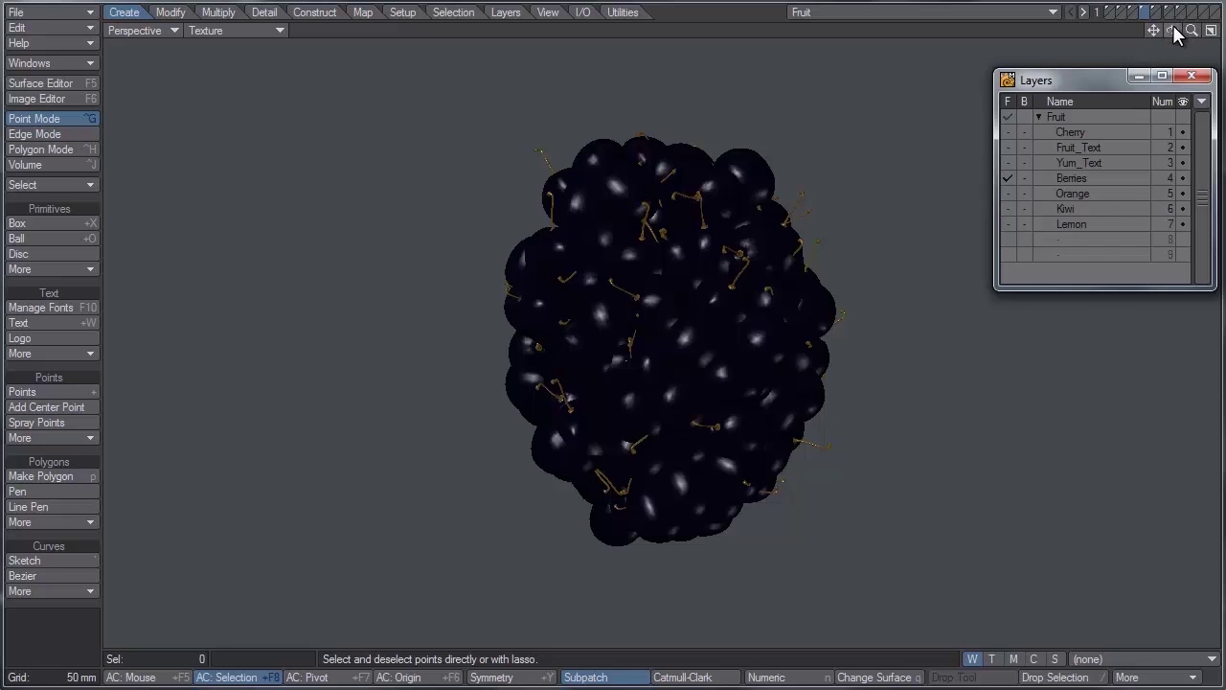
Inspect the berries, cherry, orange and kiwi models in turn, ending on the lemon slice layer
{"action": "mouse_move", "coordinate": [1173, 29]}
{"action": "left_mouse_down"}
{"action": "mouse_move", "coordinate": [1204, 31]}
{"action": "mouse_move", "coordinate": [1175, 30]}
{"action": "mouse_move", "coordinate": [1186, 29]}
{"action": "left_mouse_up"}
{"action": "left_click", "coordinate": [1116, 132]}
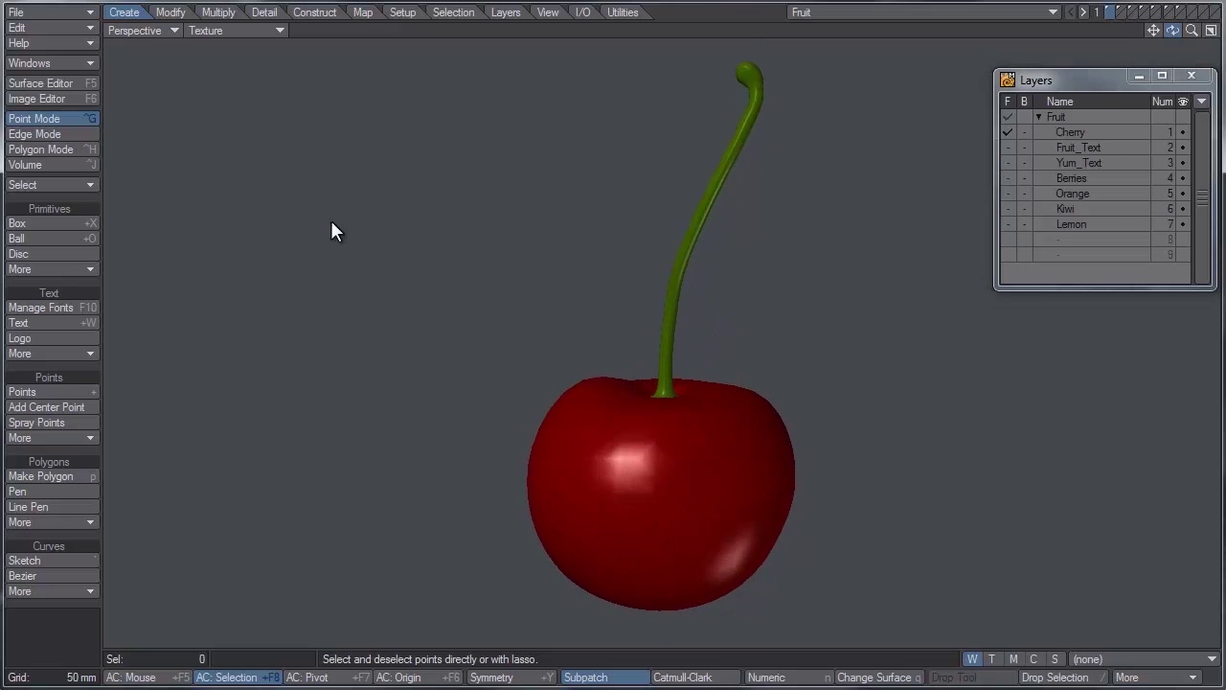
{"action": "left_click", "coordinate": [1105, 193]}
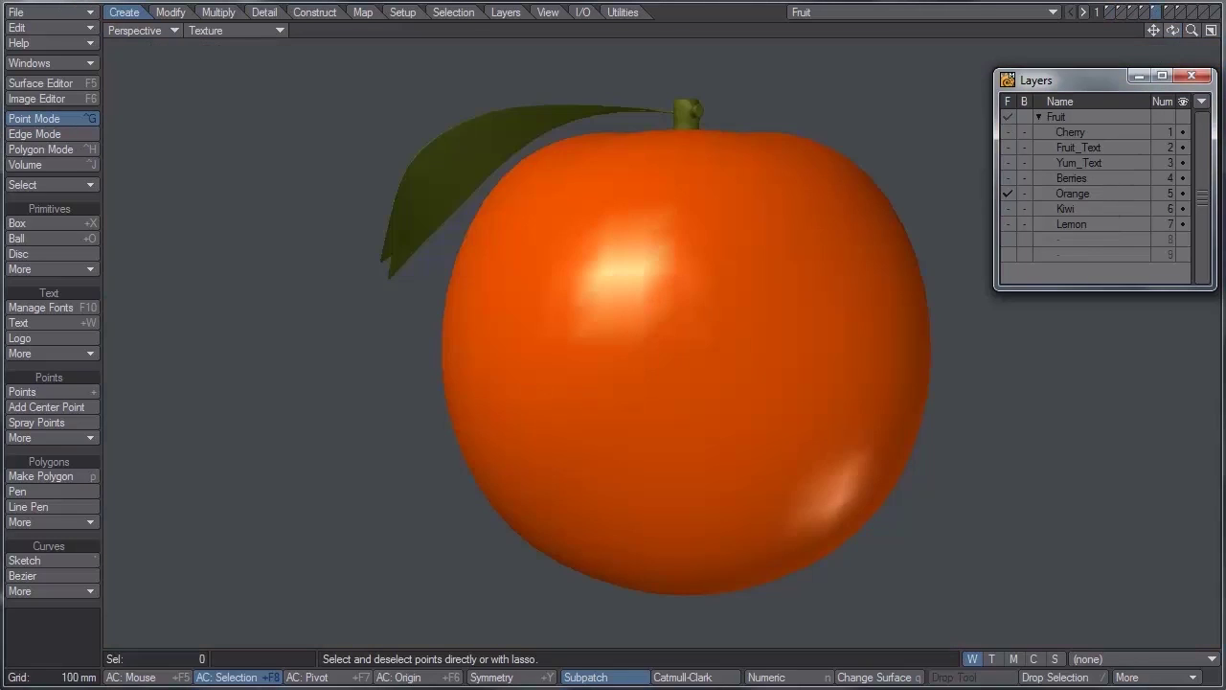
{"action": "mouse_move", "coordinate": [1173, 30]}
{"action": "left_mouse_down"}
{"action": "mouse_move", "coordinate": [1190, 30]}
{"action": "mouse_move", "coordinate": [1175, 35]}
{"action": "left_mouse_up"}
{"action": "left_click", "coordinate": [1117, 208]}
{"action": "left_click", "coordinate": [1095, 223]}
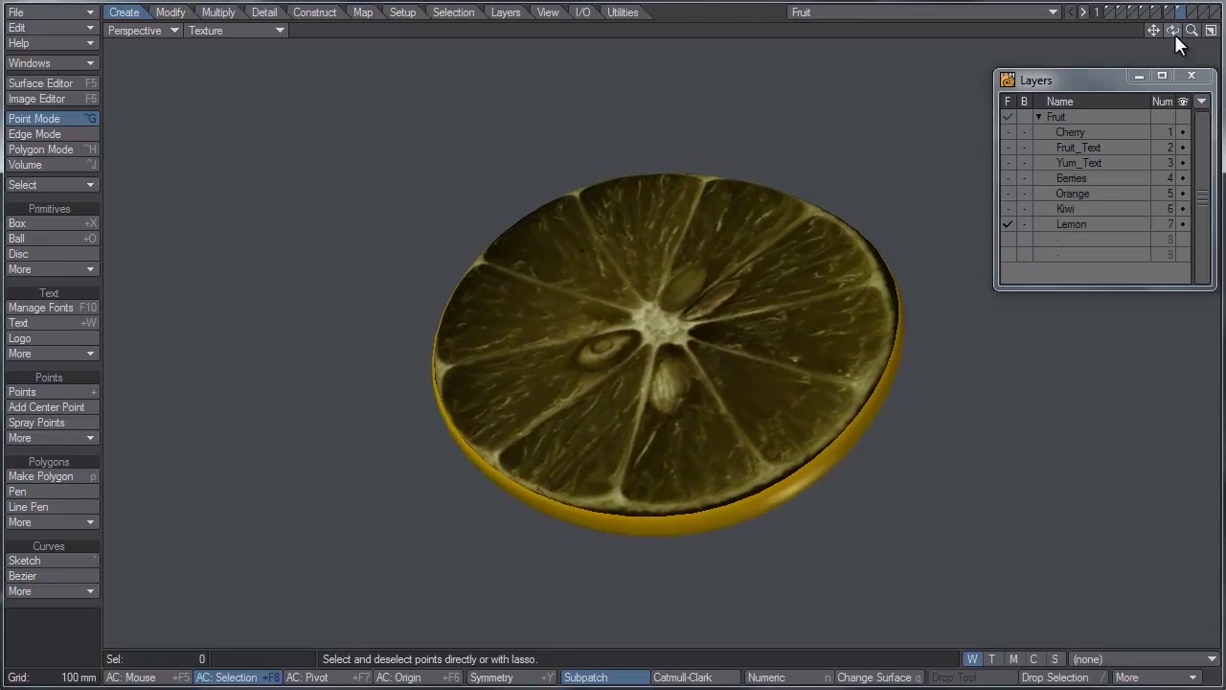
Switch between the Fruit_Text and Yum_Text layers to compare the two text models
{"action": "left_click", "coordinate": [1082, 135]}
{"action": "left_click", "coordinate": [1078, 146]}
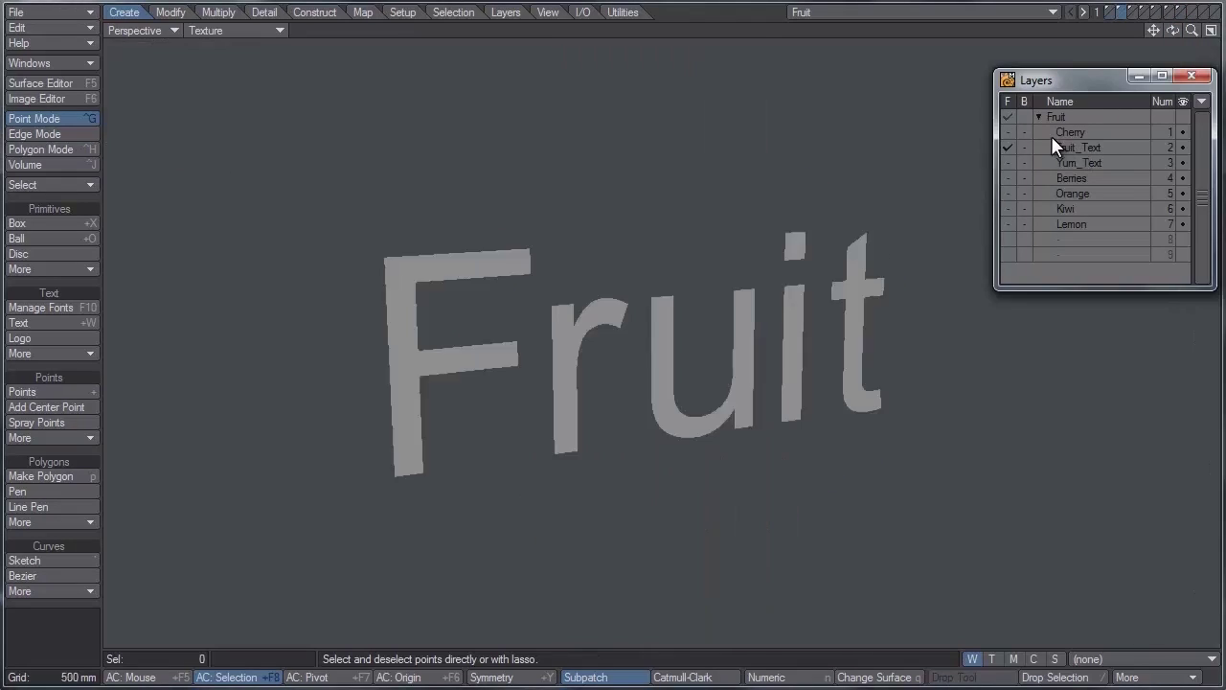
{"action": "left_click", "coordinate": [1086, 161]}
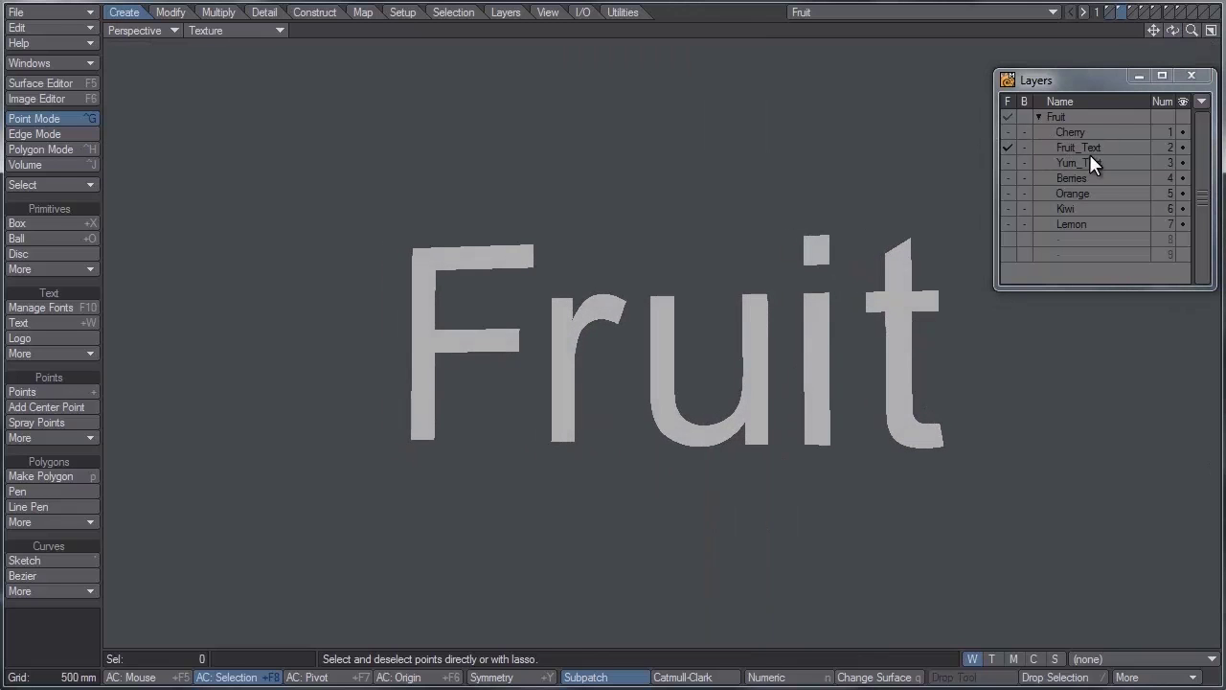
{"action": "left_click_drag", "start_coordinate": [1171, 30], "coordinate": [332, 230]}
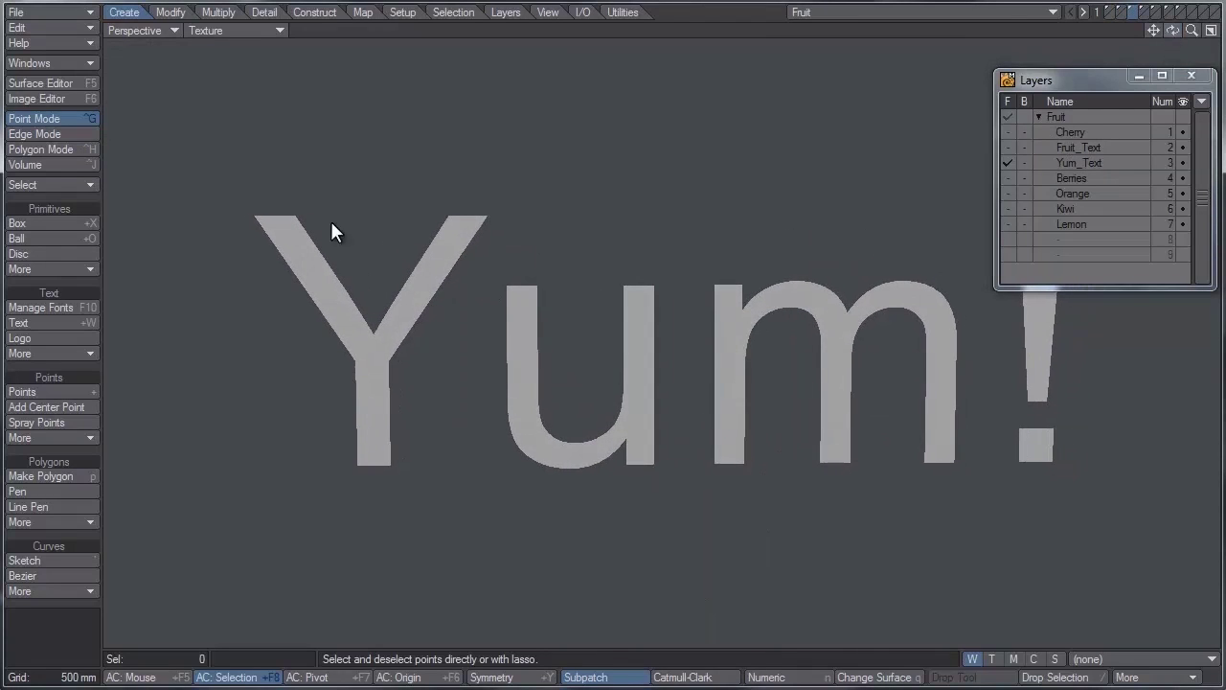
{"action": "left_click", "coordinate": [1070, 146]}
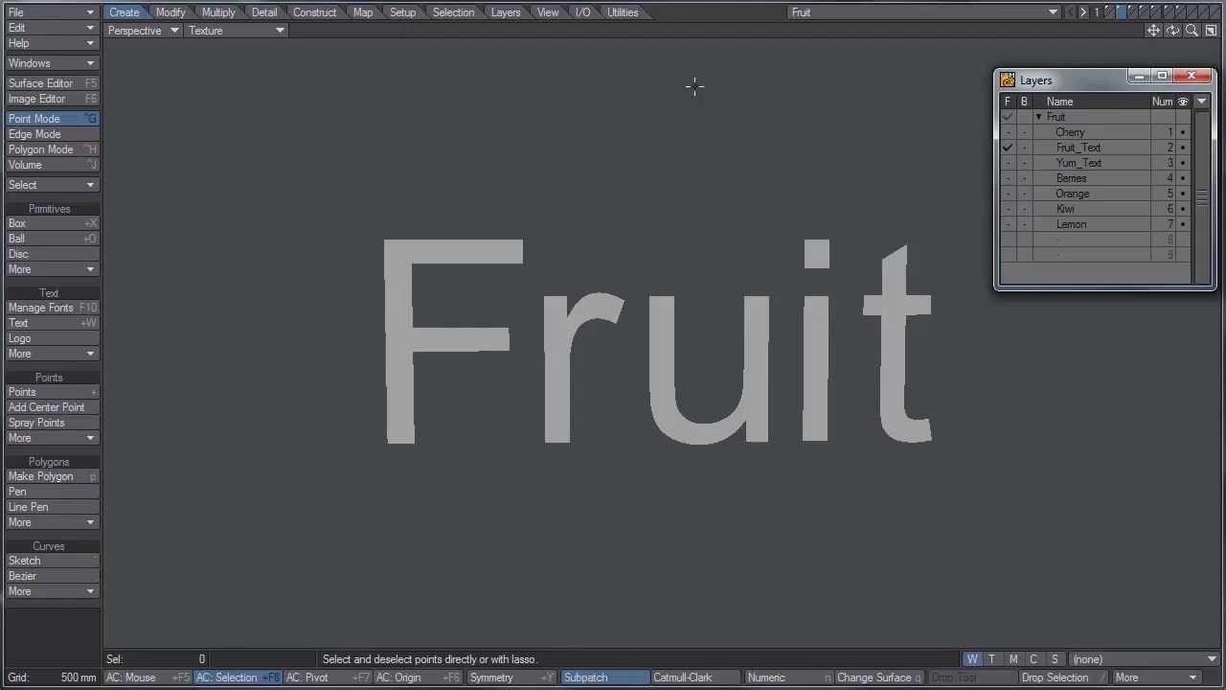
{"action": "left_click", "coordinate": [1067, 163]}
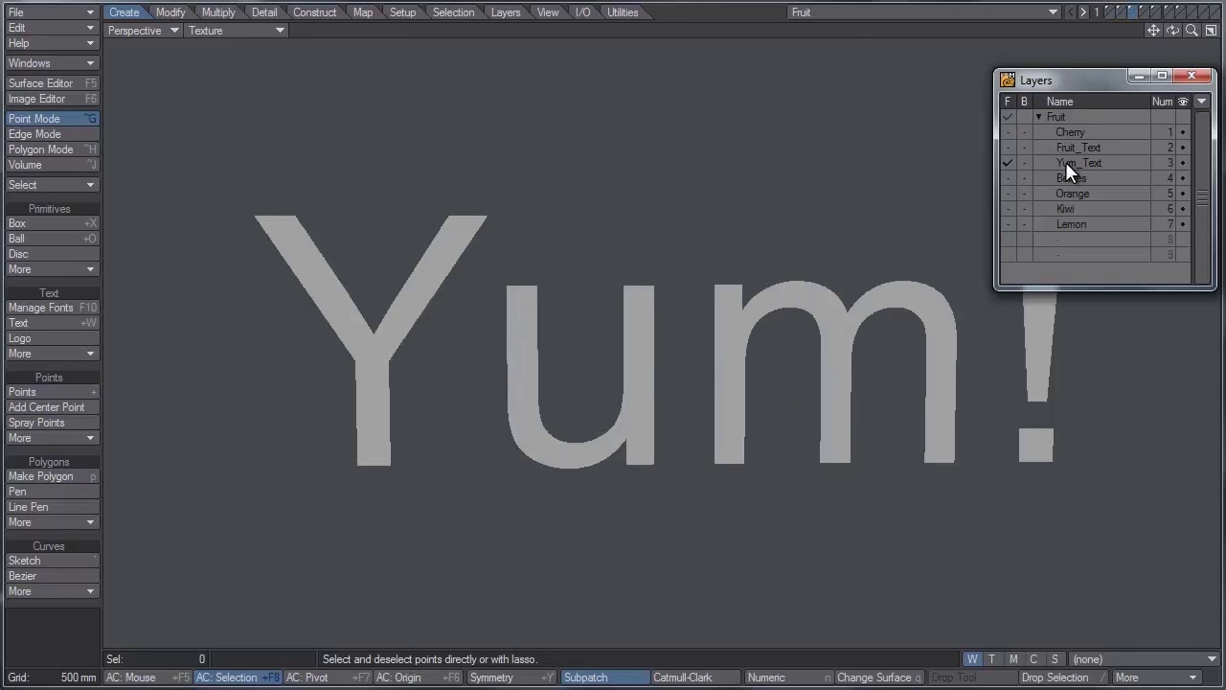
{"action": "left_click", "coordinate": [1064, 146]}
Display the Fruit text in Textured Wire style and tilt the view to inspect its mesh
{"action": "left_click", "coordinate": [243, 29]}
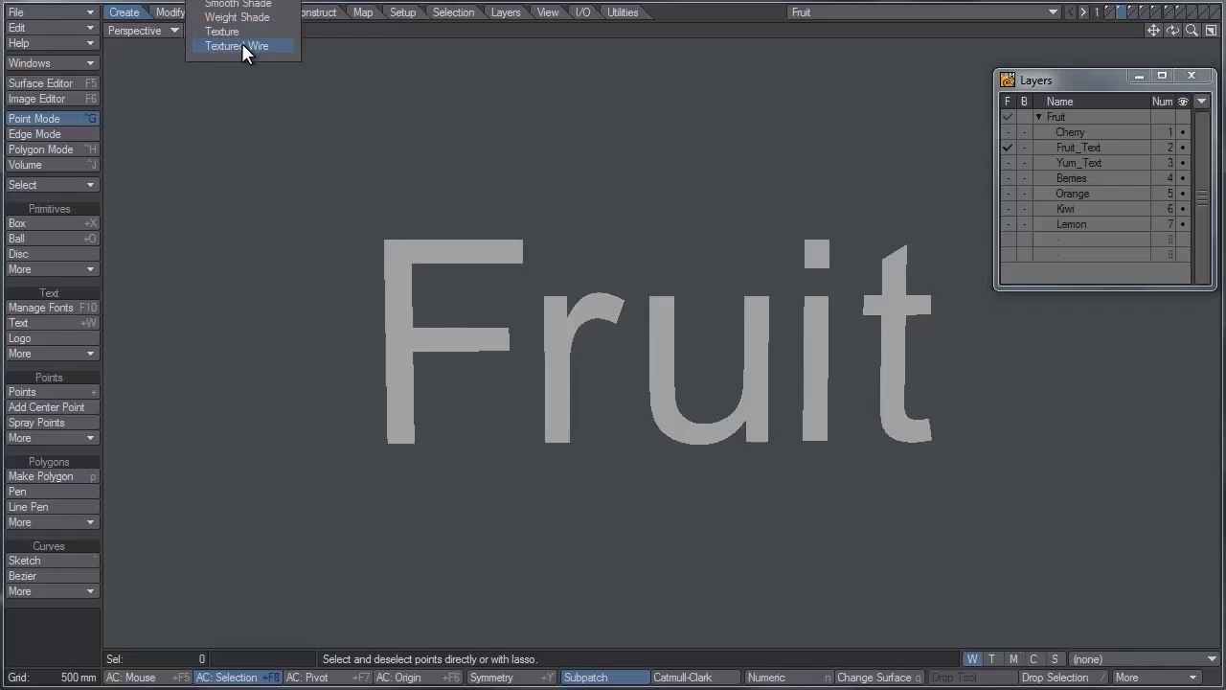
{"action": "left_click", "coordinate": [241, 45]}
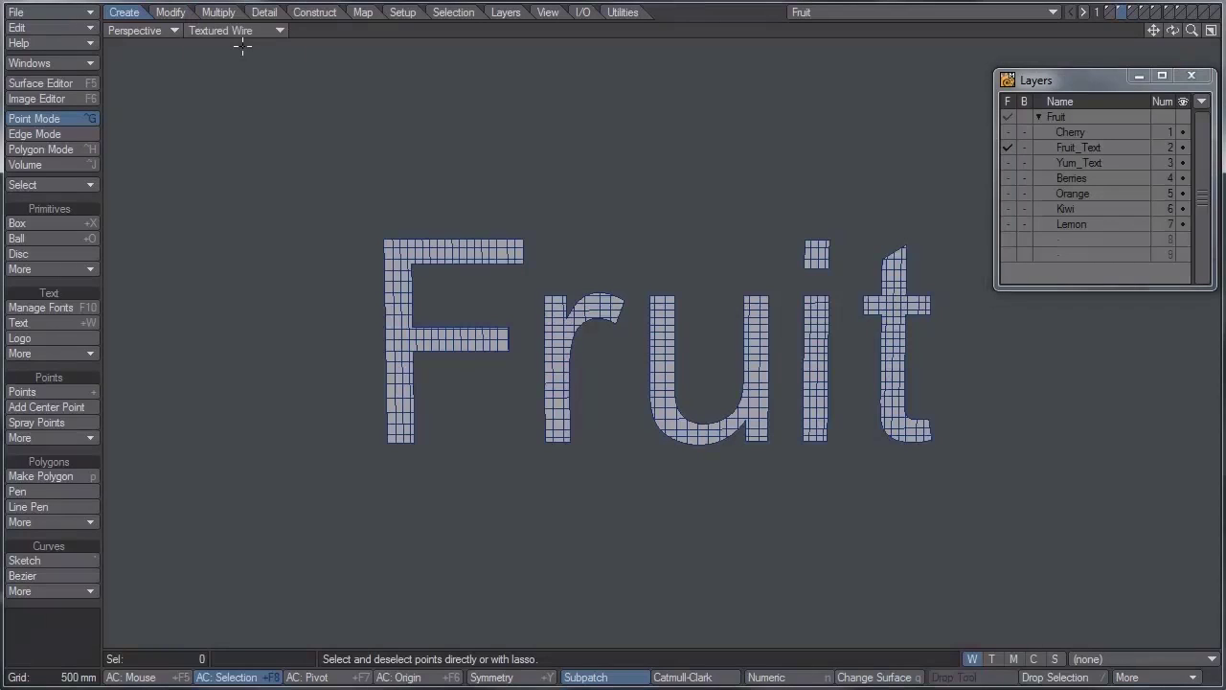
{"action": "left_click", "coordinate": [1068, 162]}
{"action": "left_click", "coordinate": [1070, 148]}
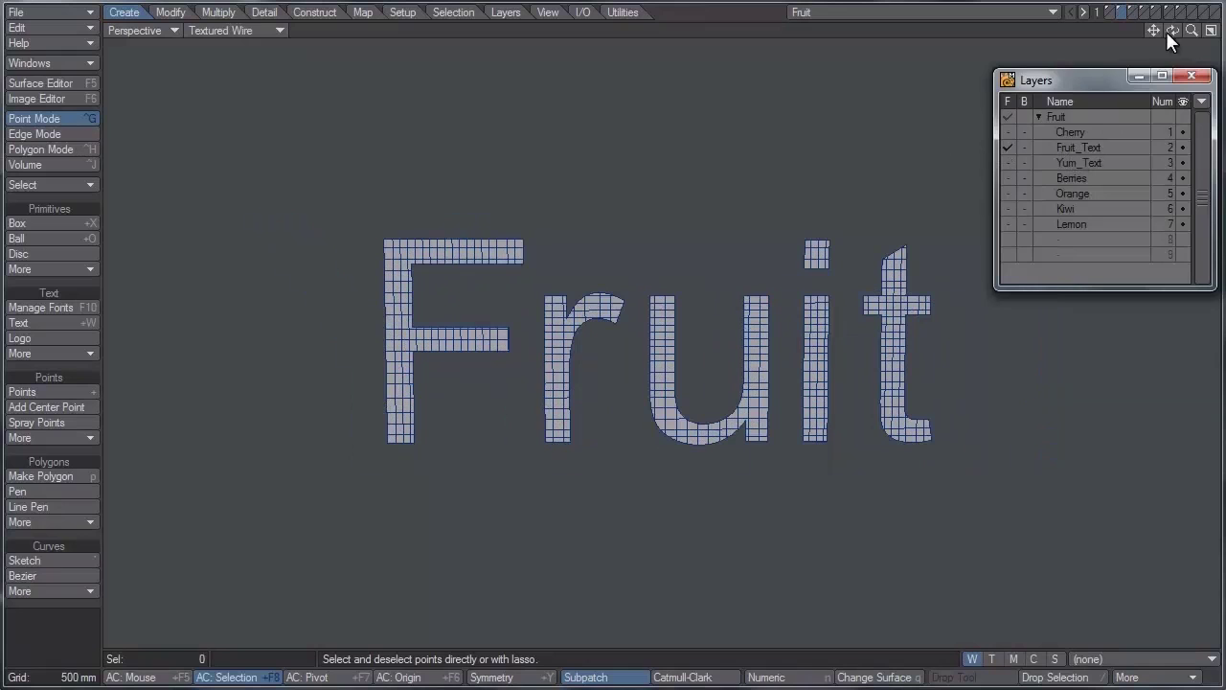
{"action": "left_click_drag", "start_coordinate": [1171, 31], "coordinate": [1178, 32]}
Switch to Layout and set the scene end frame to 200
{"action": "key", "text": "1"}
{"action": "key", "text": "a"}
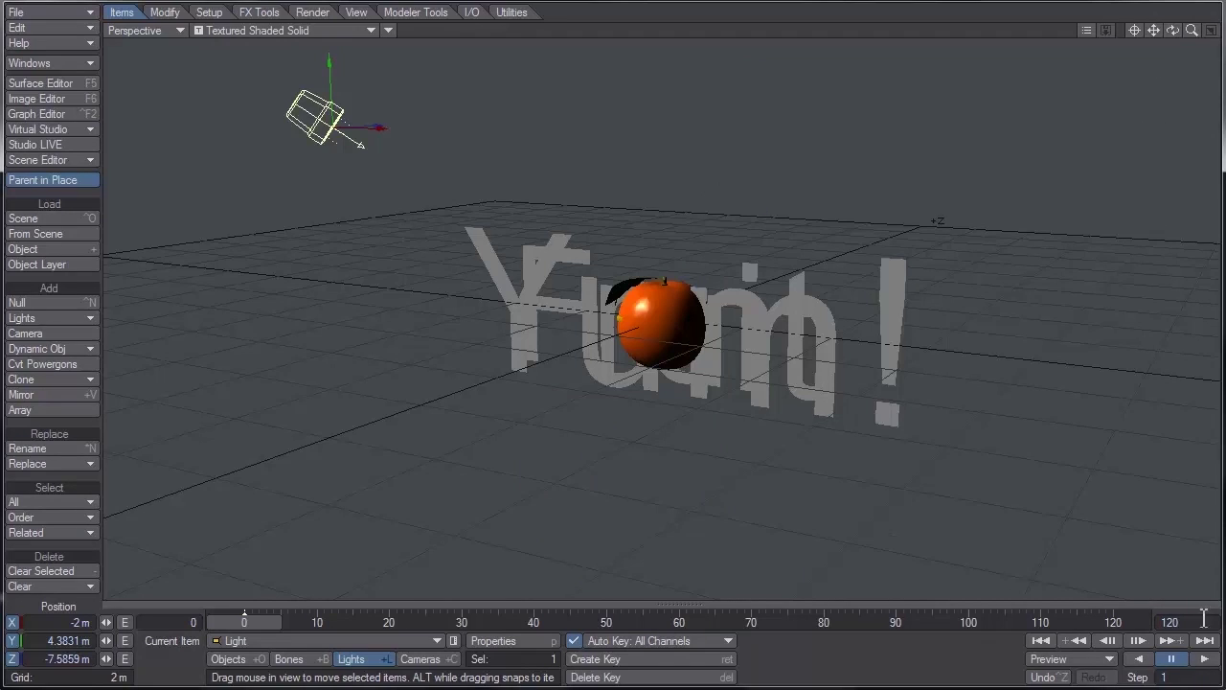
{"action": "left_click", "coordinate": [1170, 622]}
{"action": "type", "text": "200"}
{"action": "key", "text": "Return"}
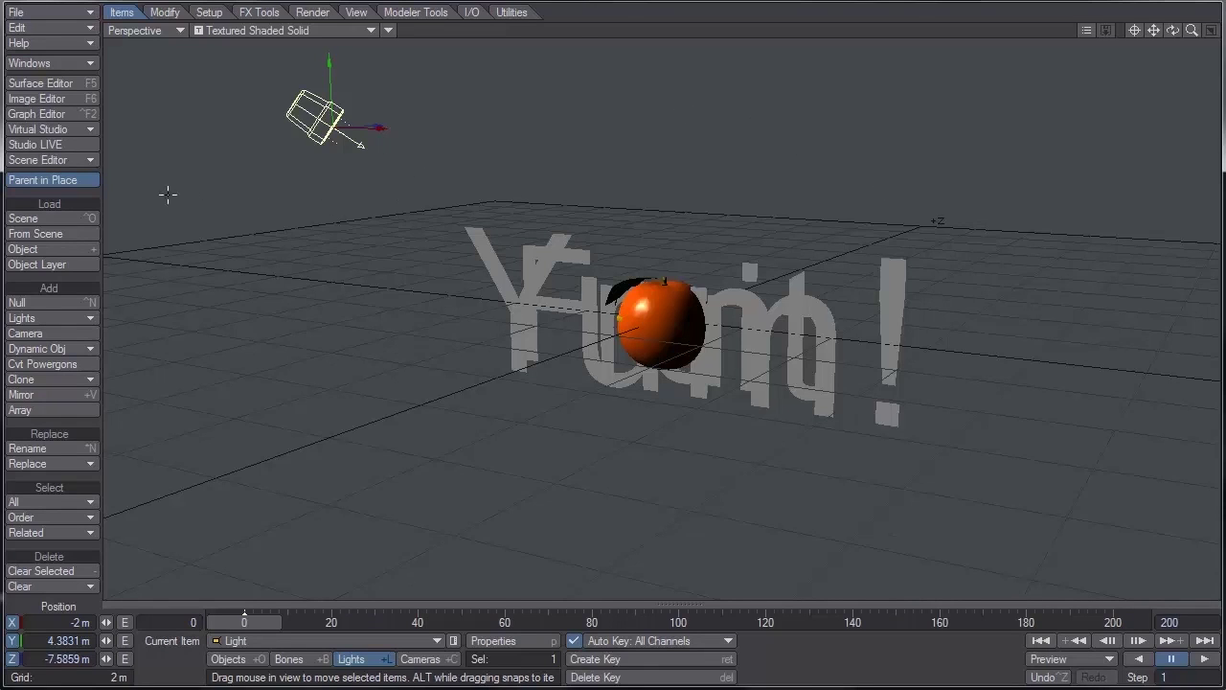
In the Scene Editor, hide Fruit:Berries, Fruit:Cherry and Fruit:Fruit_Text in the viewport
{"action": "left_click", "coordinate": [63, 158]}
{"action": "left_click", "coordinate": [62, 158]}
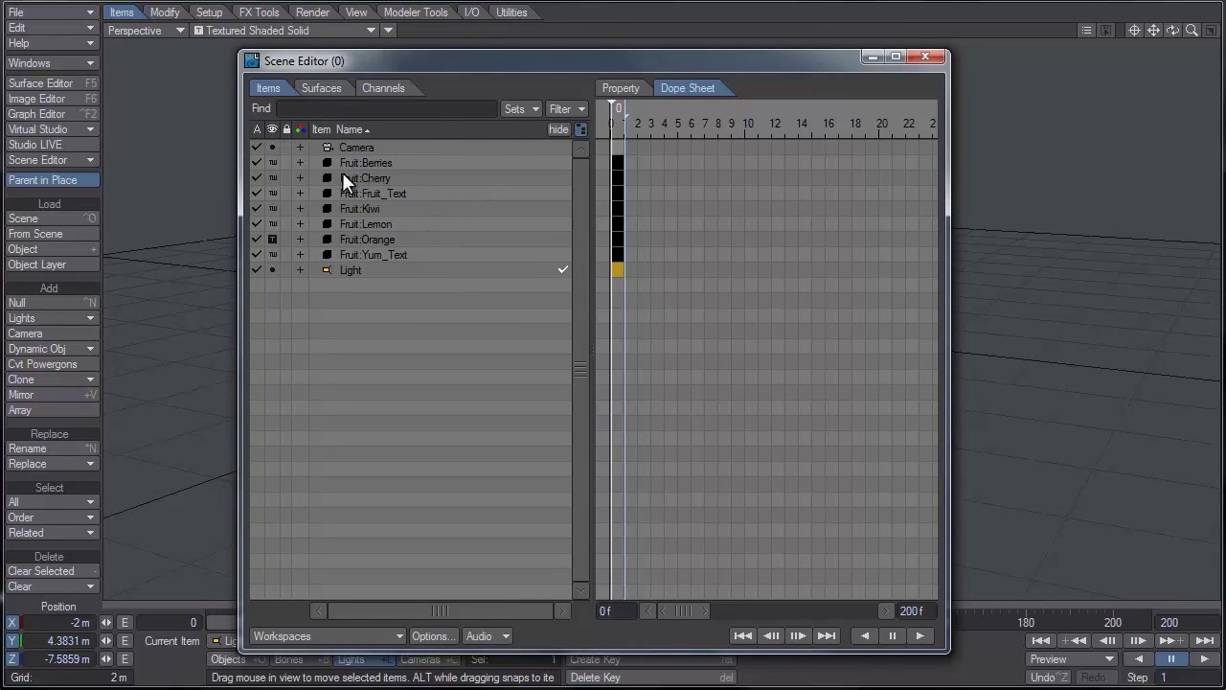
{"action": "left_click", "coordinate": [273, 162]}
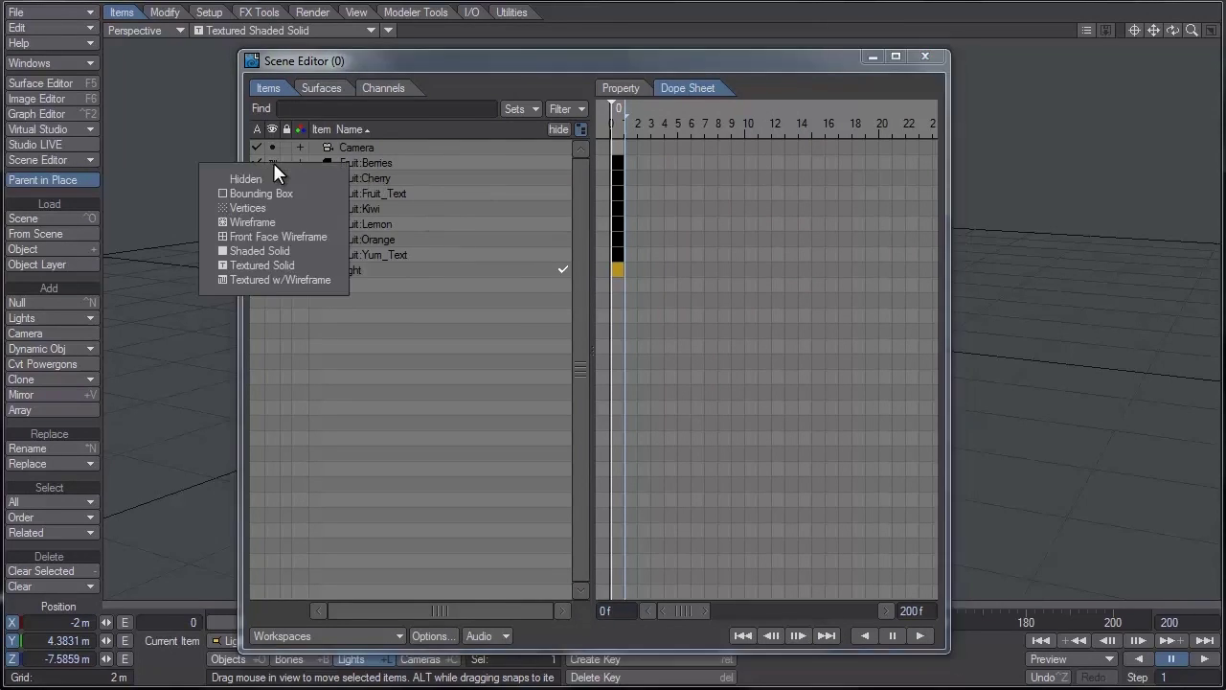
{"action": "left_click", "coordinate": [268, 179]}
{"action": "left_click", "coordinate": [272, 178]}
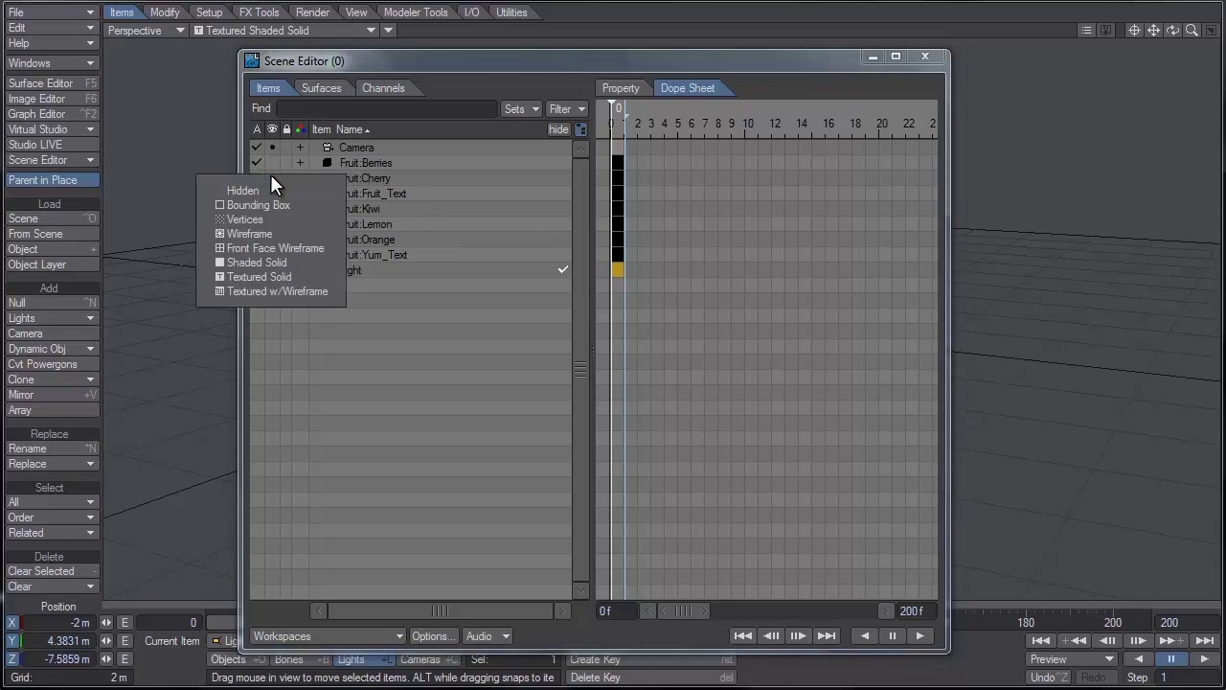
{"action": "left_click", "coordinate": [274, 188]}
{"action": "left_click", "coordinate": [273, 193]}
{"action": "left_click", "coordinate": [270, 206]}
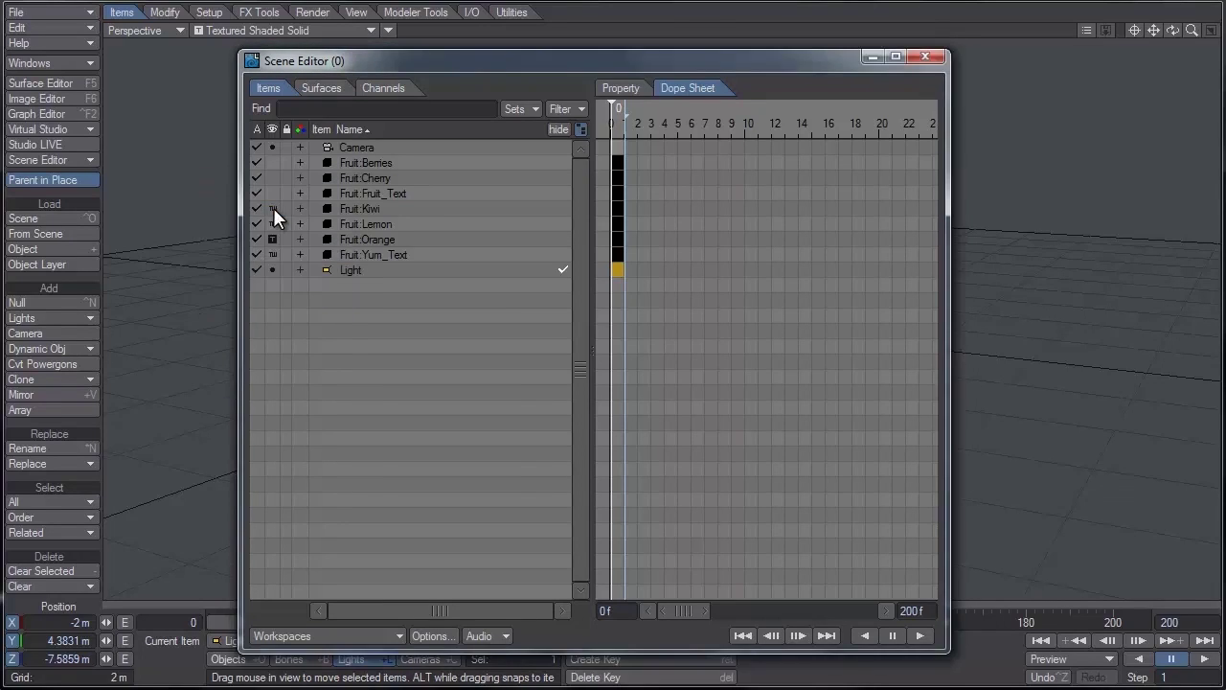
Hide Fruit:Kiwi, Fruit:Lemon and Fruit:Orange, then open Fruit:Yum_Text's visibility options
{"action": "left_click", "coordinate": [273, 224]}
{"action": "left_click", "coordinate": [272, 219]}
{"action": "left_click", "coordinate": [273, 224]}
{"action": "left_click", "coordinate": [272, 234]}
{"action": "left_click", "coordinate": [272, 240]}
{"action": "left_click", "coordinate": [274, 256]}
{"action": "left_click", "coordinate": [272, 254]}
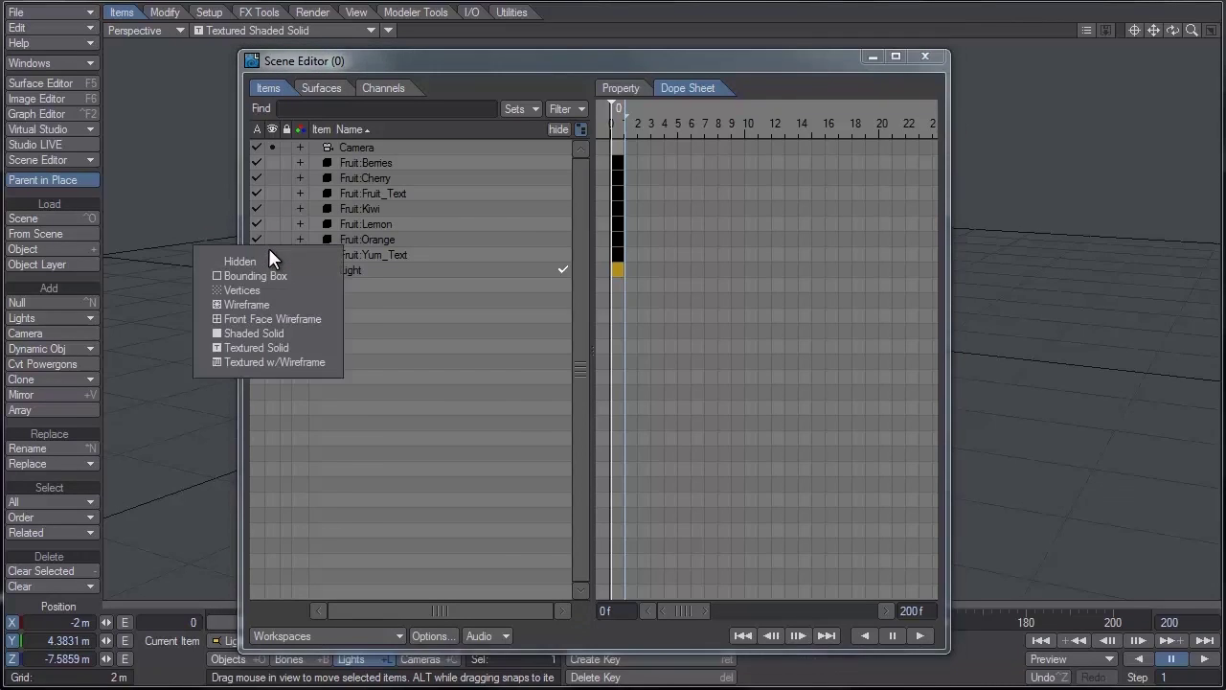
{"action": "left_click", "coordinate": [269, 270]}
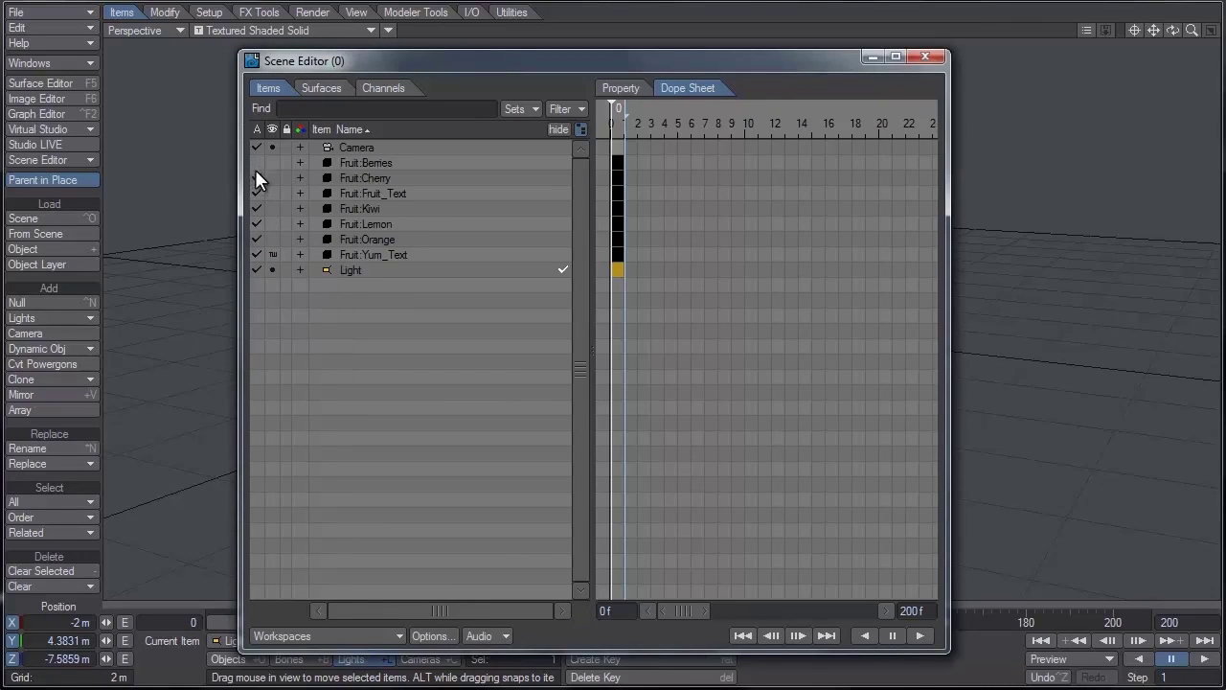
{"action": "left_click", "coordinate": [274, 255]}
Hide Fruit:Yum_Text, close the Scene Editor, and make Fruit:Cherry the current object
{"action": "left_click", "coordinate": [274, 264]}
{"action": "left_click", "coordinate": [928, 58]}
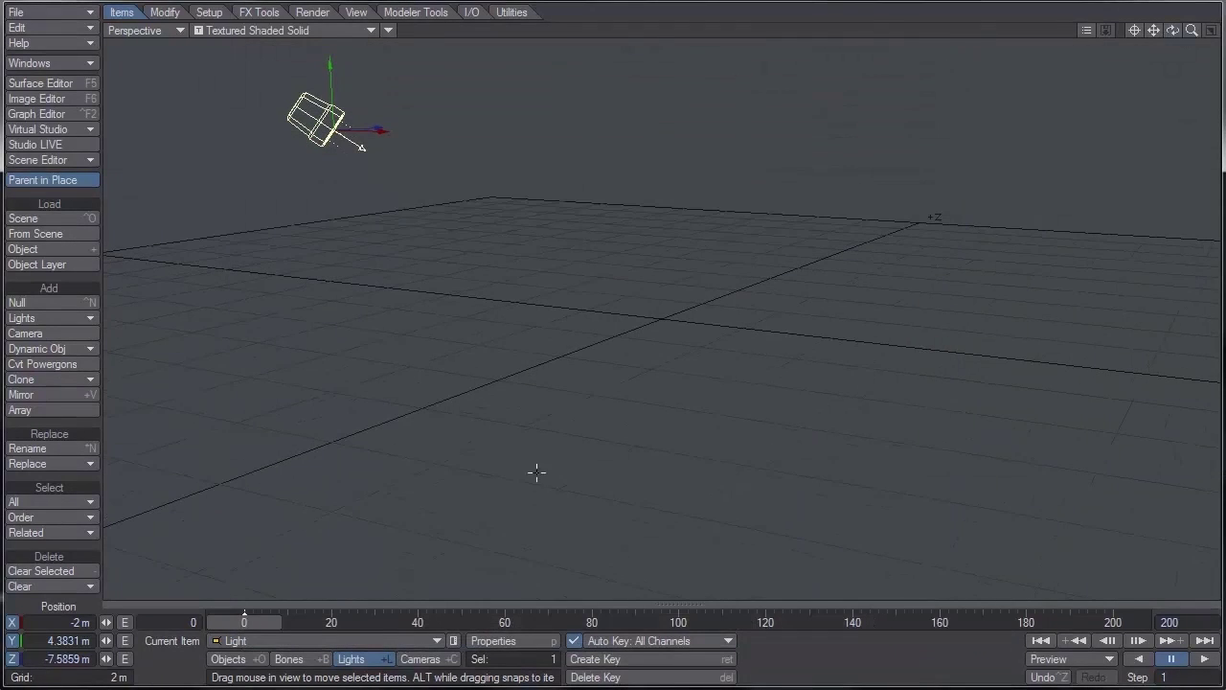
{"action": "left_click", "coordinate": [244, 660]}
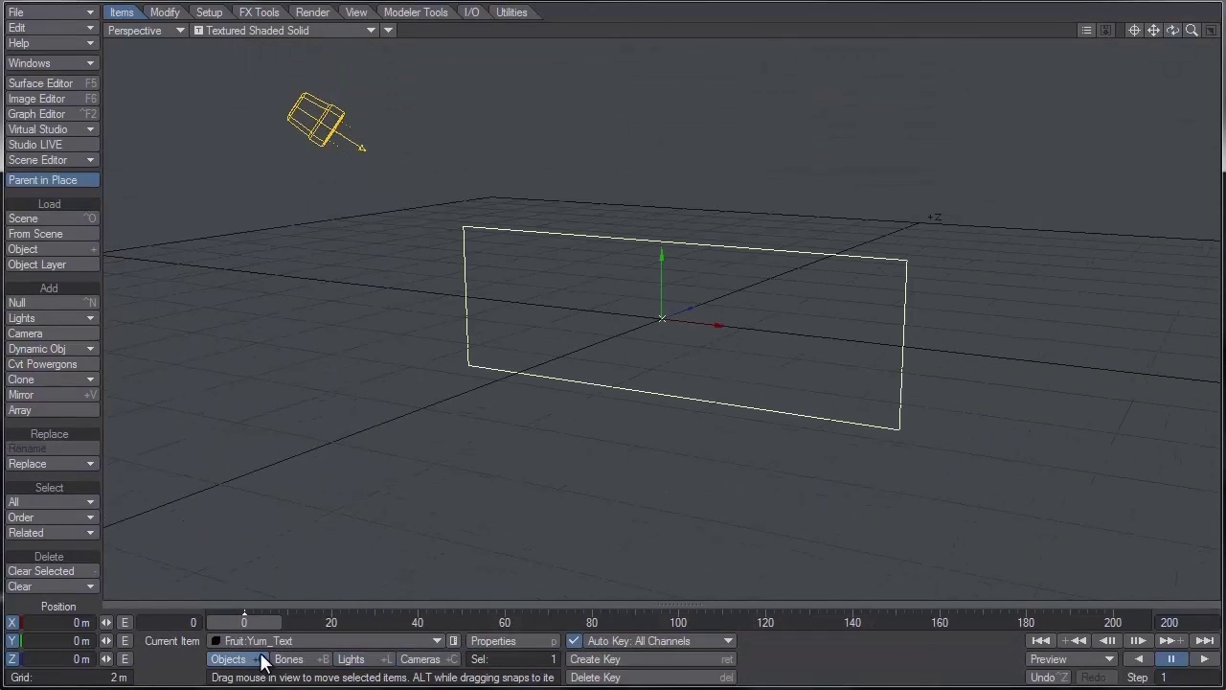
{"action": "left_click", "coordinate": [292, 642]}
{"action": "left_click", "coordinate": [290, 616]}
{"action": "left_click", "coordinate": [292, 647]}
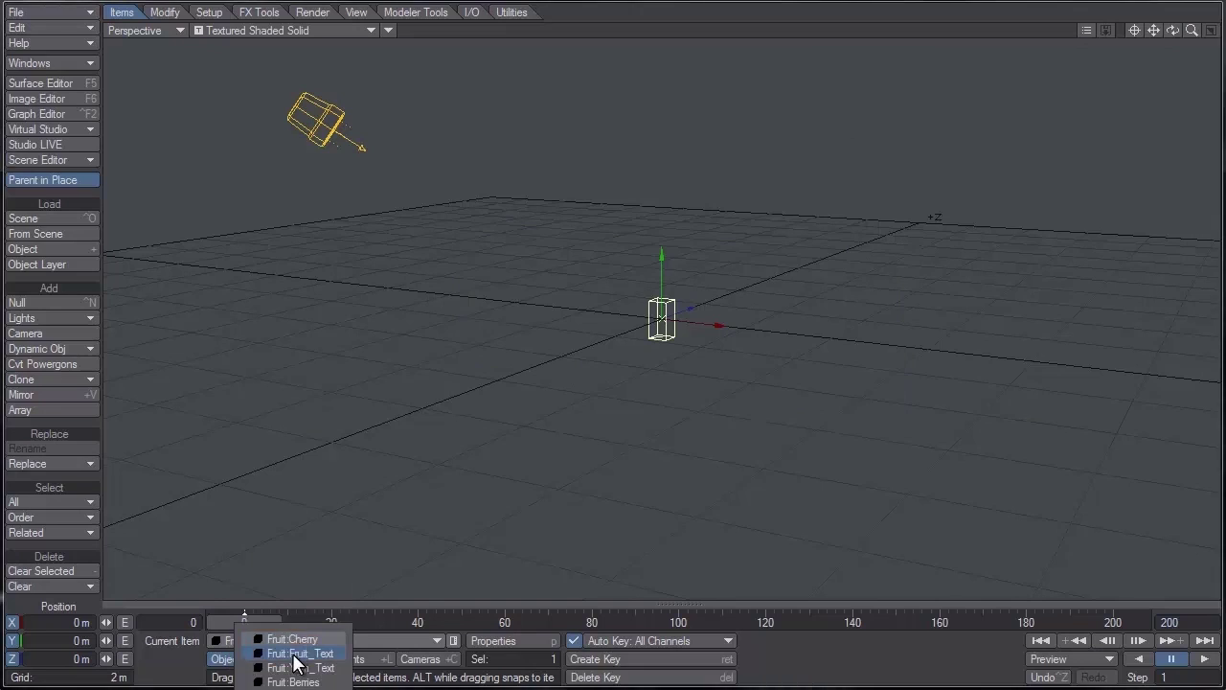
{"action": "left_click", "coordinate": [290, 656]}
{"action": "key", "text": "Up"}
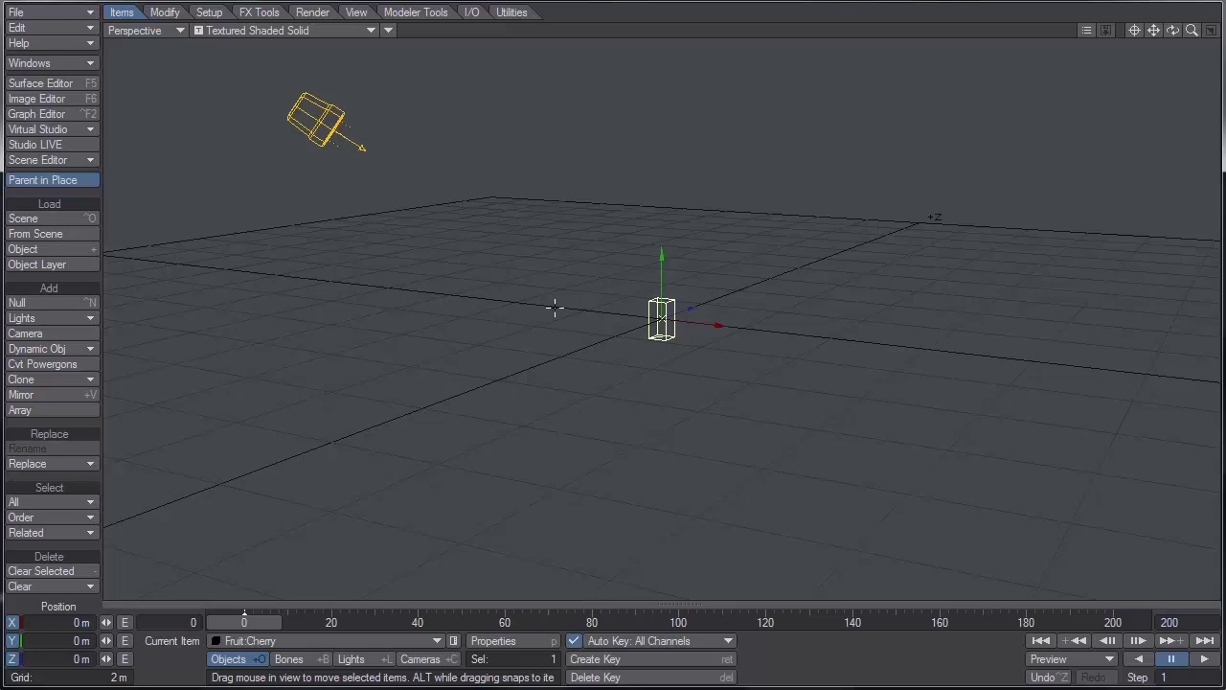
{"action": "left_click", "coordinate": [70, 58]}
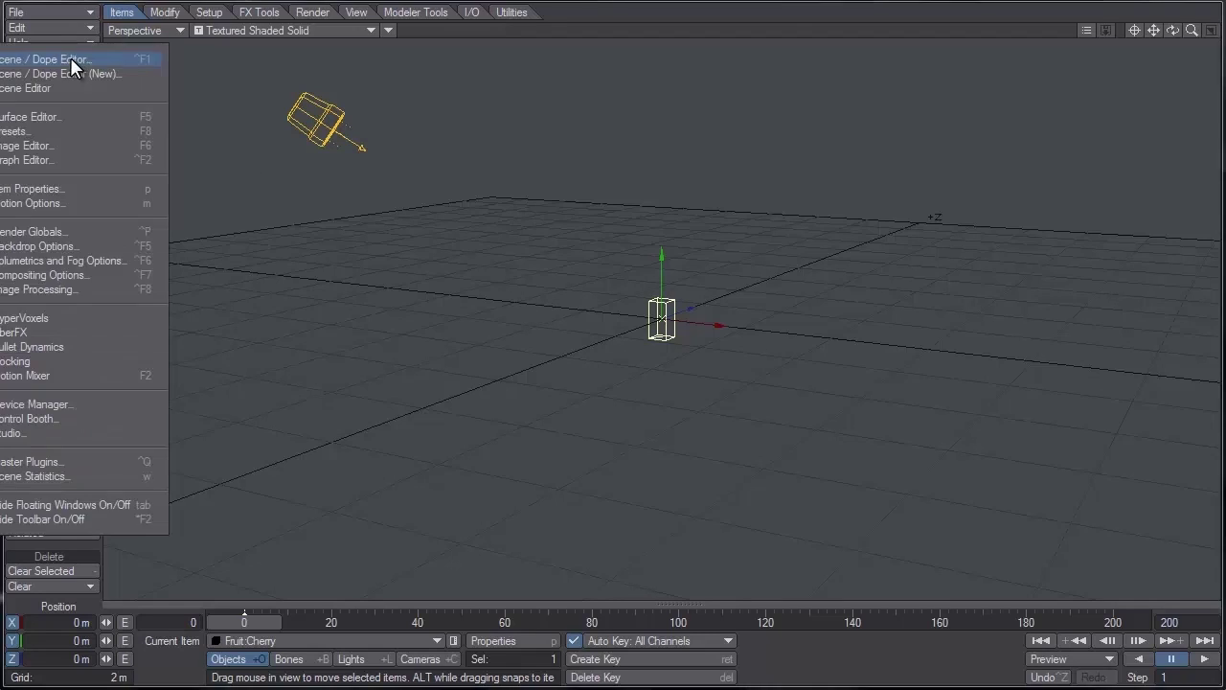
Add a new flock generator from the flocking dynamics editor and open its settings
{"action": "left_click", "coordinate": [67, 360]}
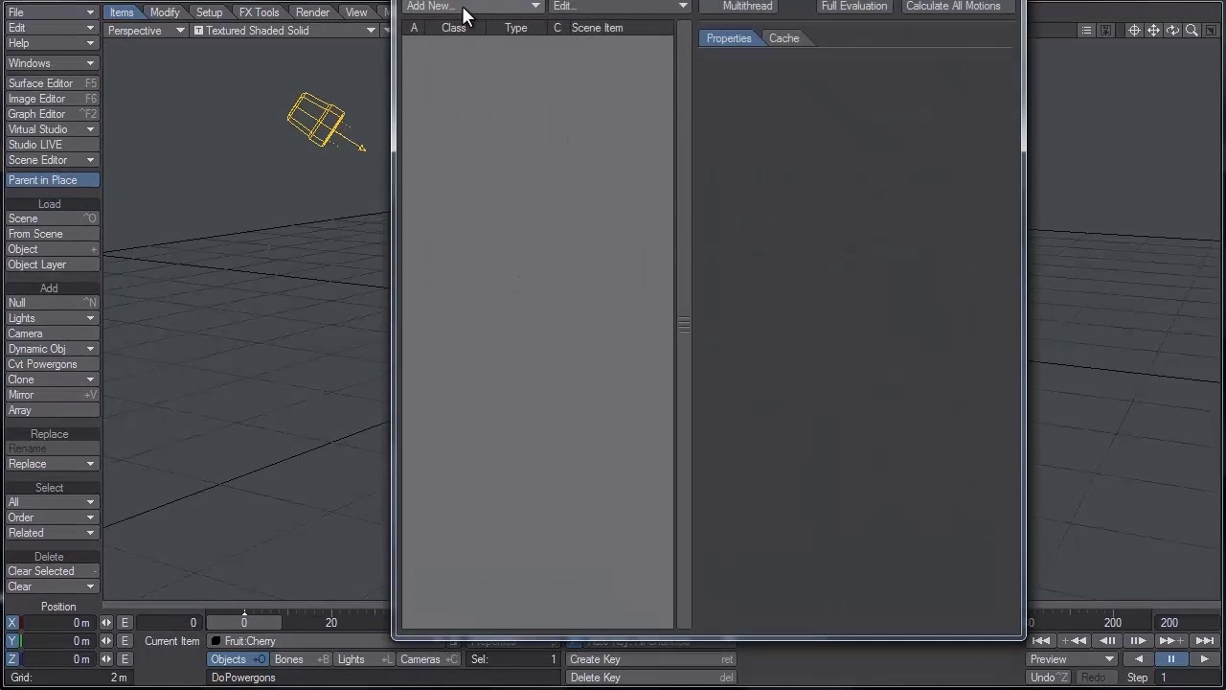
{"action": "left_click", "coordinate": [465, 11]}
{"action": "left_click", "coordinate": [453, 22]}
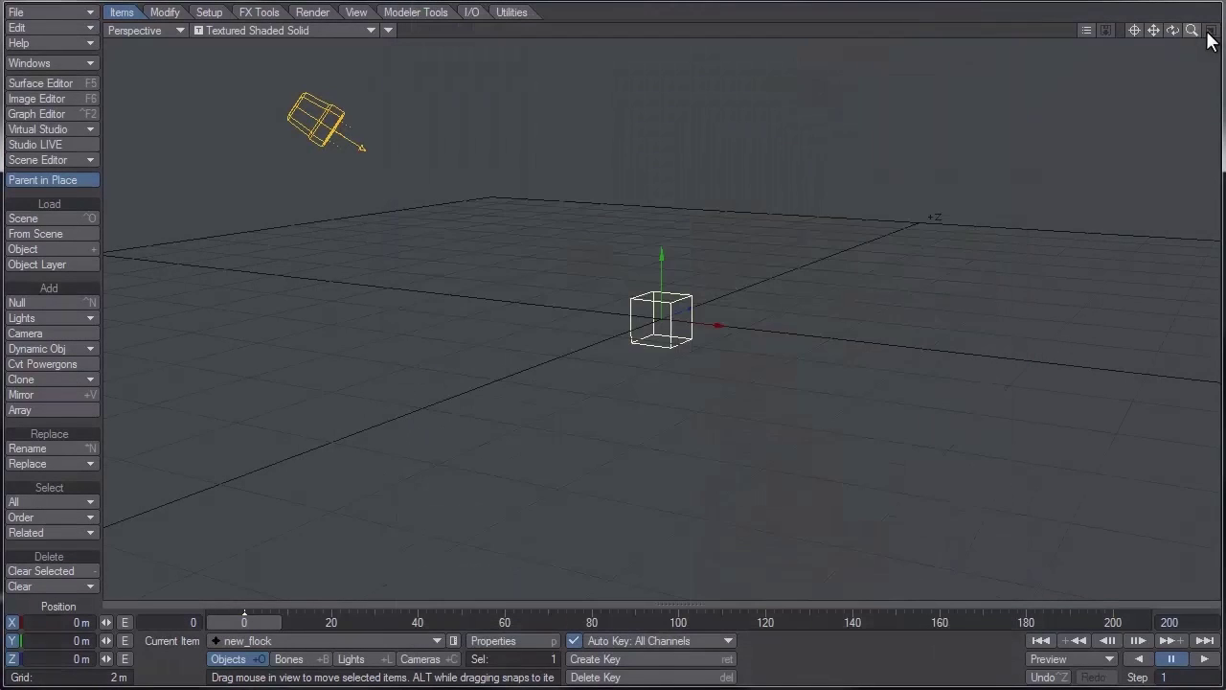
{"action": "mouse_move", "coordinate": [1192, 30]}
{"action": "left_mouse_down"}
{"action": "mouse_move", "coordinate": [1192, 44]}
{"action": "mouse_move", "coordinate": [1171, 40]}
{"action": "left_mouse_up"}
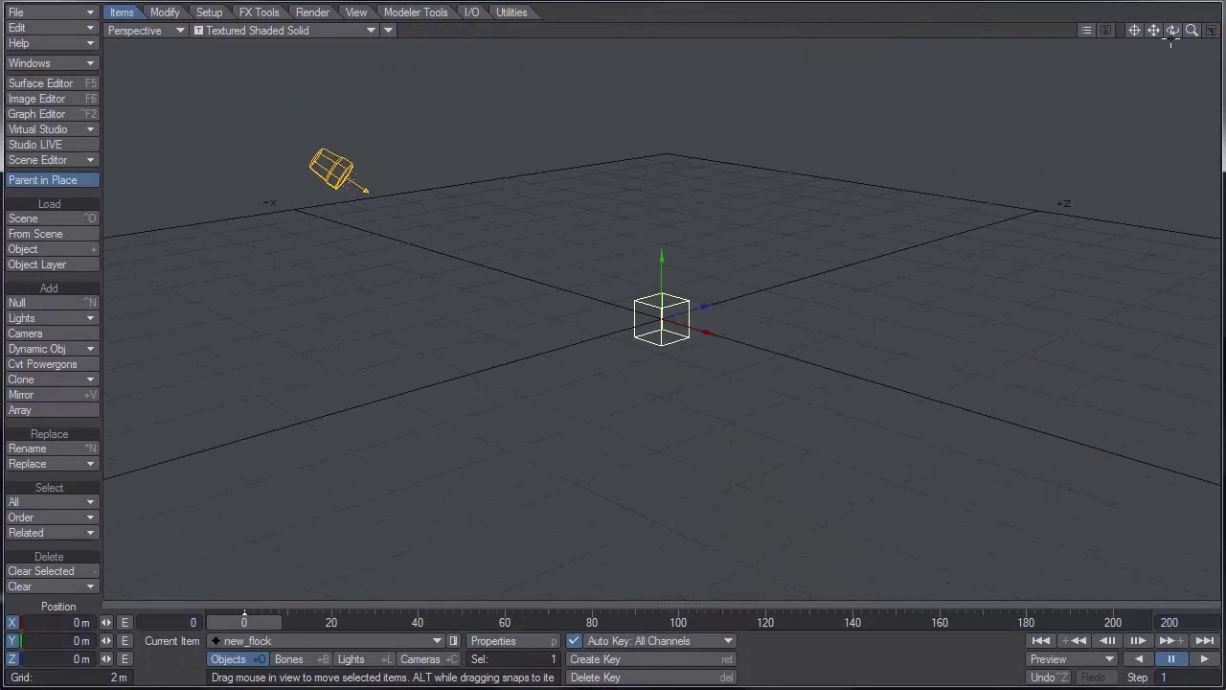
{"action": "key", "text": "p"}
{"action": "double_click", "coordinate": [660, 166]}
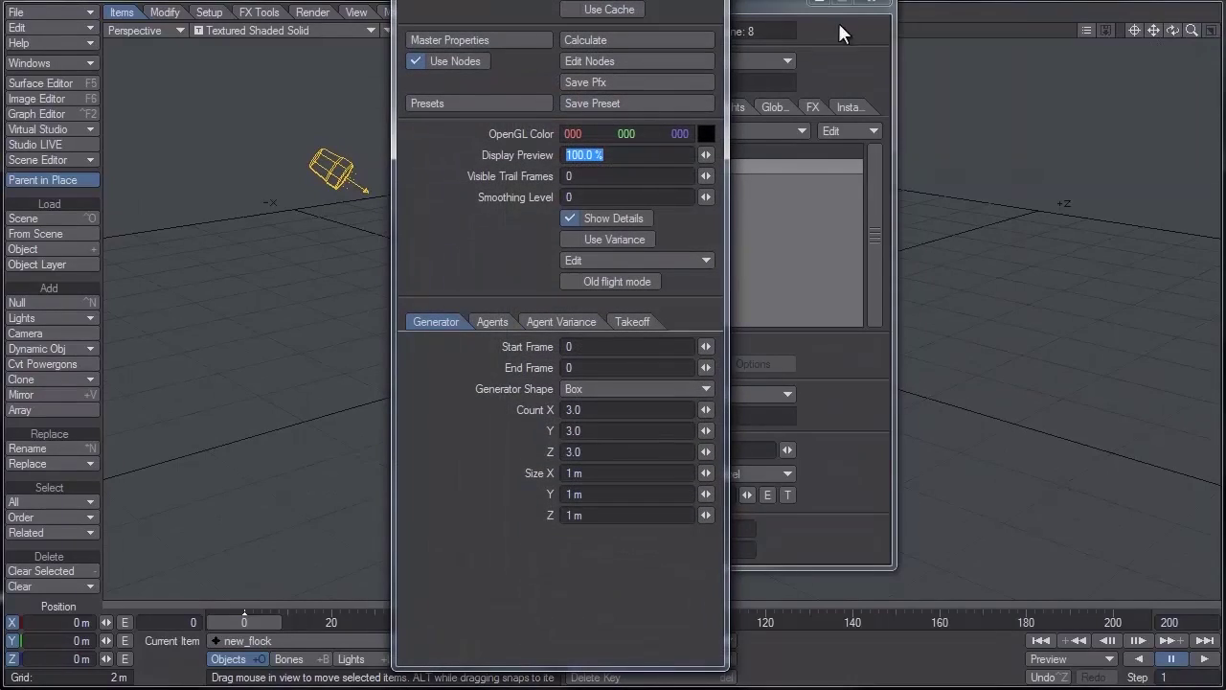
Move the flock generator box back along Z to -8.8924 m and zoom out
{"action": "left_click", "coordinate": [874, 4]}
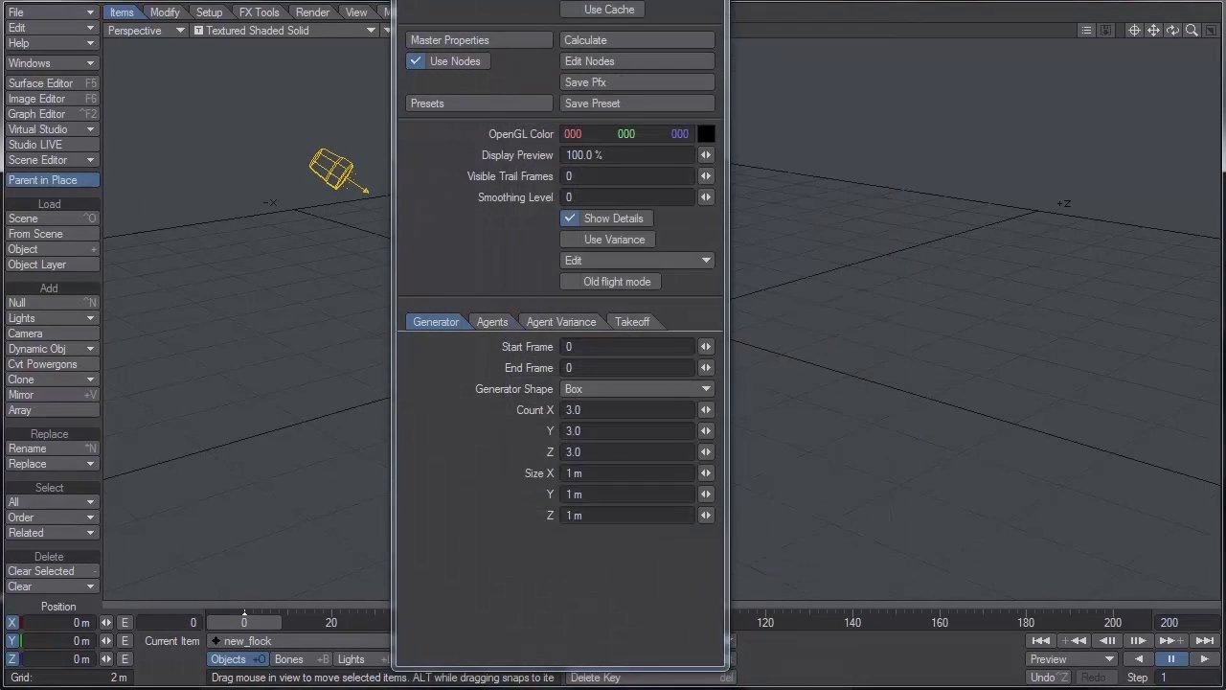
{"action": "left_click_drag", "start_coordinate": [537, 15], "coordinate": [309, 4]}
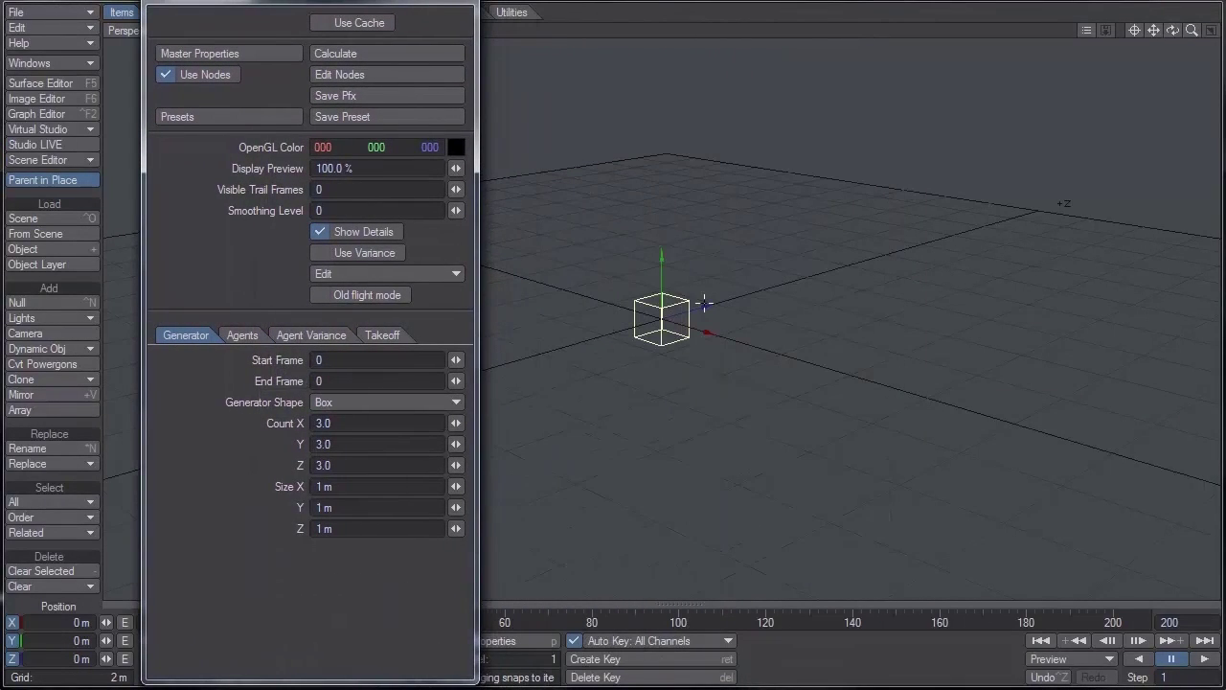
{"action": "left_click_drag", "start_coordinate": [700, 303], "coordinate": [421, 408]}
{"action": "left_click_drag", "start_coordinate": [355, 4], "coordinate": [891, 3]}
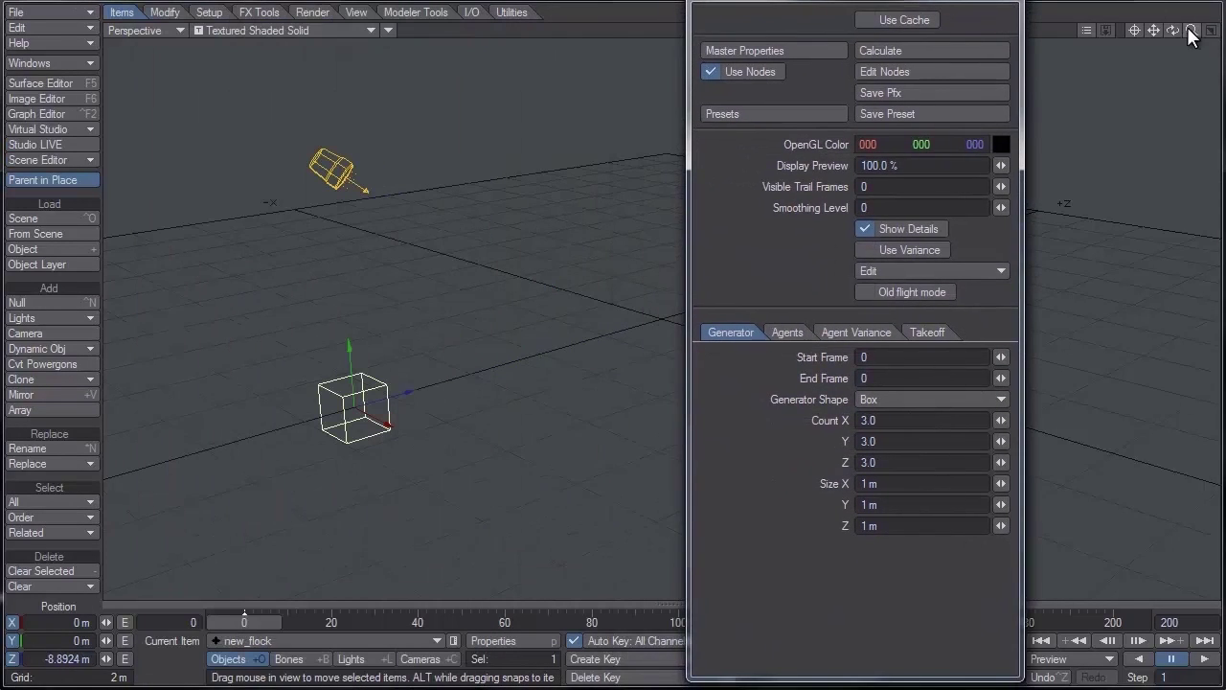
{"action": "left_click_drag", "start_coordinate": [1188, 30], "coordinate": [846, 27]}
Set the generator's Count X to 150, Size X to 10 m and Size Z to 2 m
{"action": "left_click", "coordinate": [901, 420]}
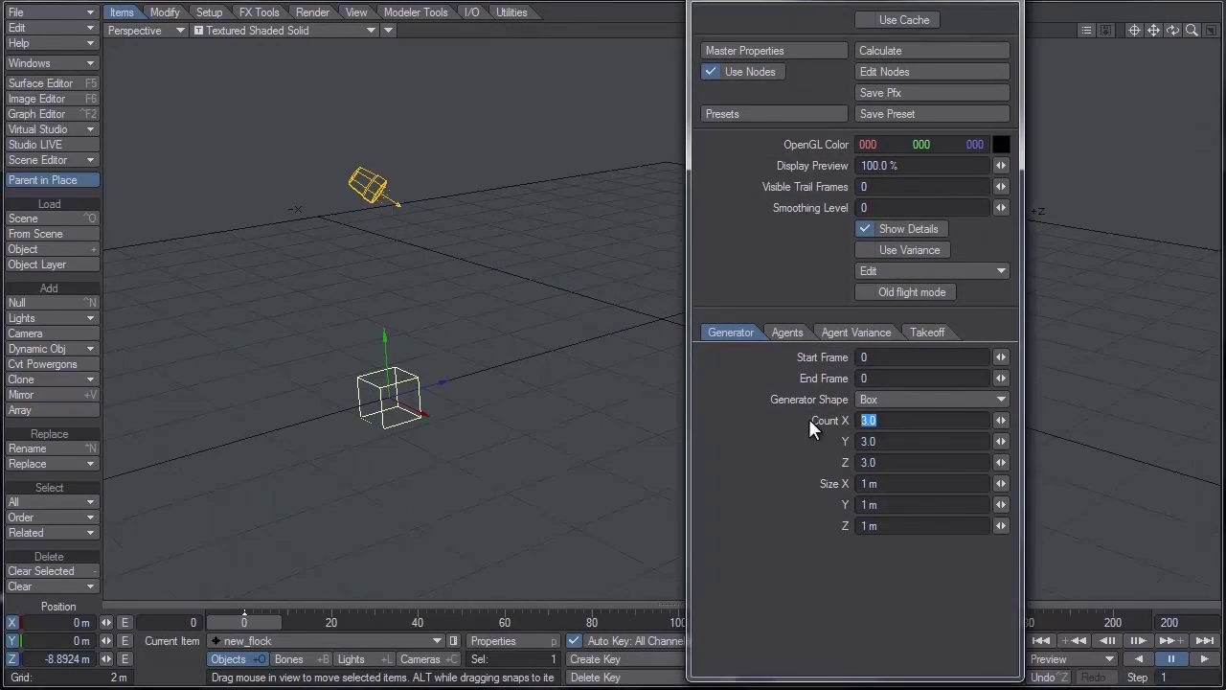
{"action": "type", "text": "150"}
{"action": "key", "text": "Return"}
{"action": "left_click", "coordinate": [896, 483]}
{"action": "type", "text": "10"}
{"action": "key", "text": "Return"}
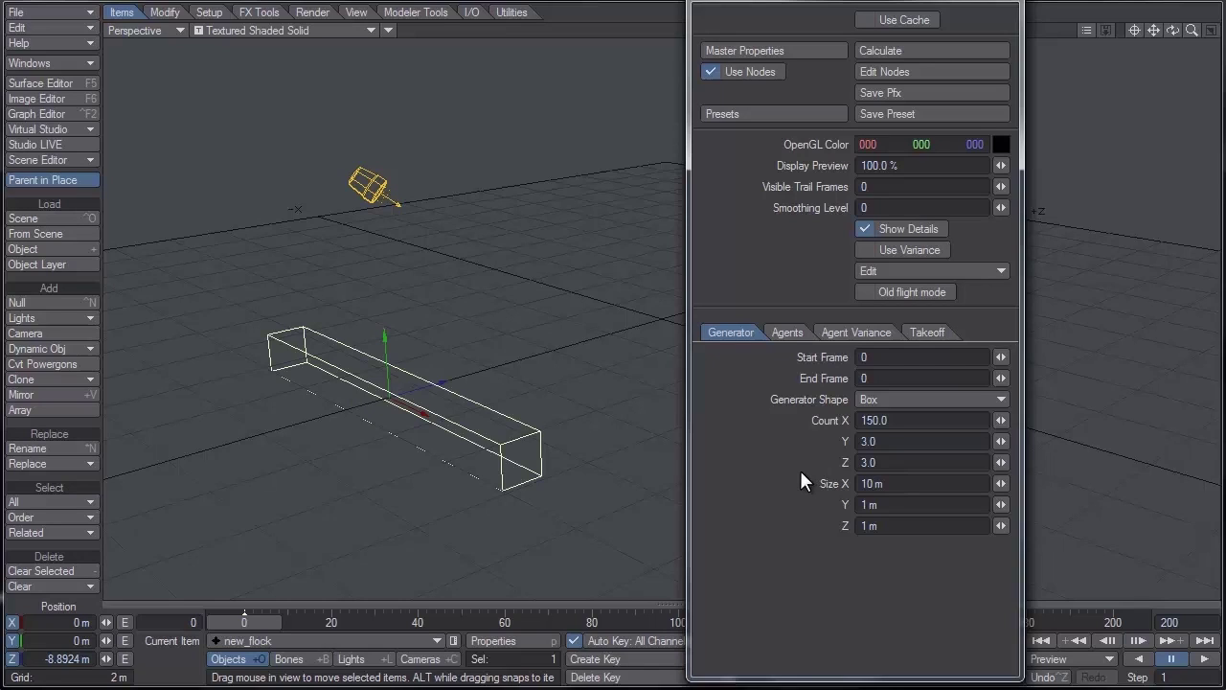
{"action": "left_click", "coordinate": [882, 525]}
{"action": "type", "text": "2"}
{"action": "key", "text": "Return"}
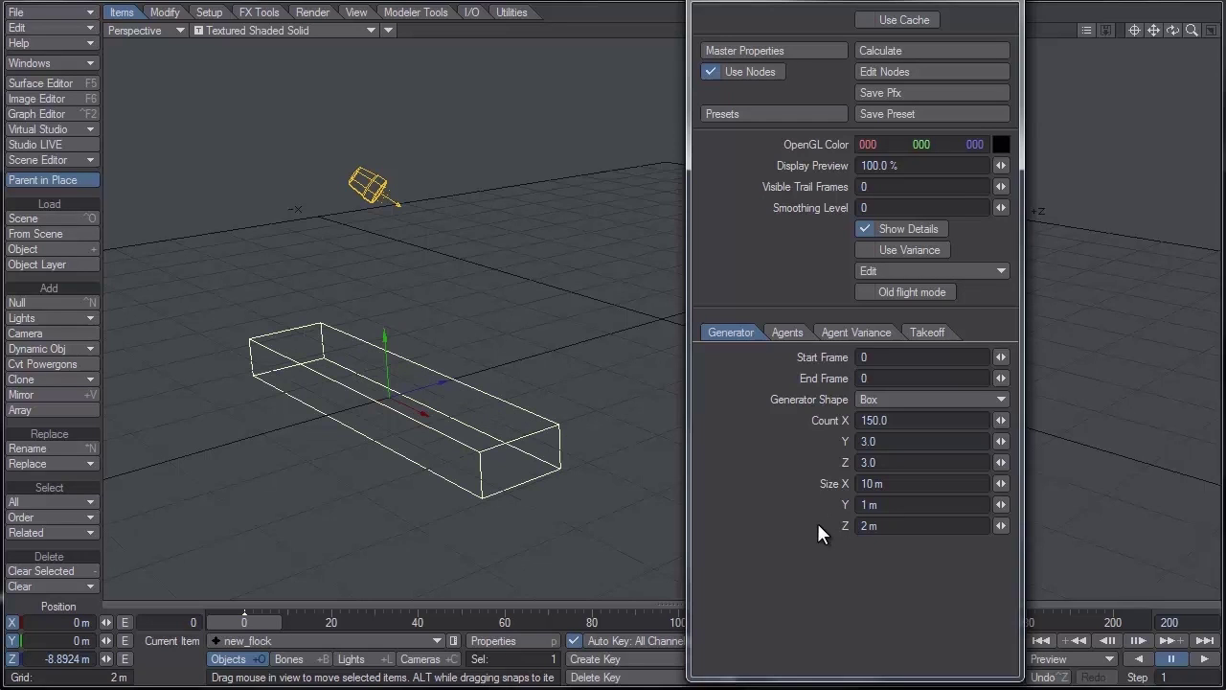
{"action": "left_click_drag", "start_coordinate": [1173, 31], "coordinate": [1008, 59]}
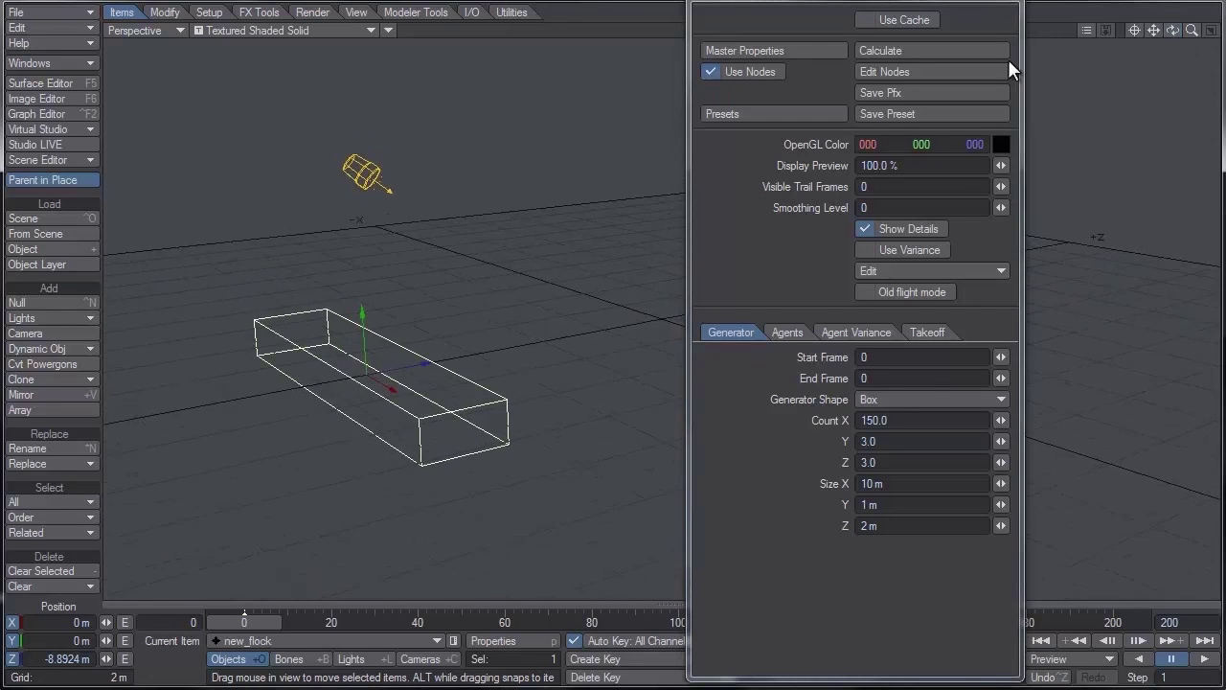
{"action": "left_click", "coordinate": [896, 48]}
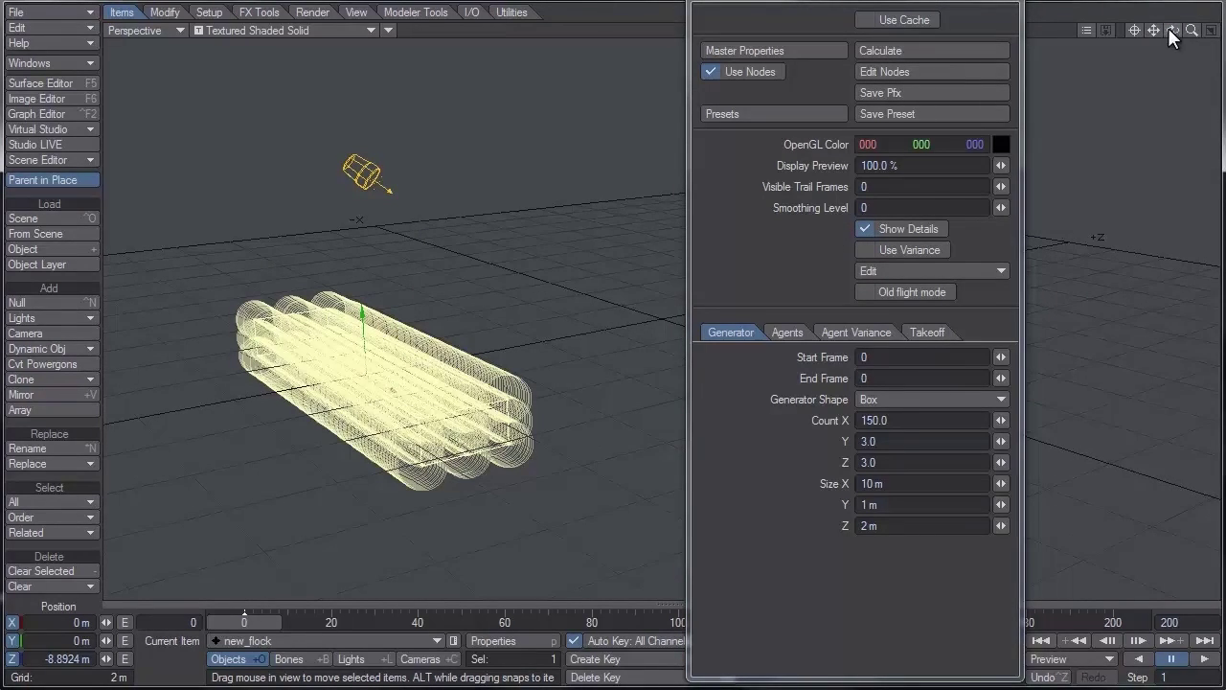
Set the agents' Range, Cohesion Range and Match Velocity Range to 0 m and close the flock panel
{"action": "left_click_drag", "start_coordinate": [1171, 29], "coordinate": [1048, 29]}
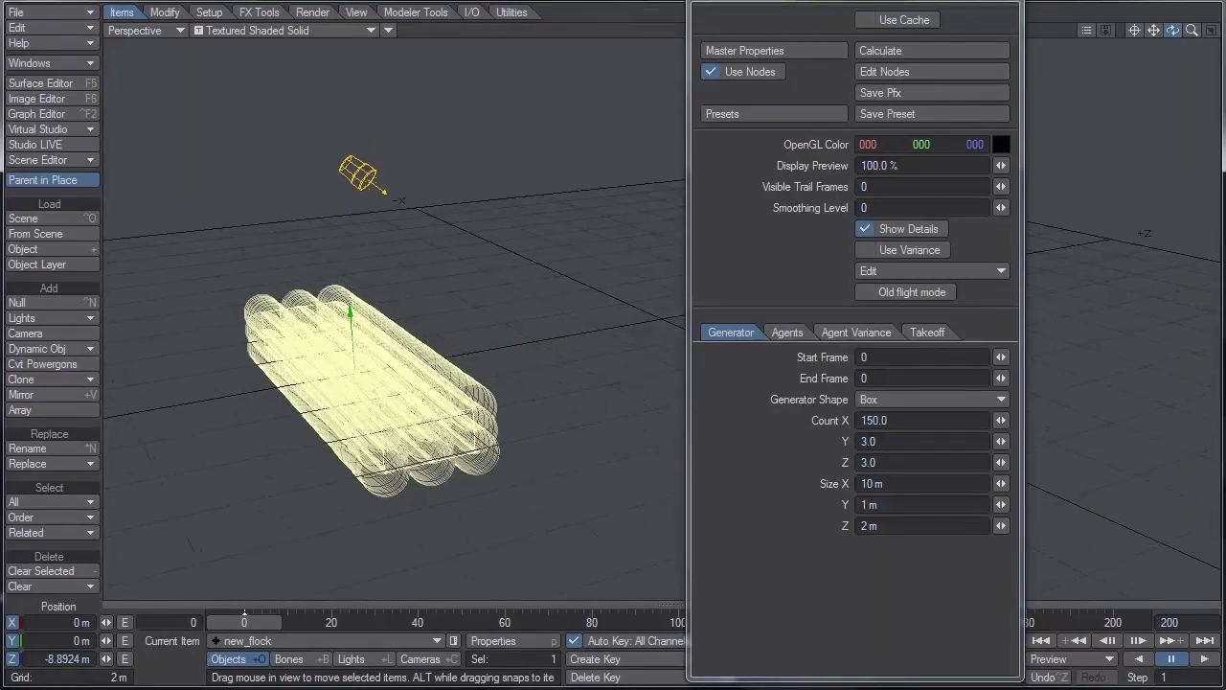
{"action": "left_click", "coordinate": [761, 83]}
{"action": "left_click", "coordinate": [795, 347]}
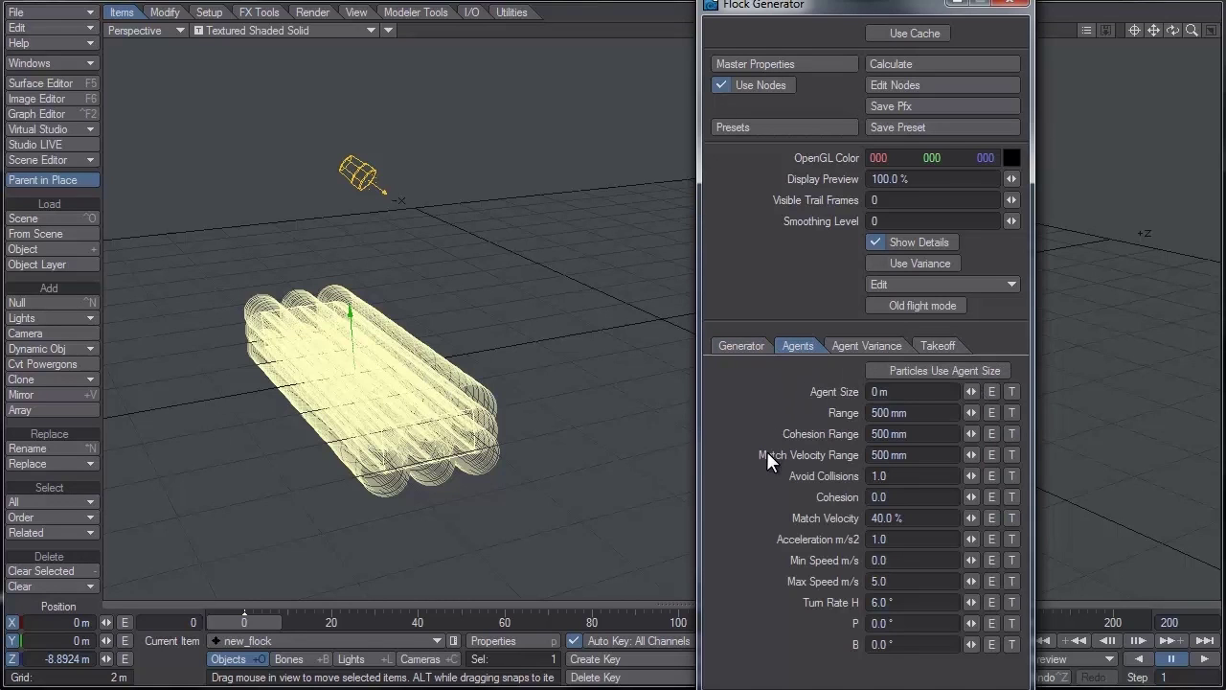
{"action": "left_click", "coordinate": [870, 412]}
{"action": "type", "text": "0"}
{"action": "key", "text": "Return"}
{"action": "left_click", "coordinate": [926, 433]}
{"action": "type", "text": "0"}
{"action": "key", "text": "Return"}
{"action": "left_click", "coordinate": [916, 455]}
{"action": "type", "text": "0"}
{"action": "key", "text": "Return"}
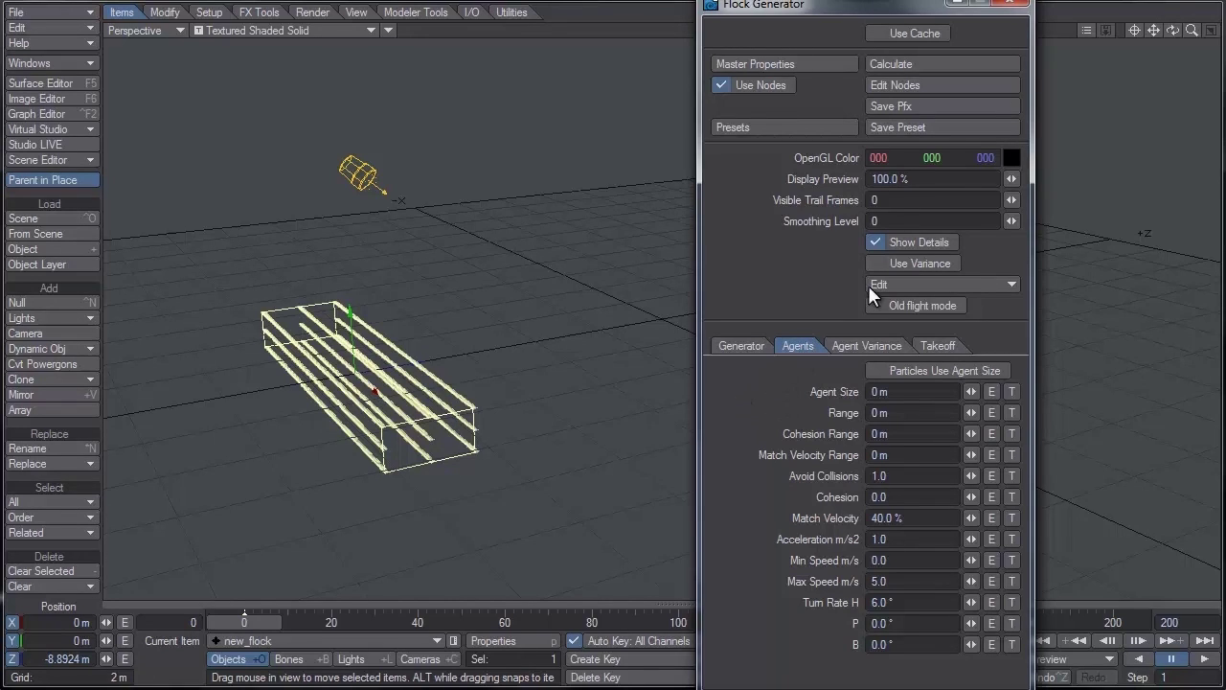
{"action": "left_click", "coordinate": [1010, 4]}
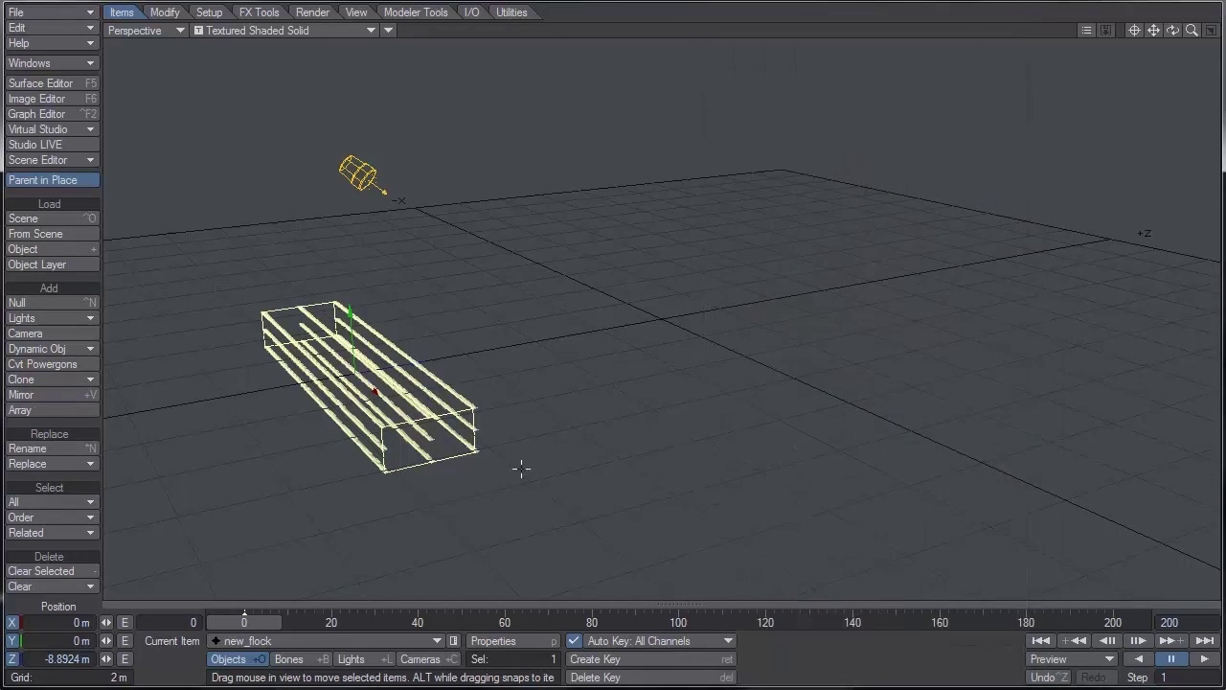
Add a Flock Director custom object to Fruit:Fruit_Text and open its settings
{"action": "left_click", "coordinate": [331, 640]}
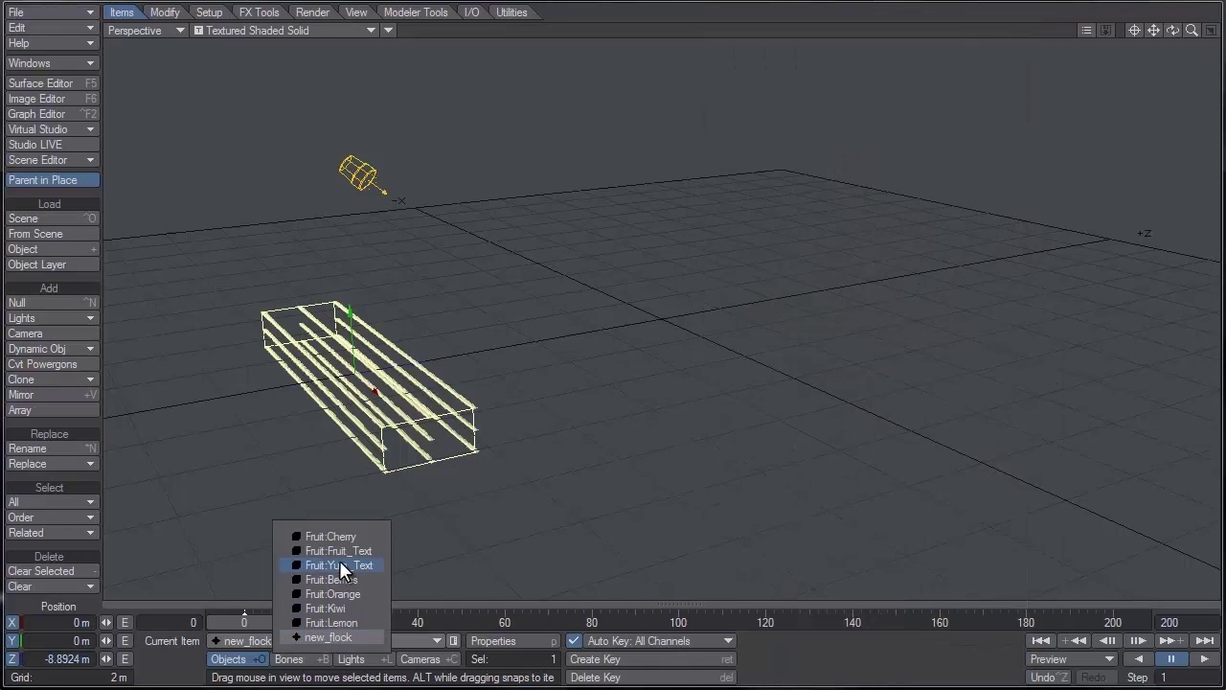
{"action": "left_click", "coordinate": [339, 551]}
{"action": "key", "text": "p"}
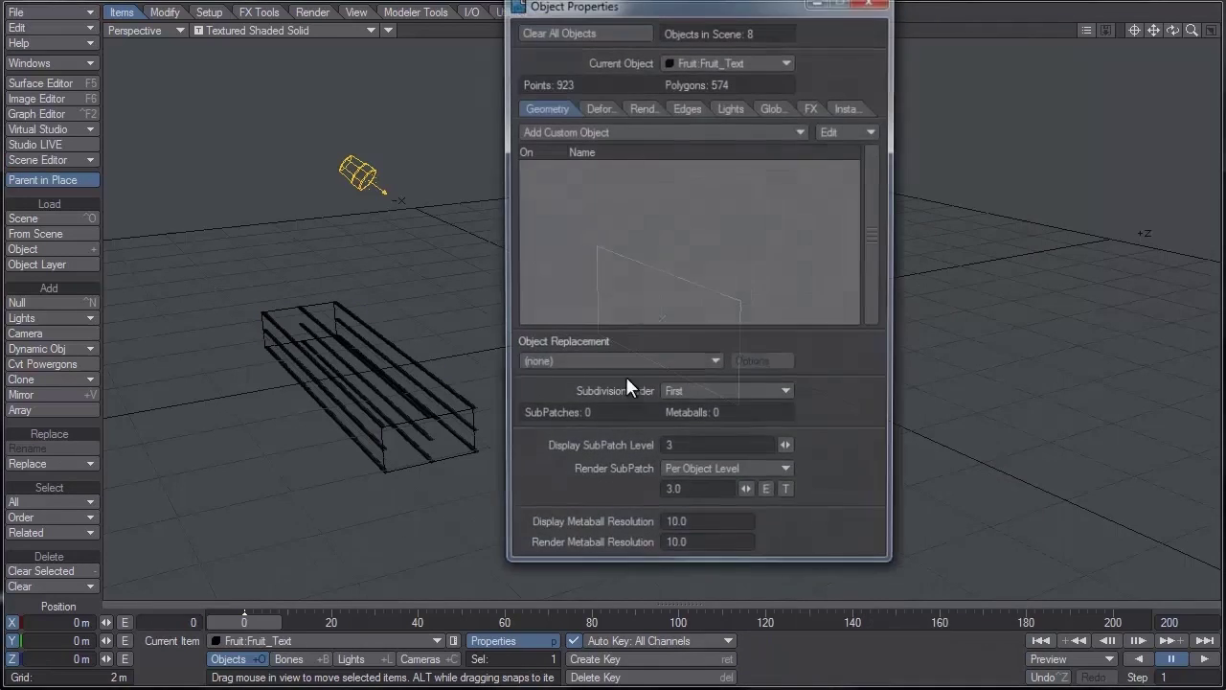
{"action": "left_click", "coordinate": [580, 131]}
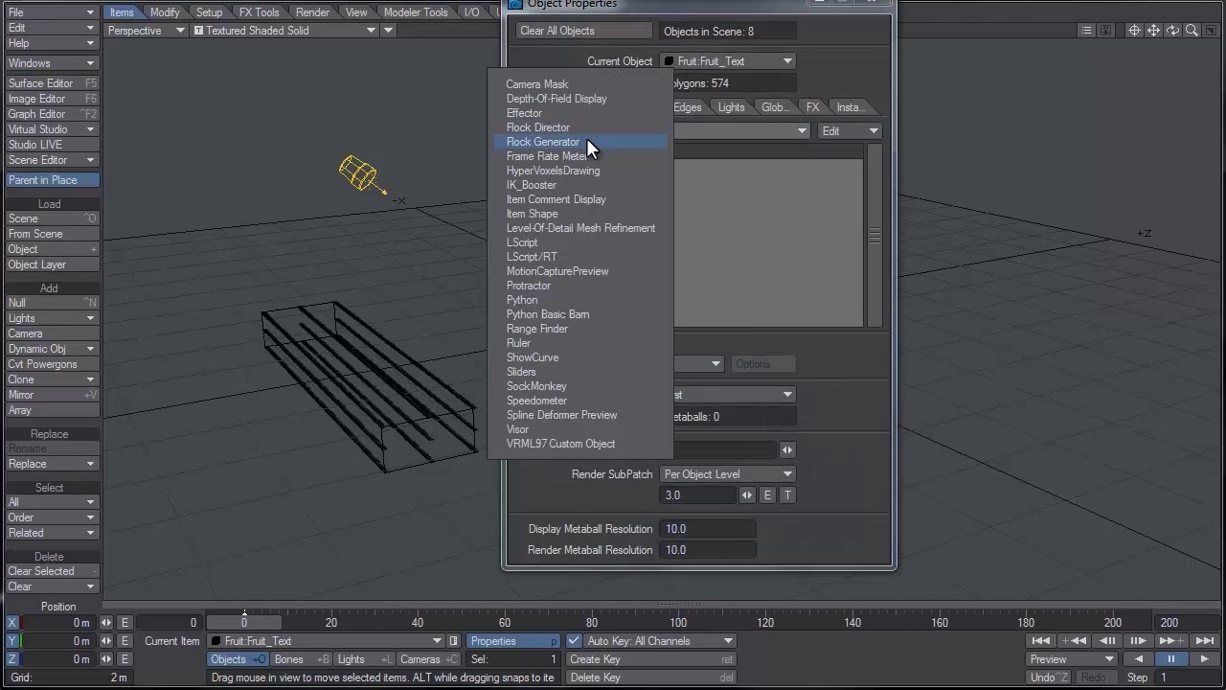
{"action": "left_click", "coordinate": [591, 128]}
{"action": "double_click", "coordinate": [648, 168]}
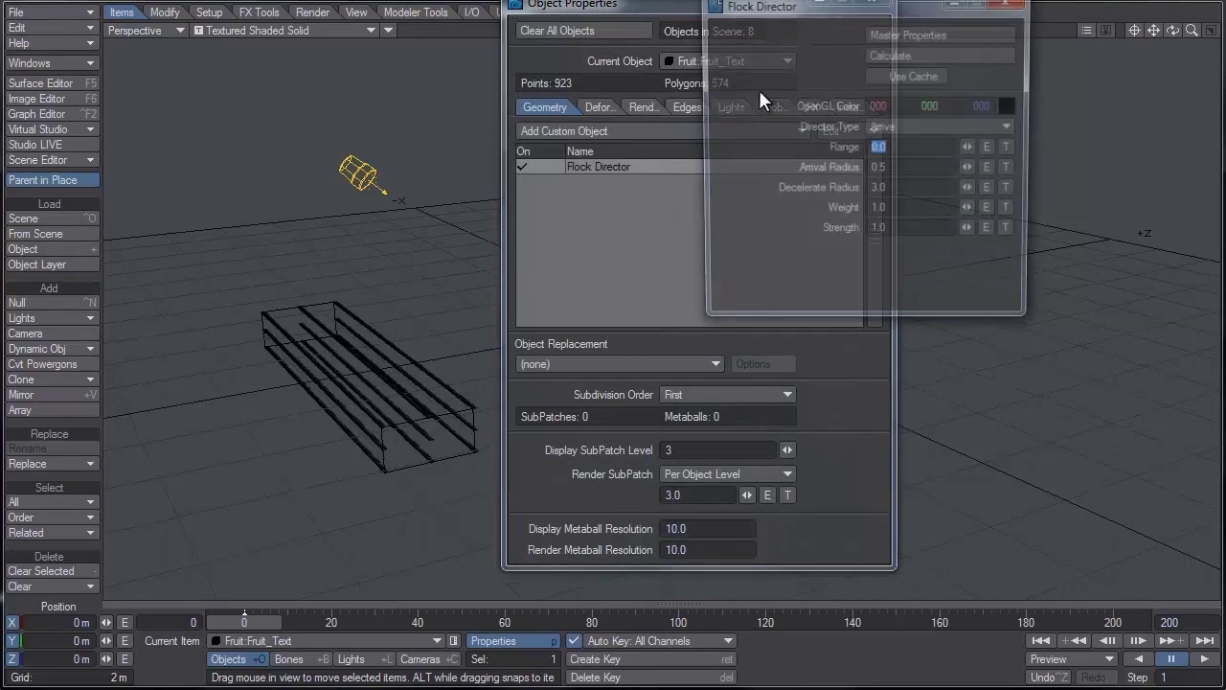
{"action": "left_click_drag", "start_coordinate": [792, 3], "coordinate": [860, 82]}
{"action": "left_click", "coordinate": [872, 4]}
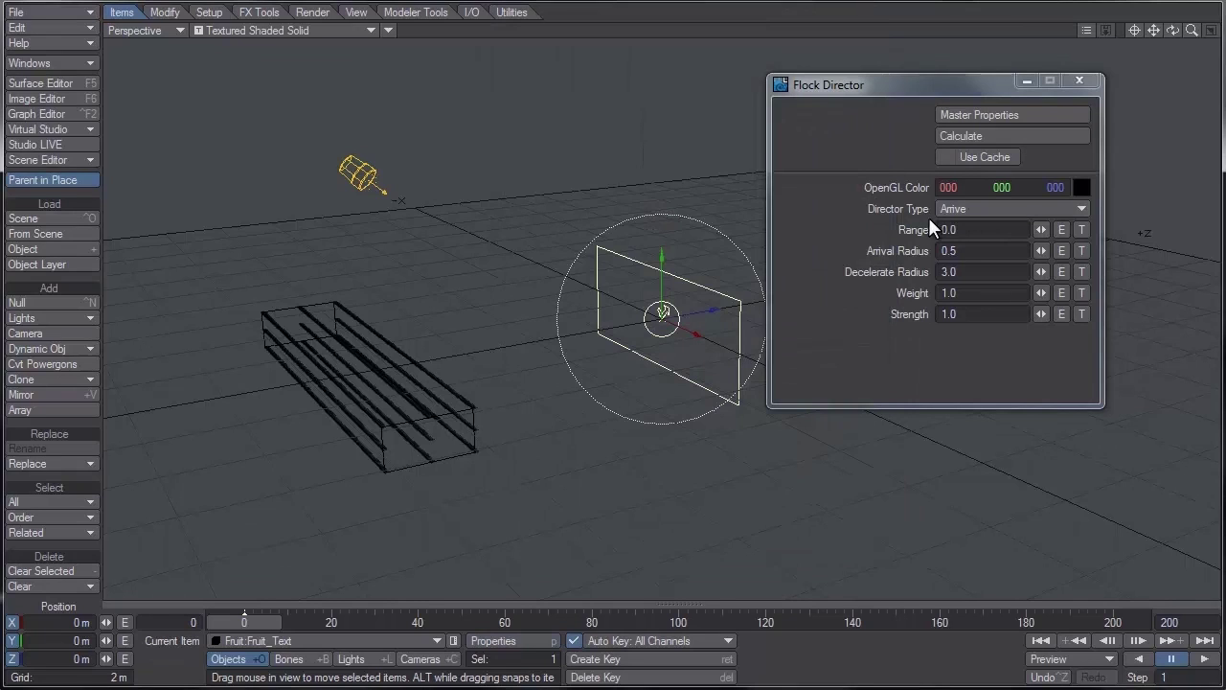
Set the Fruit_Text director's Arrival Radius to 0 and Decelerate Radius to 1, then recalculate
{"action": "left_click", "coordinate": [979, 251]}
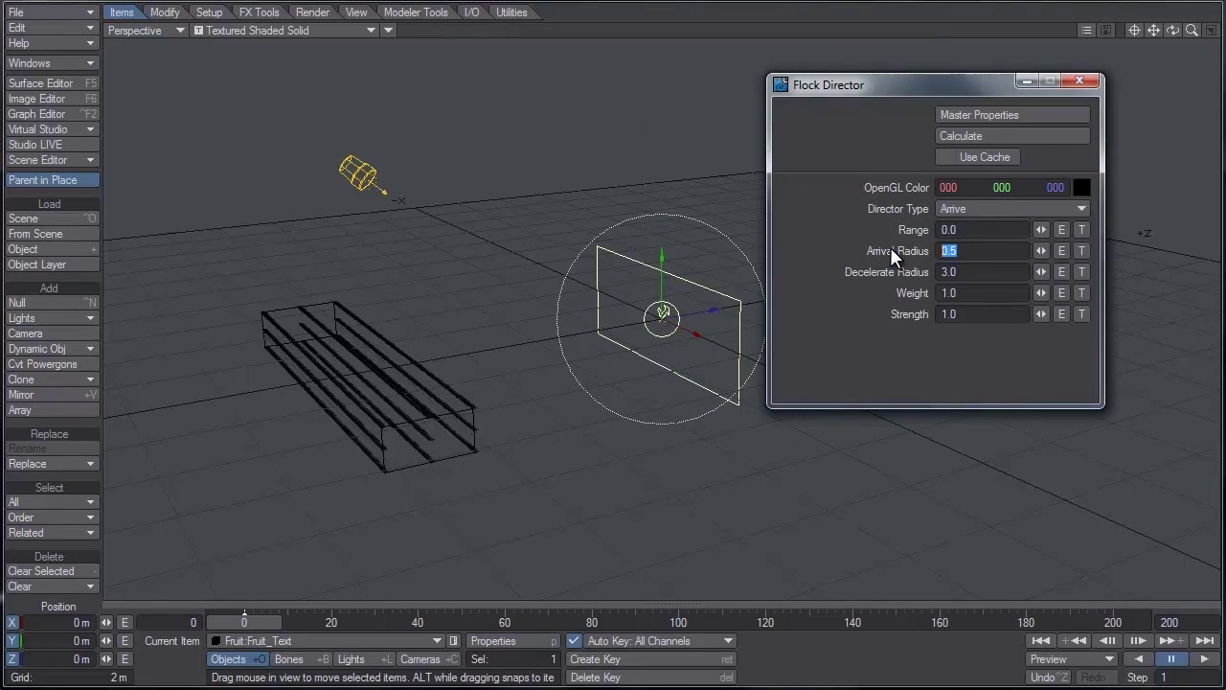
{"action": "type", "text": "0"}
{"action": "key", "text": "Return"}
{"action": "left_click", "coordinate": [968, 272]}
{"action": "left_click_drag", "start_coordinate": [968, 271], "coordinate": [861, 270]}
{"action": "type", "text": "1"}
{"action": "key", "text": "Return"}
{"action": "left_click", "coordinate": [1012, 137]}
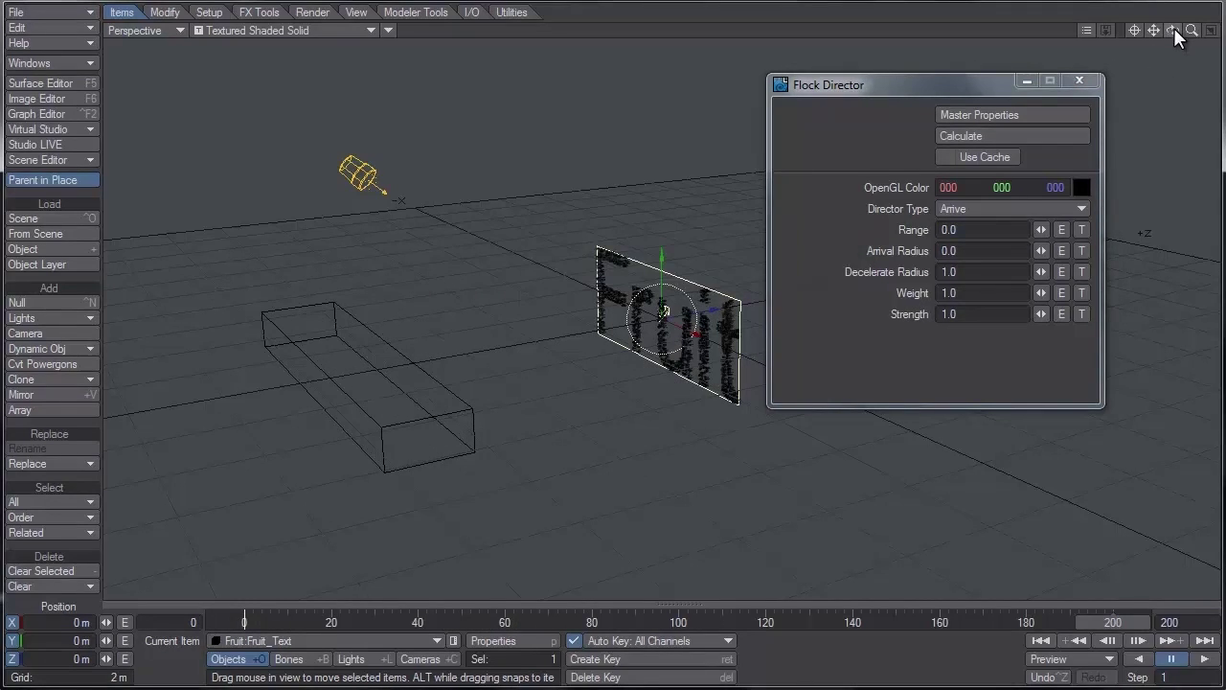
Play the flock until the agents spell 'Fruit', then pause and rewind to frame 0
{"action": "left_click_drag", "start_coordinate": [1174, 31], "coordinate": [1197, 38]}
{"action": "left_click_drag", "start_coordinate": [666, 306], "coordinate": [587, 305], "text": "alt"}
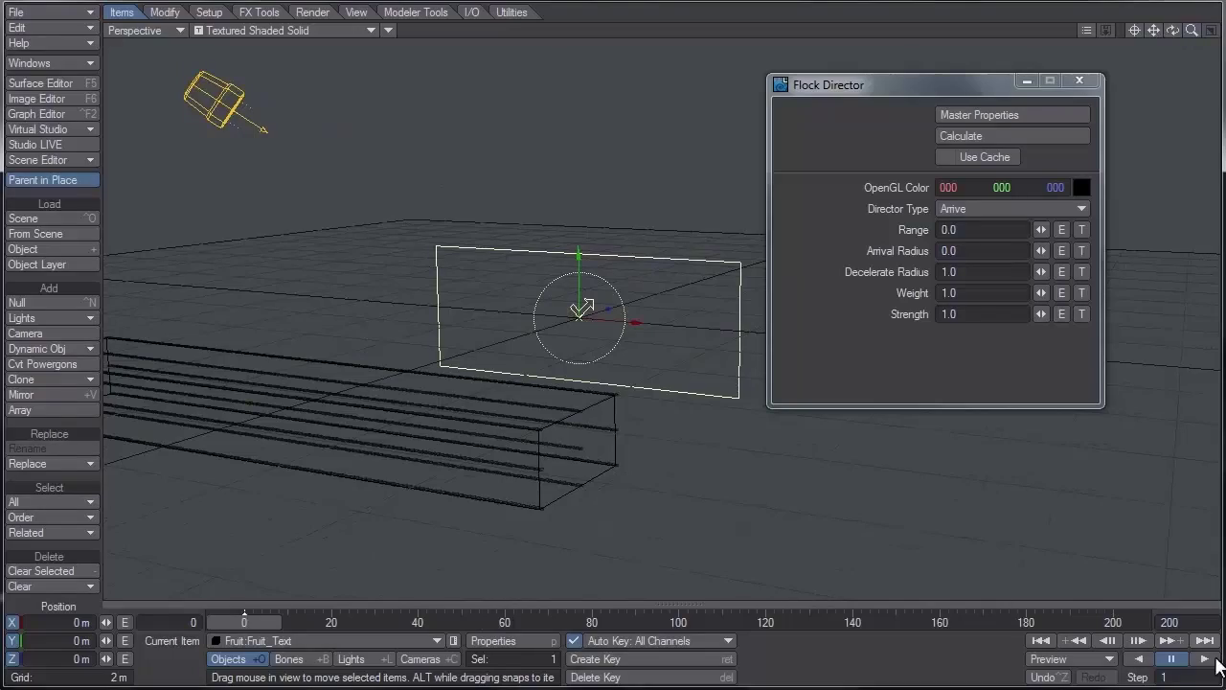
{"action": "left_click", "coordinate": [1203, 659]}
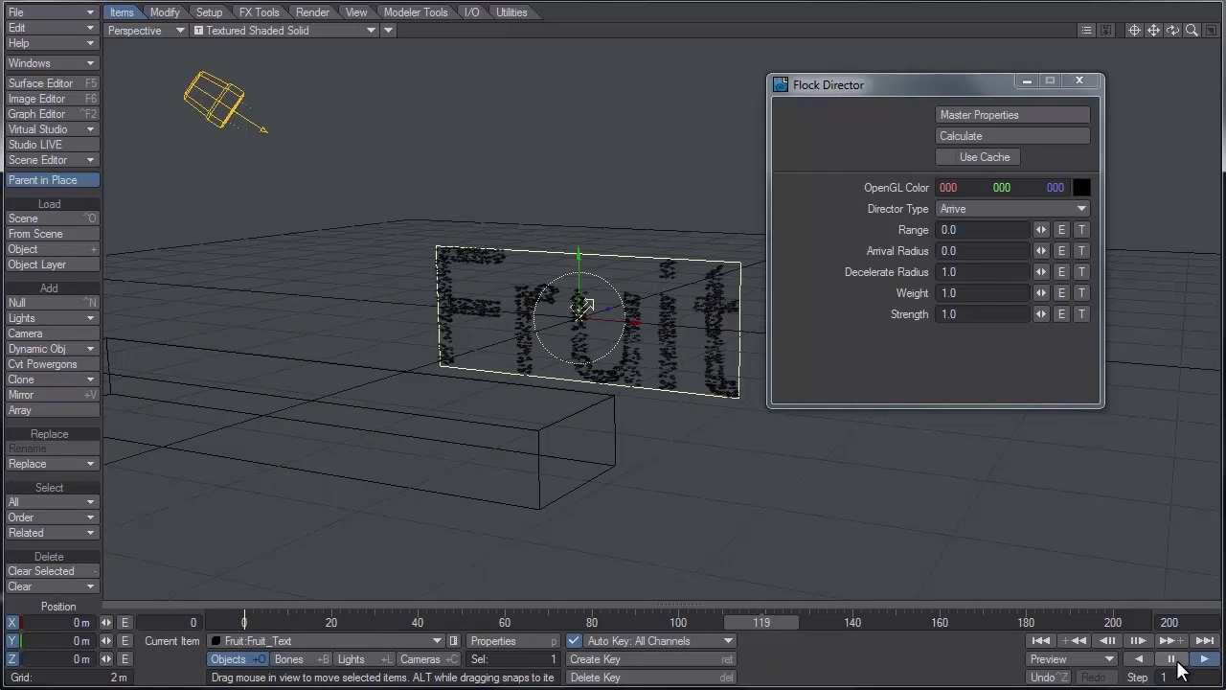
{"action": "left_click", "coordinate": [1171, 659]}
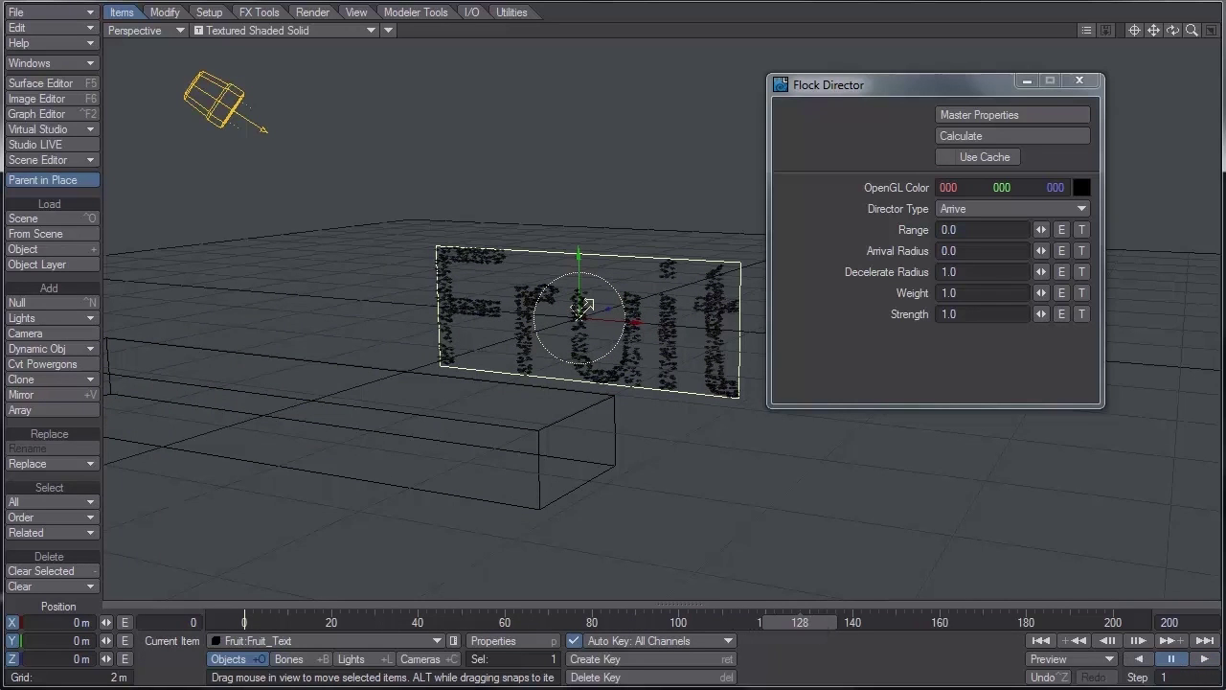
{"action": "left_click_drag", "start_coordinate": [800, 622], "coordinate": [244, 622]}
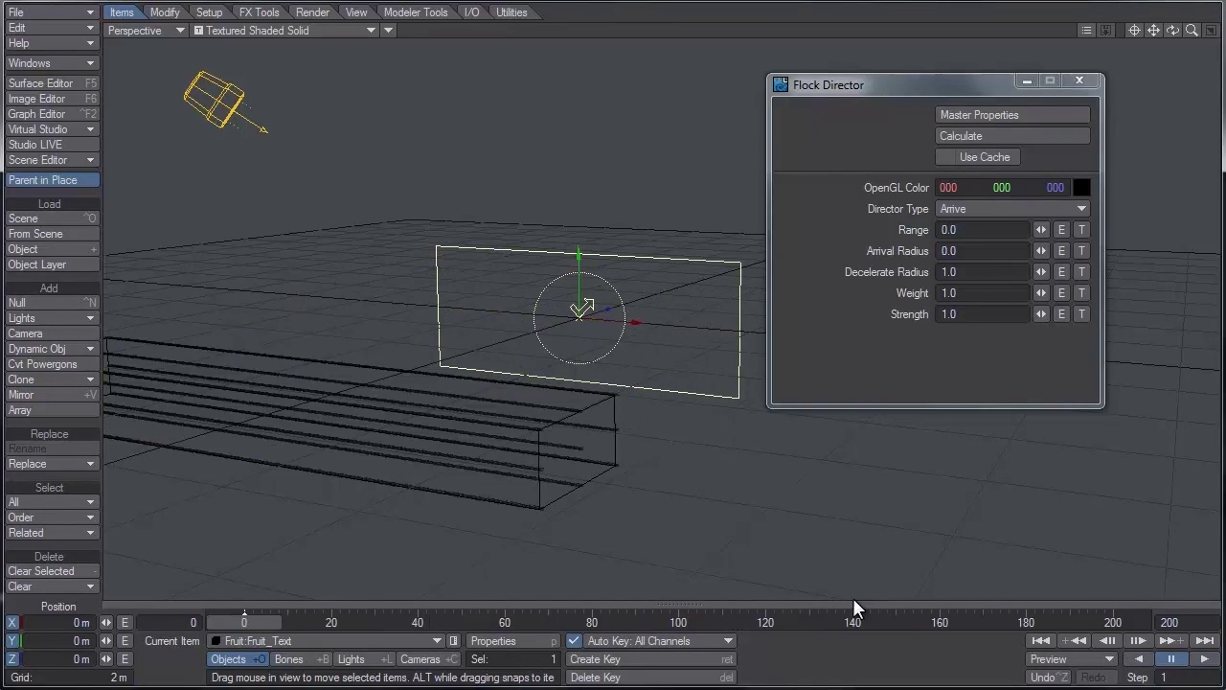
{"action": "left_click", "coordinate": [298, 639]}
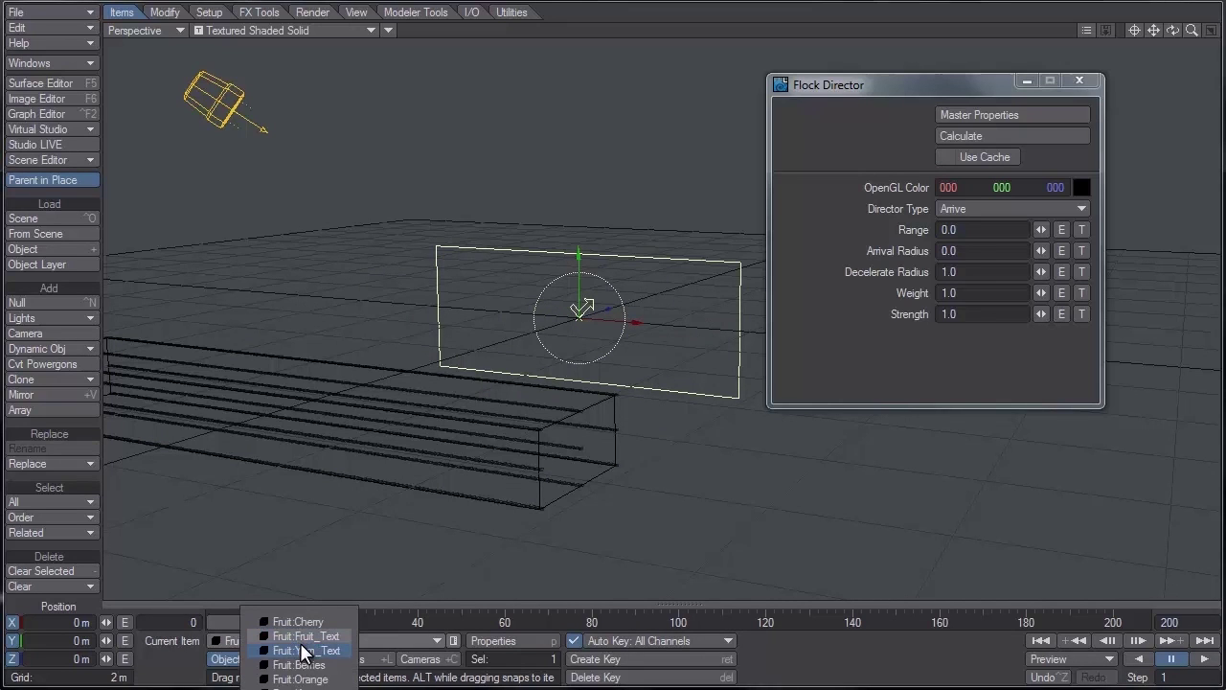
Add a Flock Director custom object to Fruit:Yum_Text and open its settings
{"action": "left_click", "coordinate": [303, 652]}
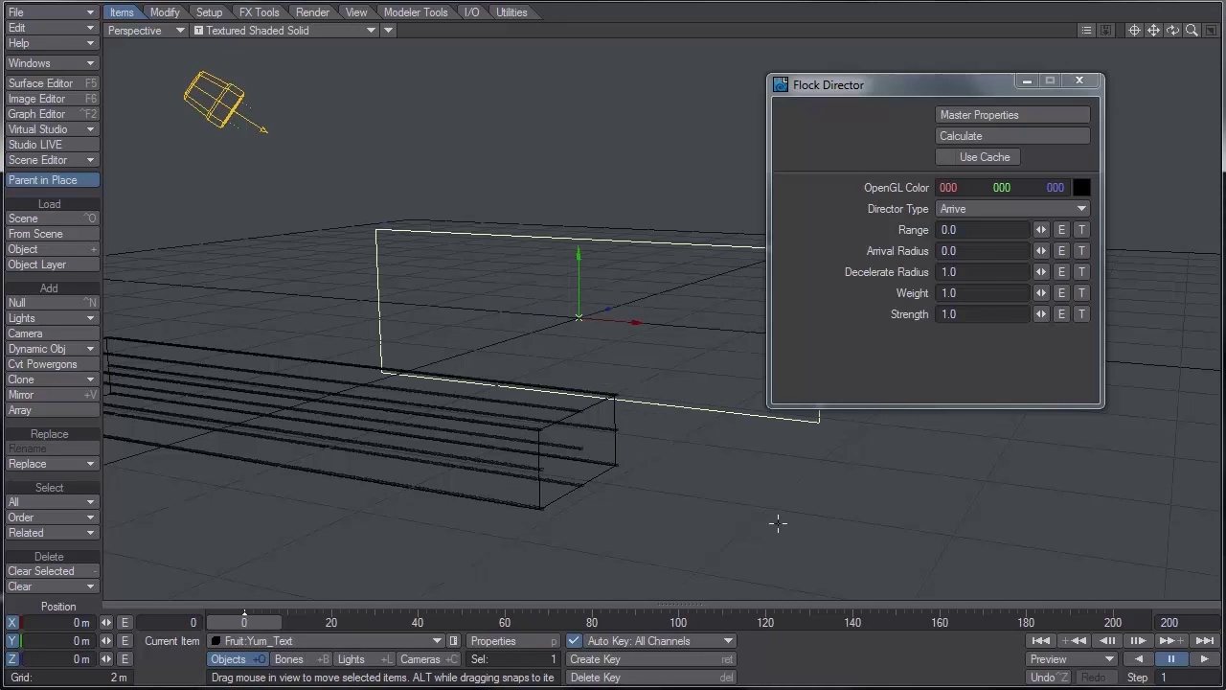
{"action": "key", "text": "p"}
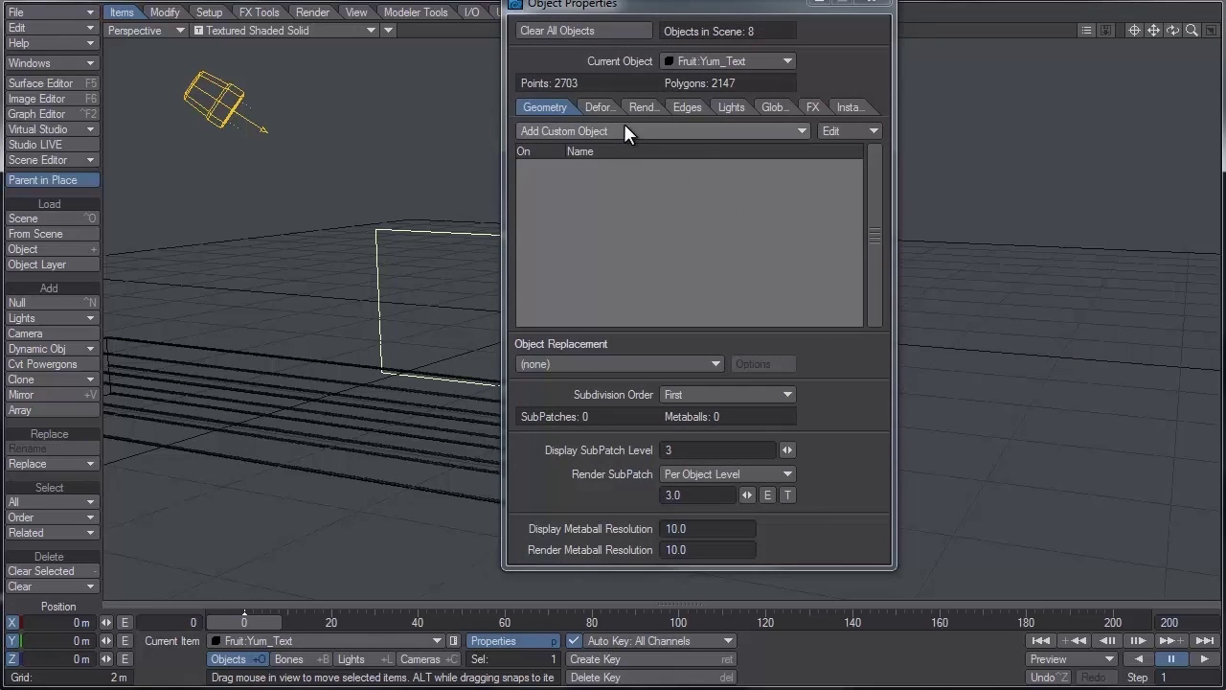
{"action": "left_click", "coordinate": [619, 126]}
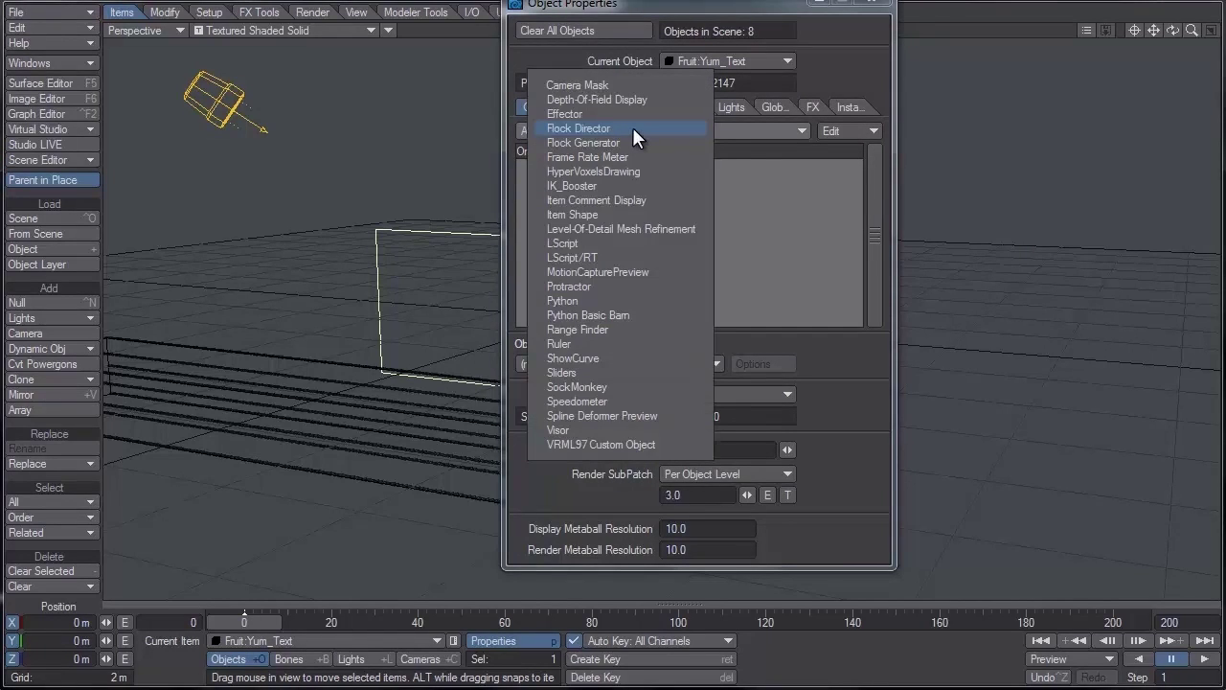
{"action": "left_click", "coordinate": [632, 127]}
{"action": "double_click", "coordinate": [652, 165]}
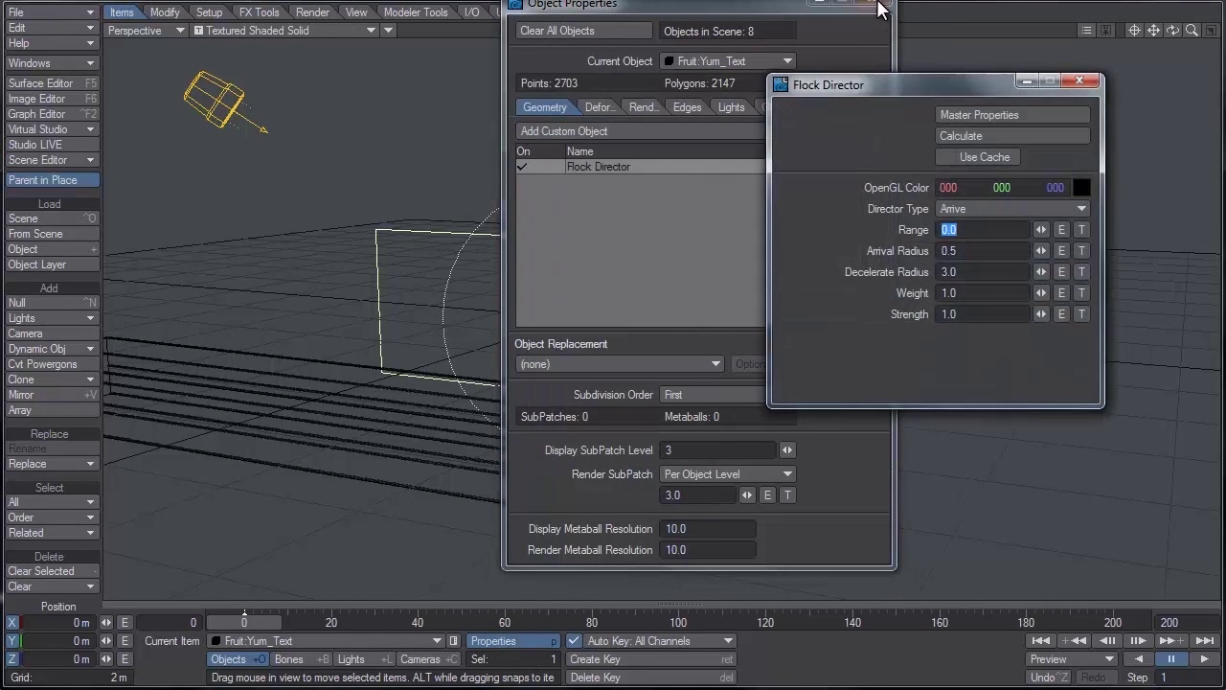
{"action": "key", "text": "p"}
Give the Yum_Text director Arrival Radius 0, Decelerate Radius 1 and Weight 0, then check frame 81
{"action": "left_click", "coordinate": [987, 253]}
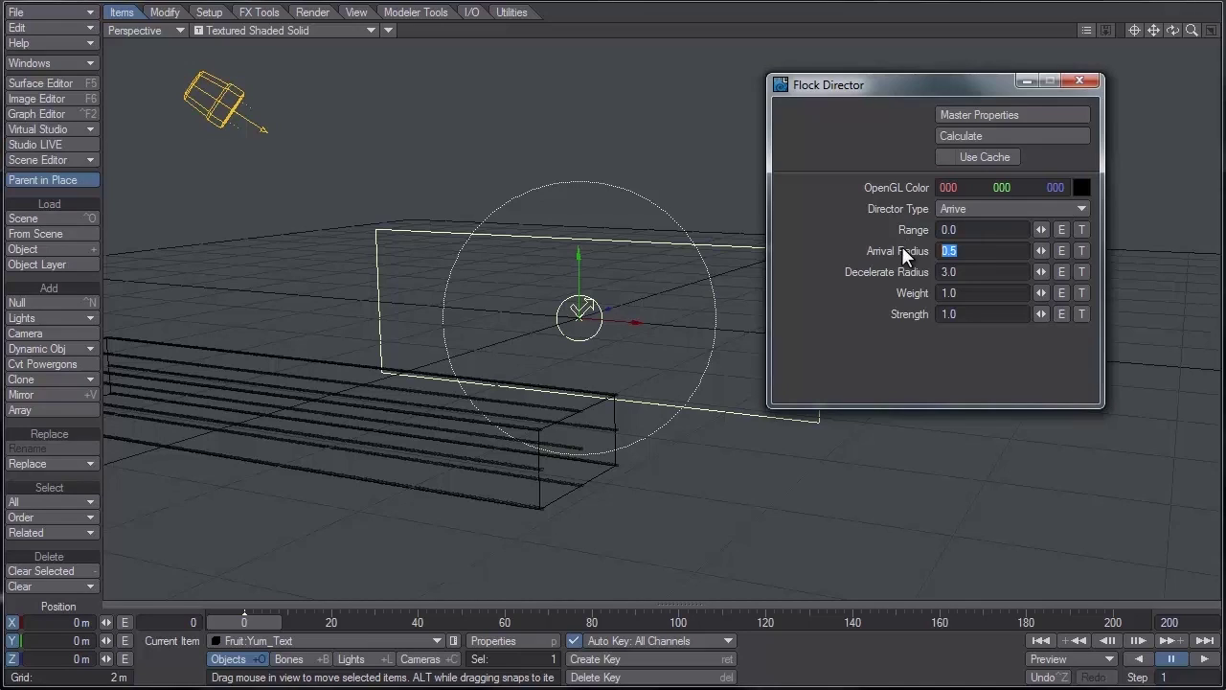
{"action": "type", "text": "0"}
{"action": "key", "text": "Return"}
{"action": "left_click", "coordinate": [984, 271]}
{"action": "type", "text": "1"}
{"action": "key", "text": "Return"}
{"action": "left_click", "coordinate": [981, 293]}
{"action": "type", "text": "0"}
{"action": "key", "text": "Return"}
{"action": "left_click_drag", "start_coordinate": [247, 622], "coordinate": [594, 622]}
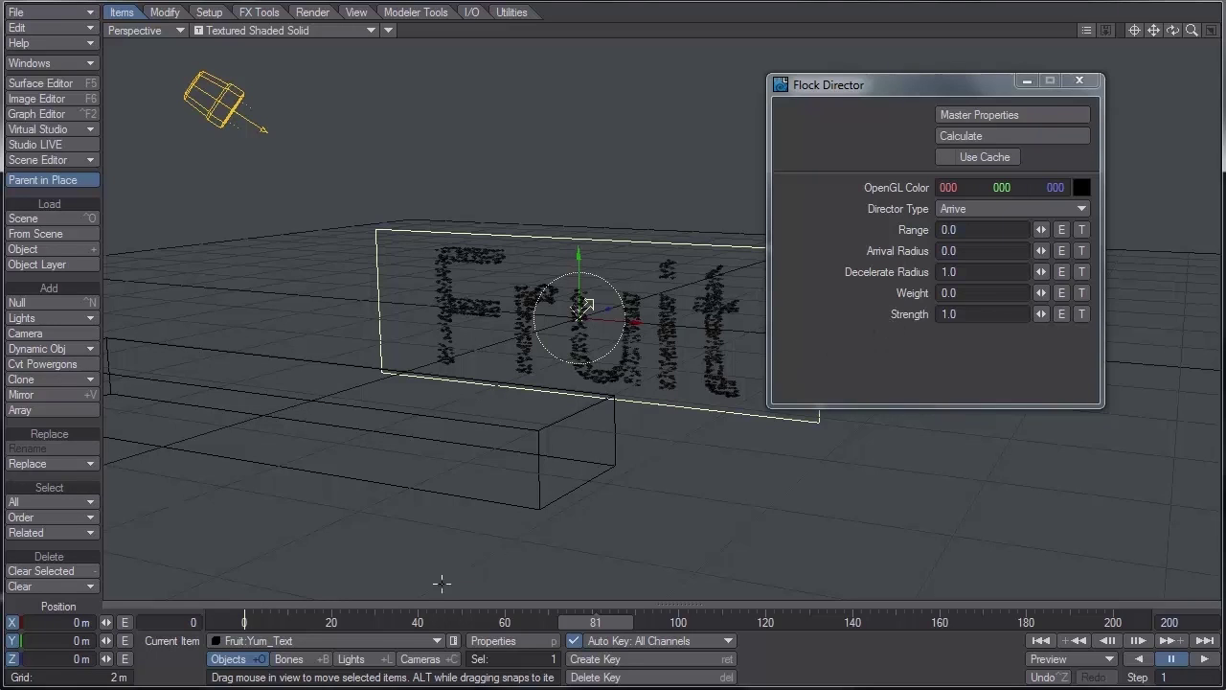
{"action": "left_click", "coordinate": [371, 646]}
Open Fruit_Text's Flock Director and load its Weight channel into the Graph Editor
{"action": "left_click", "coordinate": [368, 635]}
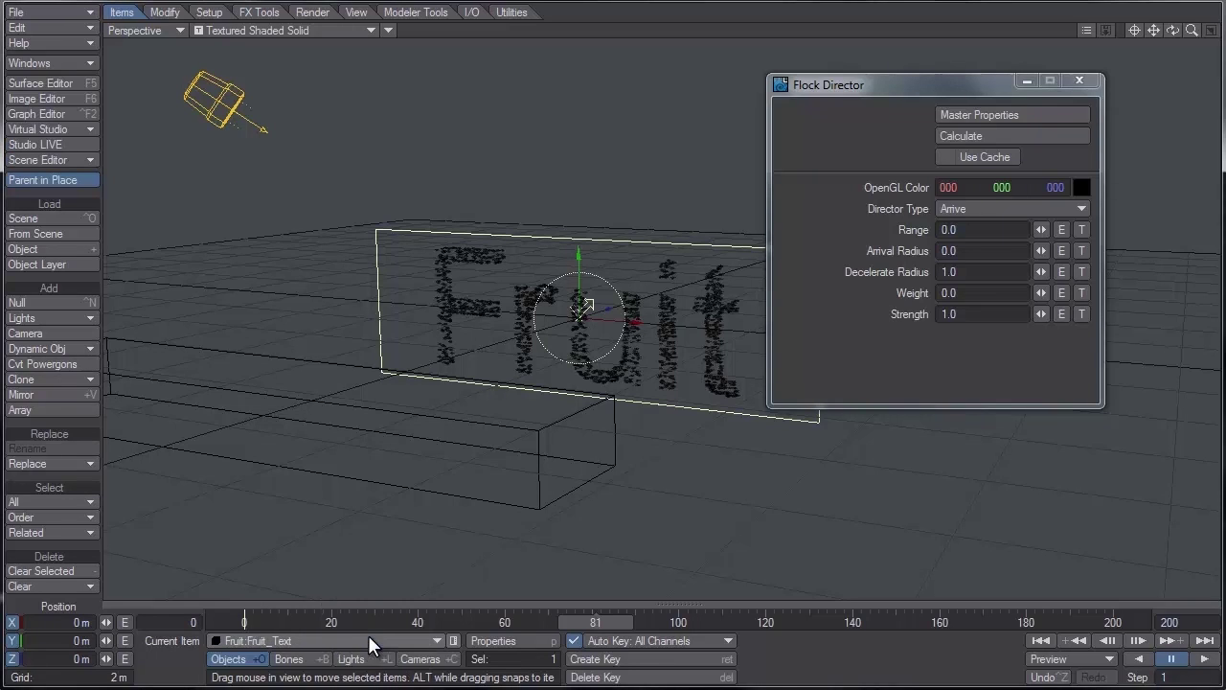
{"action": "key", "text": "p"}
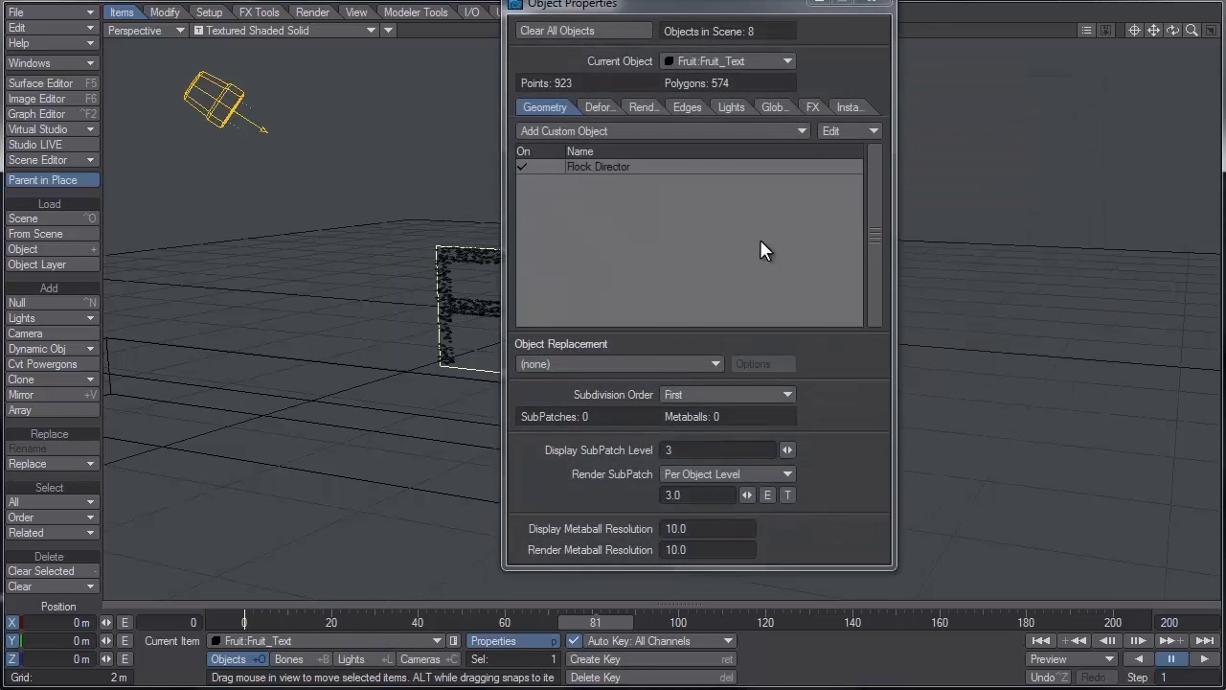
{"action": "double_click", "coordinate": [615, 169]}
{"action": "left_click", "coordinate": [872, 2]}
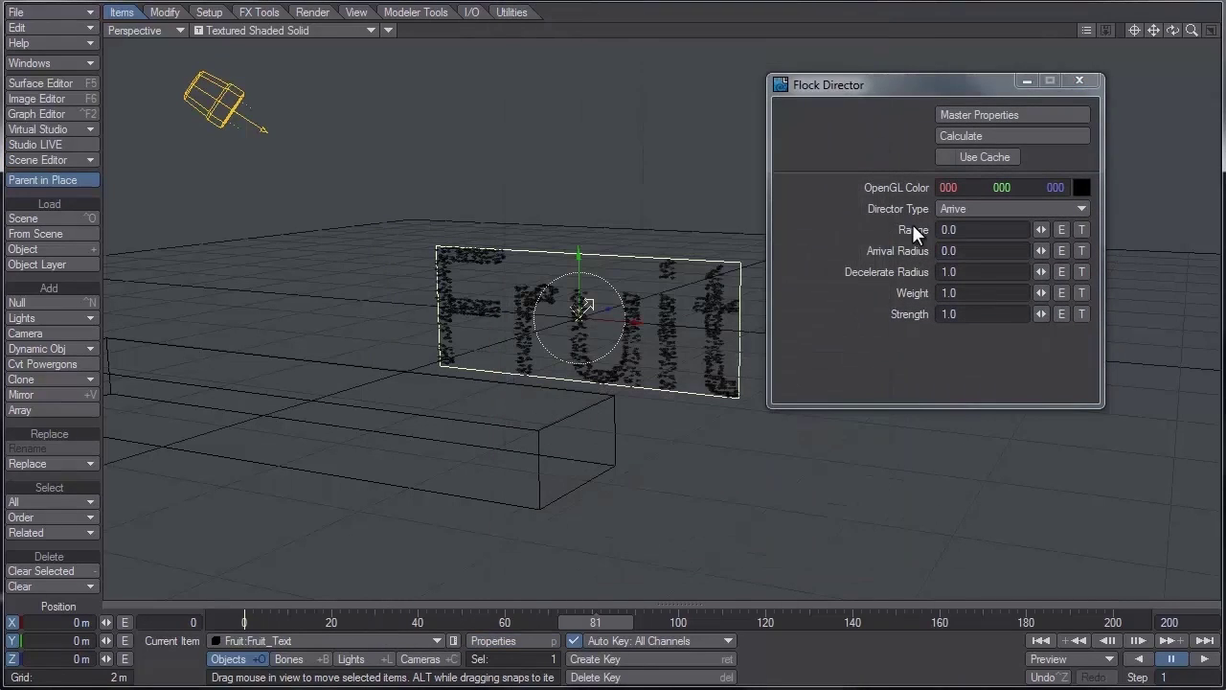
{"action": "left_click", "coordinate": [1061, 292]}
{"action": "left_click", "coordinate": [1080, 80]}
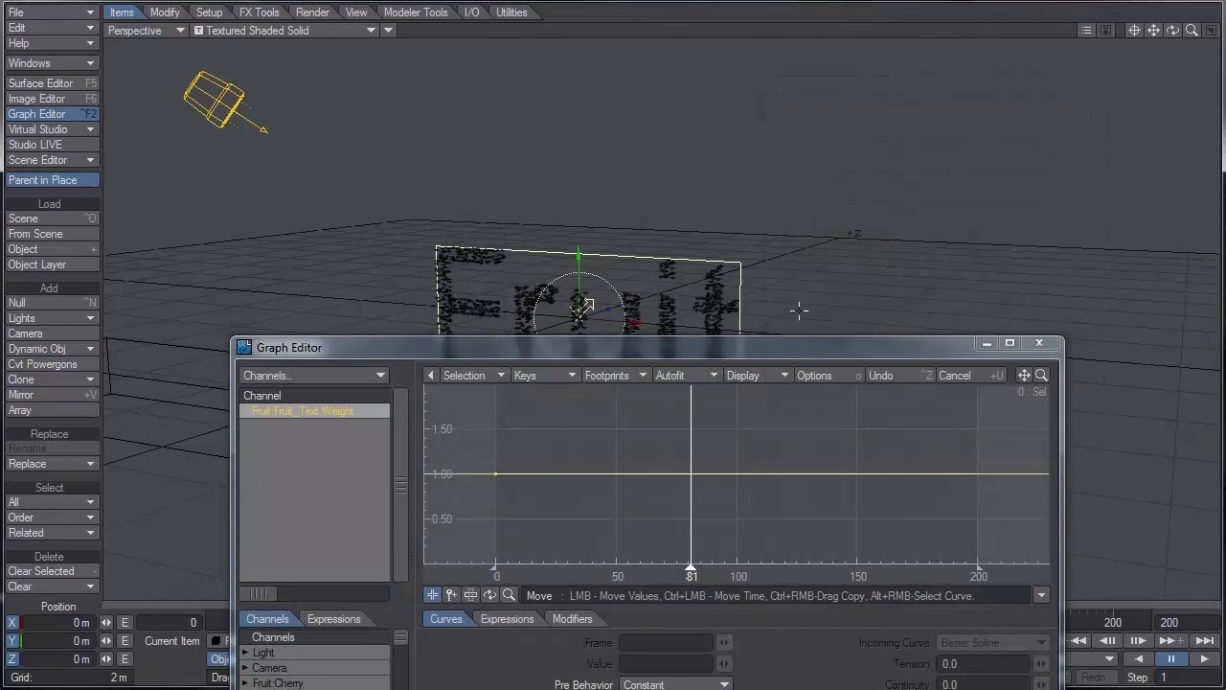
Arrange the Graph Editor beside the Fruit text and switch it to Add Keys mode
{"action": "left_click_drag", "start_coordinate": [799, 346], "coordinate": [901, 164]}
{"action": "left_click_drag", "start_coordinate": [1154, 30], "coordinate": [1111, 38]}
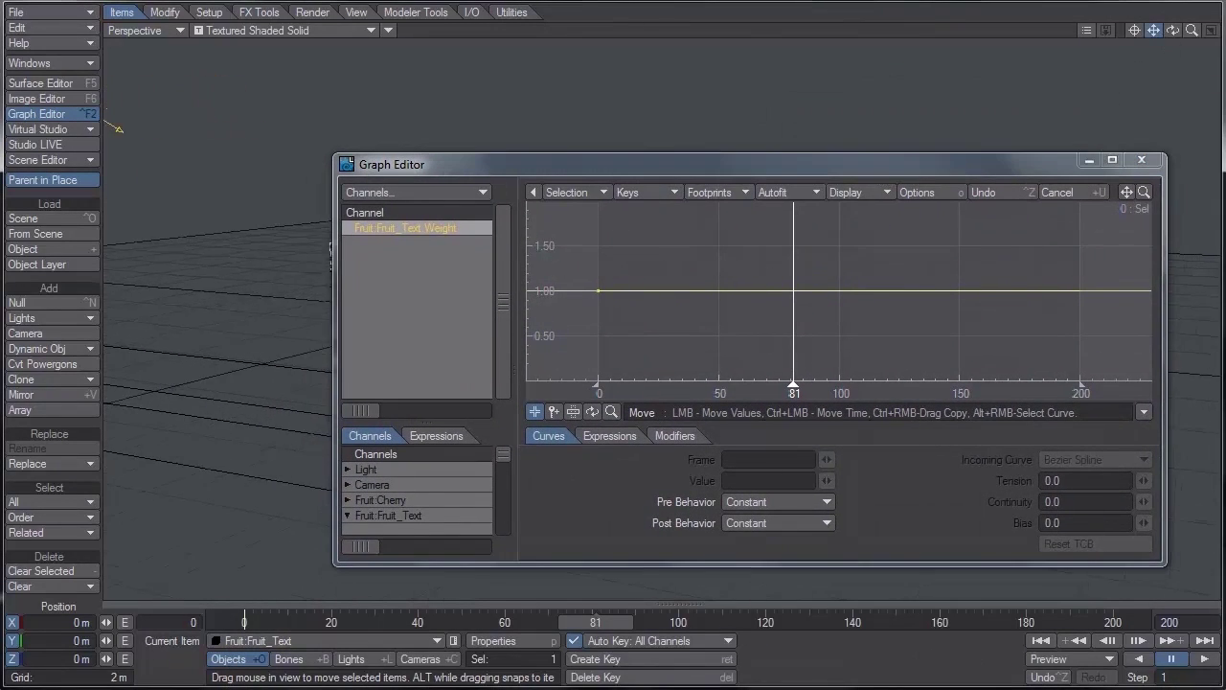
{"action": "left_click_drag", "start_coordinate": [721, 159], "coordinate": [816, 108]}
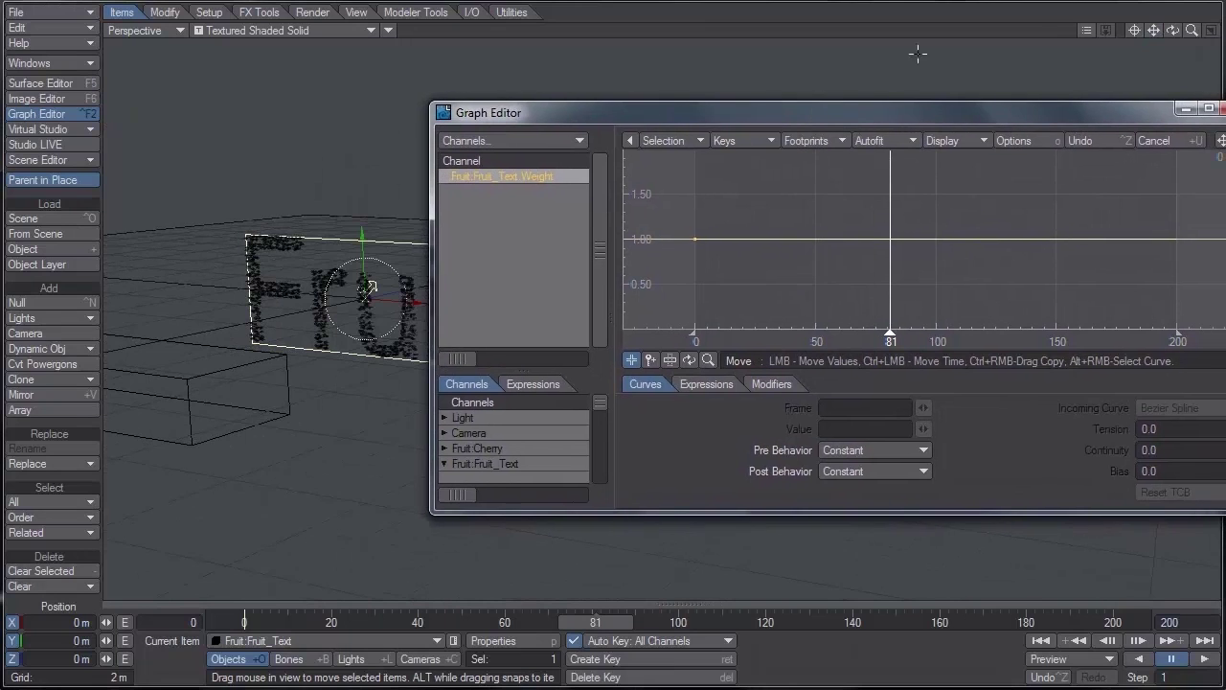
{"action": "left_click_drag", "start_coordinate": [1175, 29], "coordinate": [1182, 31]}
{"action": "left_click_drag", "start_coordinate": [1017, 115], "coordinate": [964, 113]}
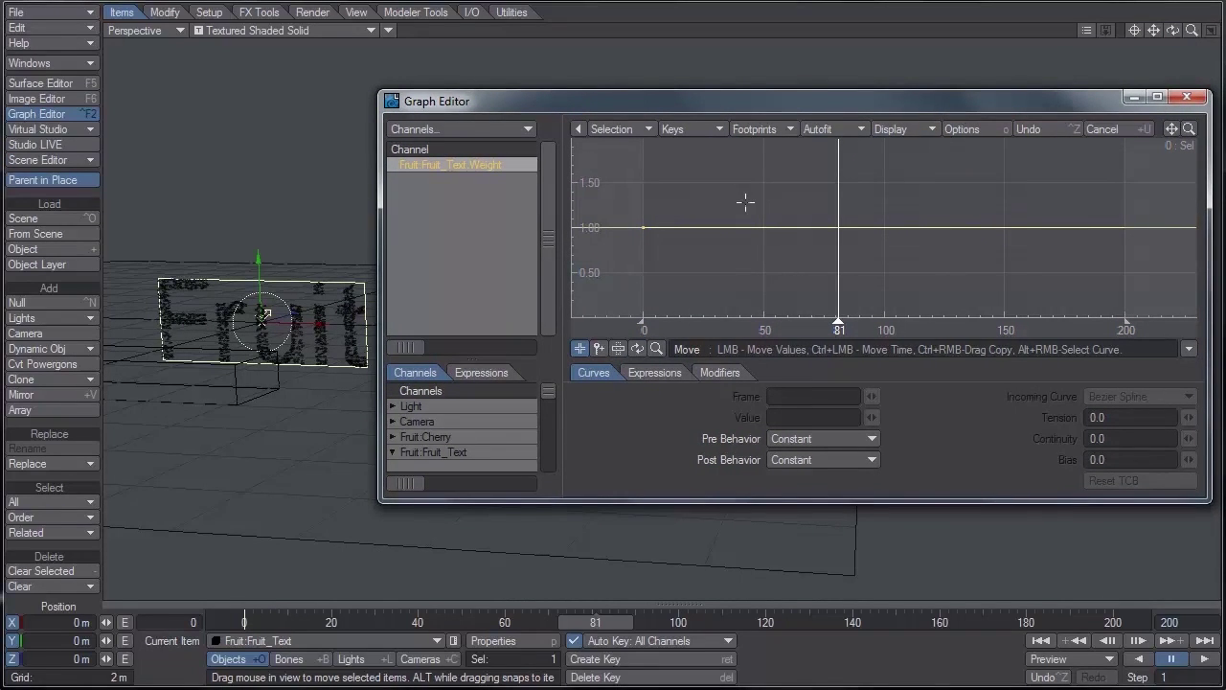
{"action": "mouse_move", "coordinate": [646, 232]}
{"action": "left_click", "coordinate": [598, 349]}
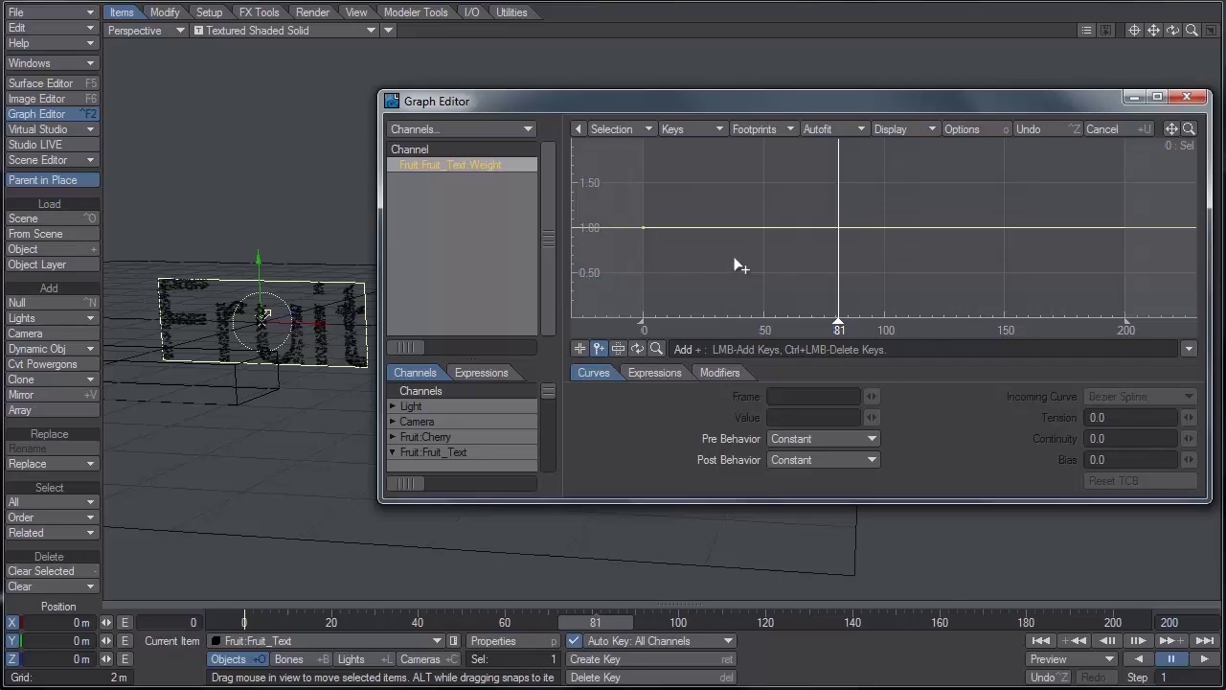
Add a Weight key at frame 115 with value 1, and give the first two keys tension 1
{"action": "left_click", "coordinate": [918, 230]}
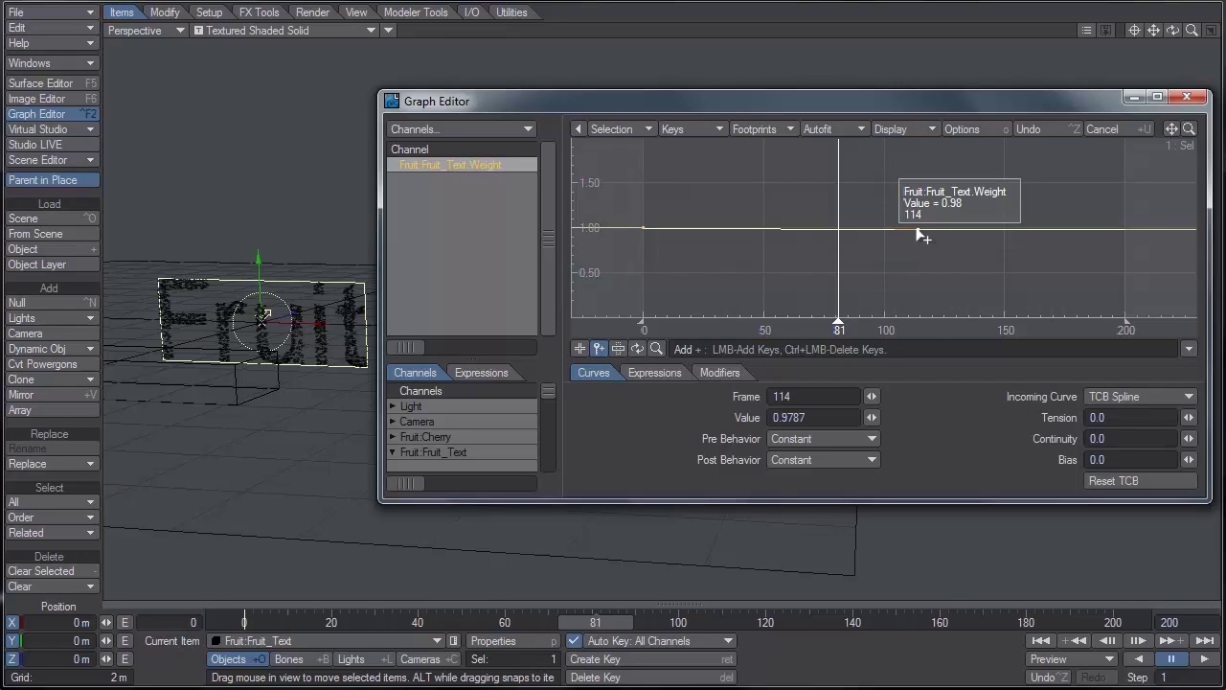
{"action": "left_click", "coordinate": [738, 393]}
{"action": "type", "text": "115"}
{"action": "left_click", "coordinate": [832, 417]}
{"action": "type", "text": "1"}
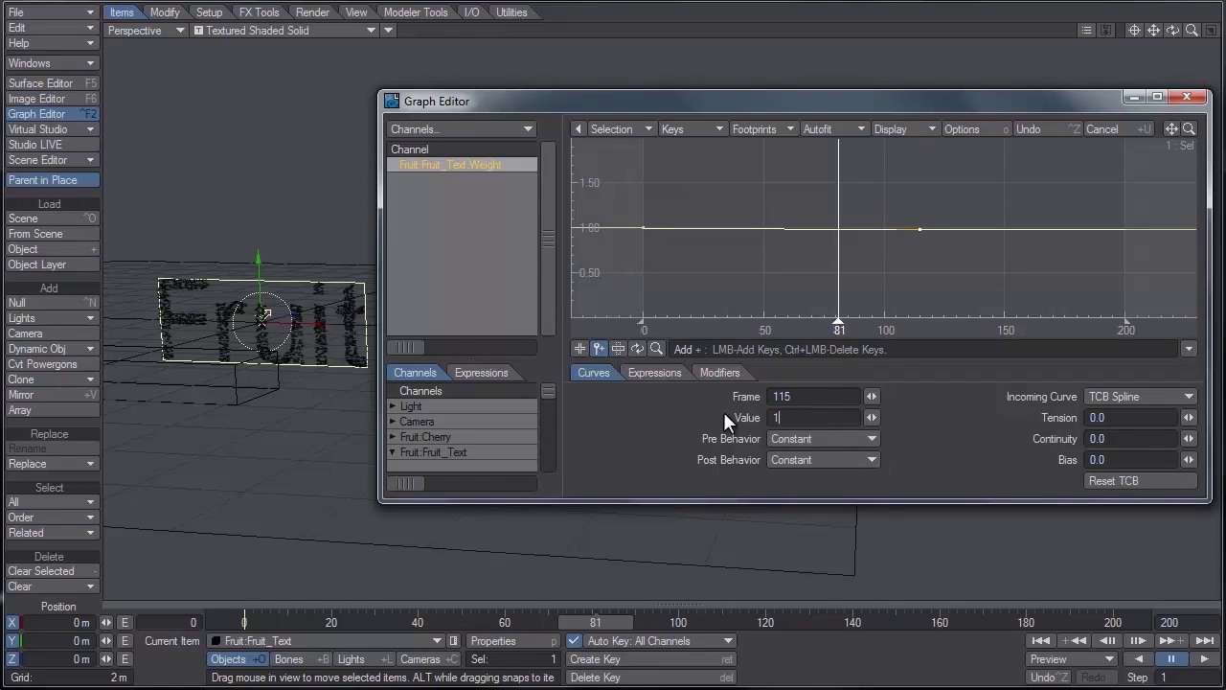
{"action": "key", "text": "Return"}
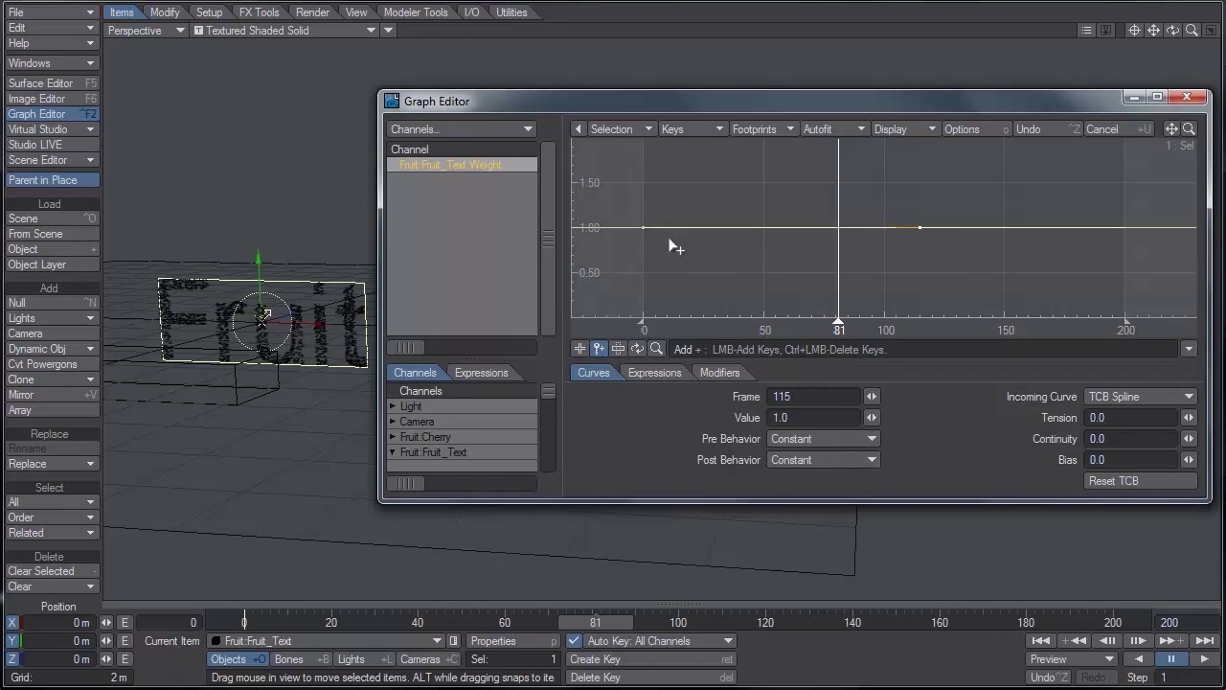
{"action": "left_click_drag", "start_coordinate": [631, 206], "coordinate": [988, 290]}
{"action": "left_click", "coordinate": [1102, 417]}
{"action": "type", "text": "1"}
{"action": "key", "text": "Return"}
Add a second Weight key at frame 130 with tension 1, easing down to 0.3511
{"action": "left_click", "coordinate": [988, 286]}
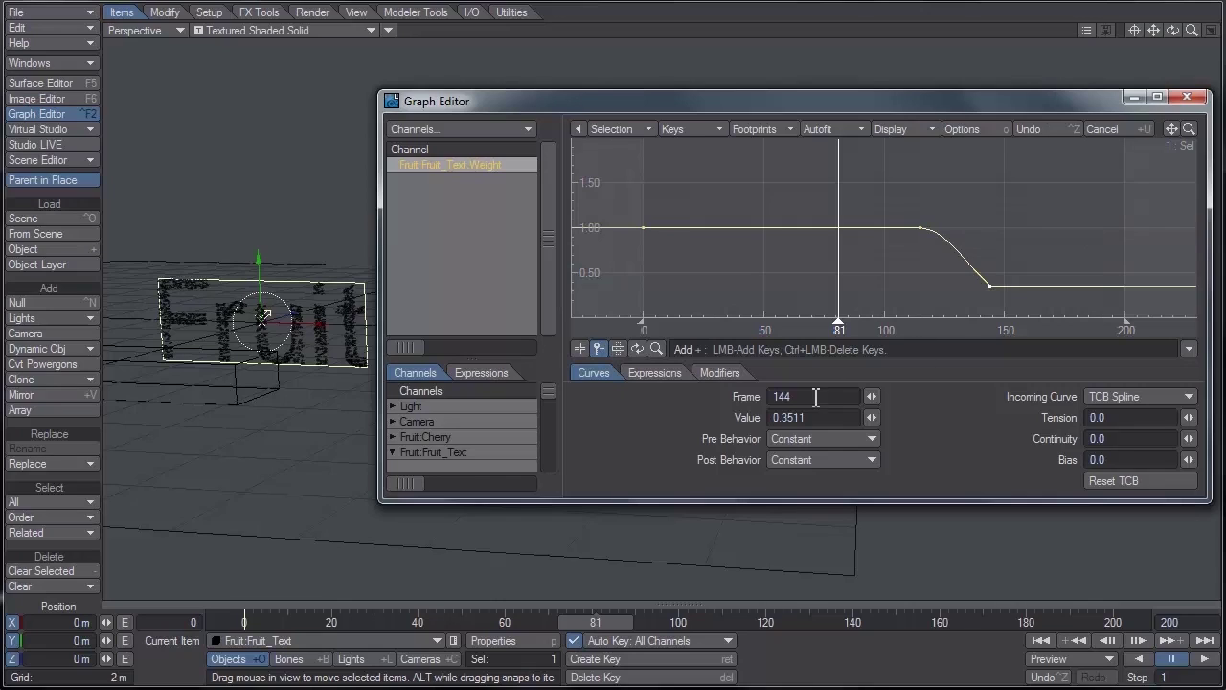
{"action": "left_click_drag", "start_coordinate": [816, 396], "coordinate": [711, 394]}
{"action": "type", "text": "130"}
{"action": "key", "text": "Return"}
{"action": "left_click", "coordinate": [1128, 418]}
{"action": "type", "text": "1"}
{"action": "key", "text": "Return"}
{"action": "right_click", "coordinate": [460, 167]}
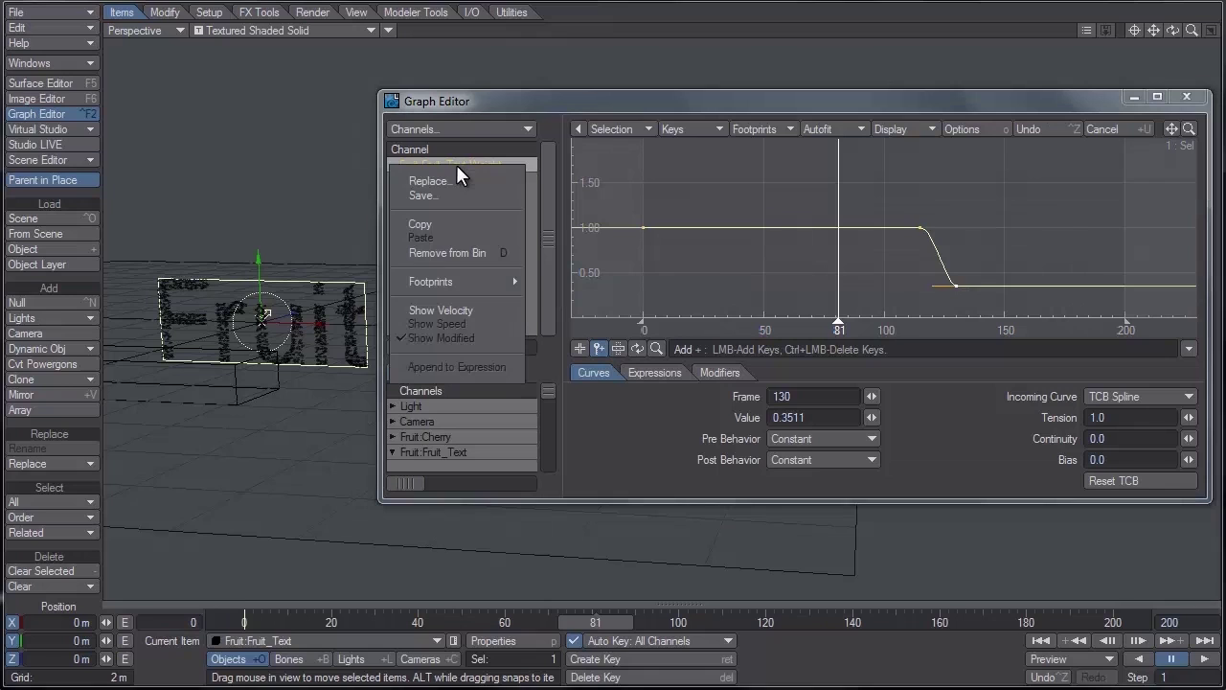
Copy Fruit_Text's Weight curve and paste it onto Yum_Text's flock Weight channel
{"action": "left_click", "coordinate": [451, 224]}
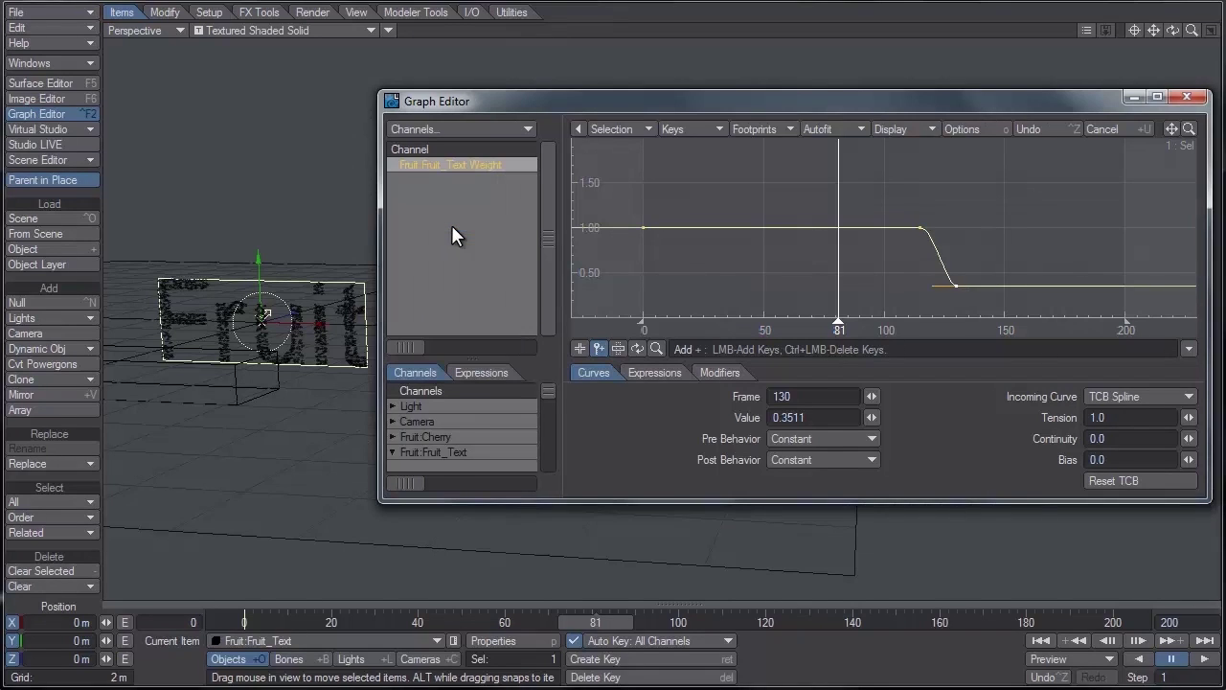
{"action": "left_click", "coordinate": [1187, 97]}
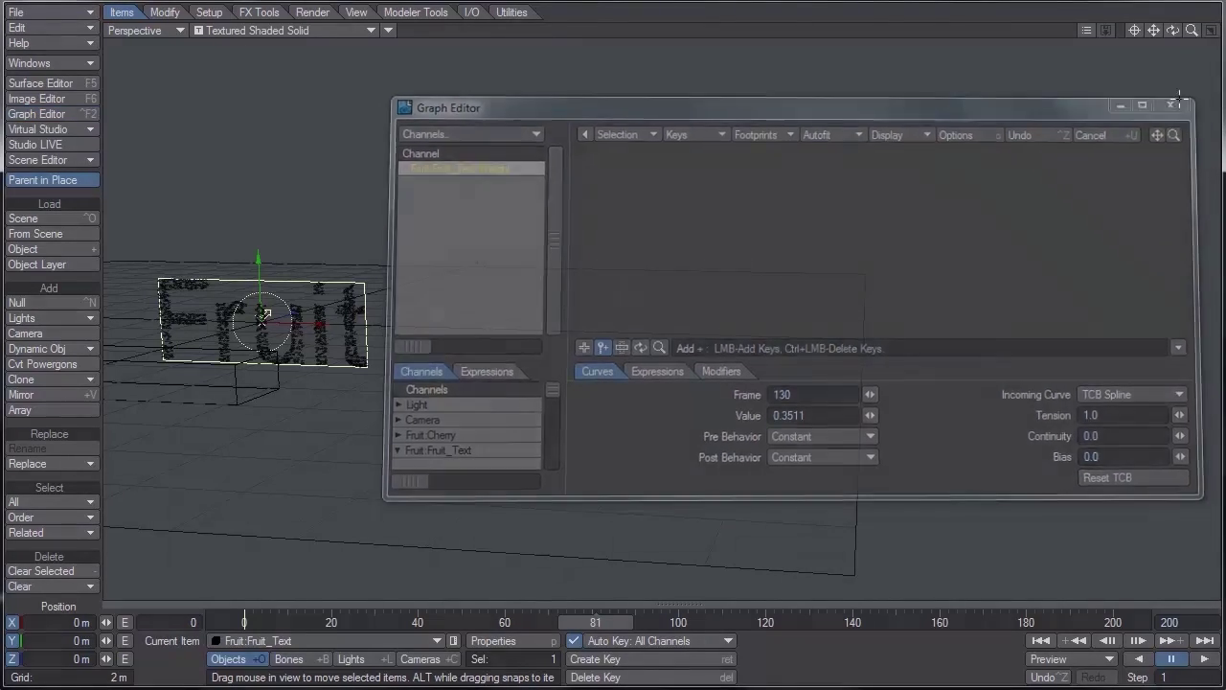
{"action": "left_click", "coordinate": [320, 642]}
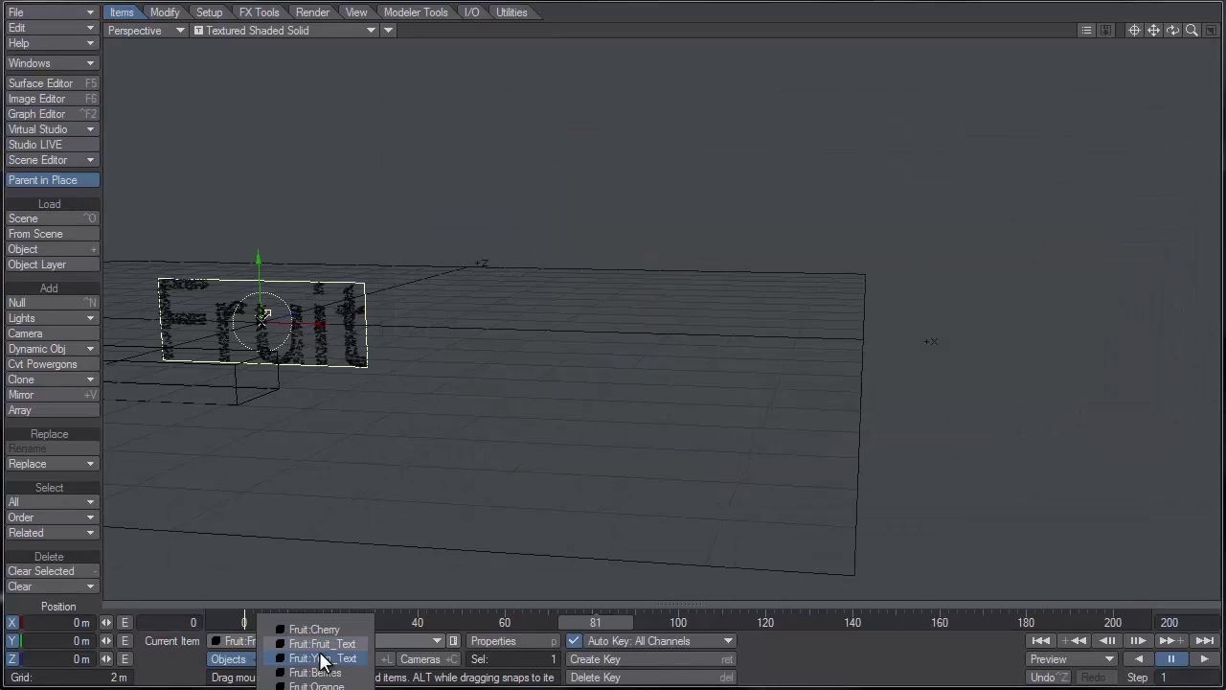
{"action": "left_click", "coordinate": [322, 659]}
{"action": "key", "text": "p"}
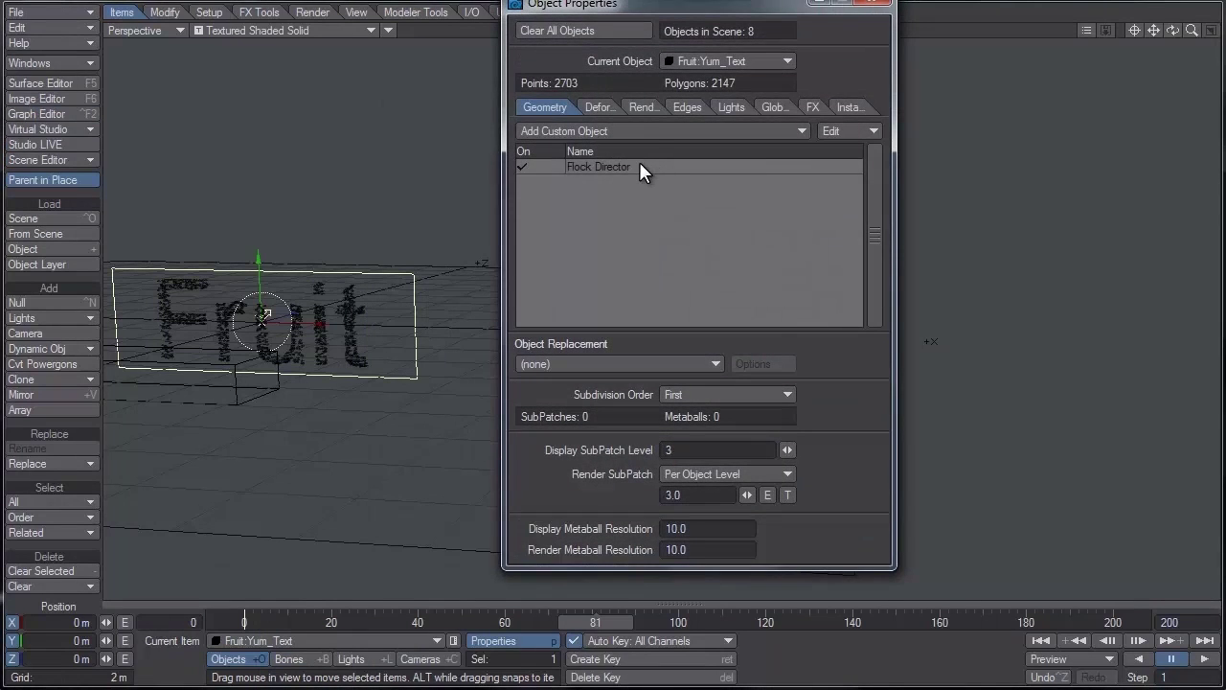
{"action": "double_click", "coordinate": [639, 169]}
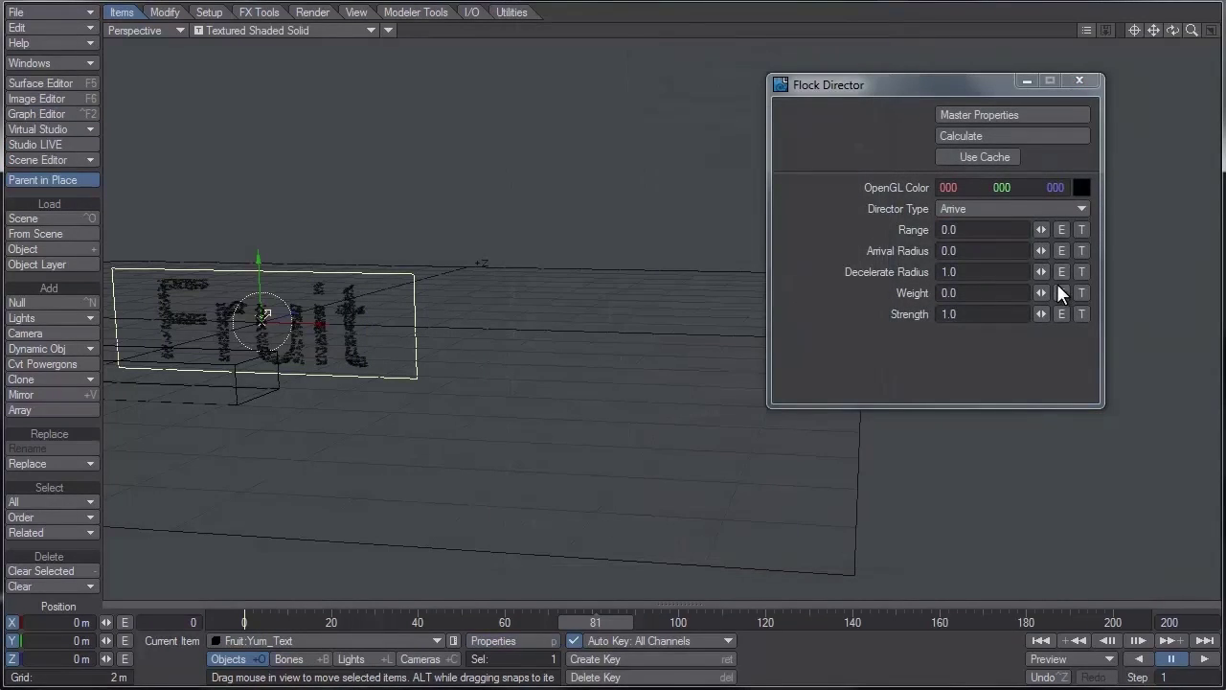
{"action": "left_click", "coordinate": [1061, 292]}
{"action": "right_click", "coordinate": [465, 161]}
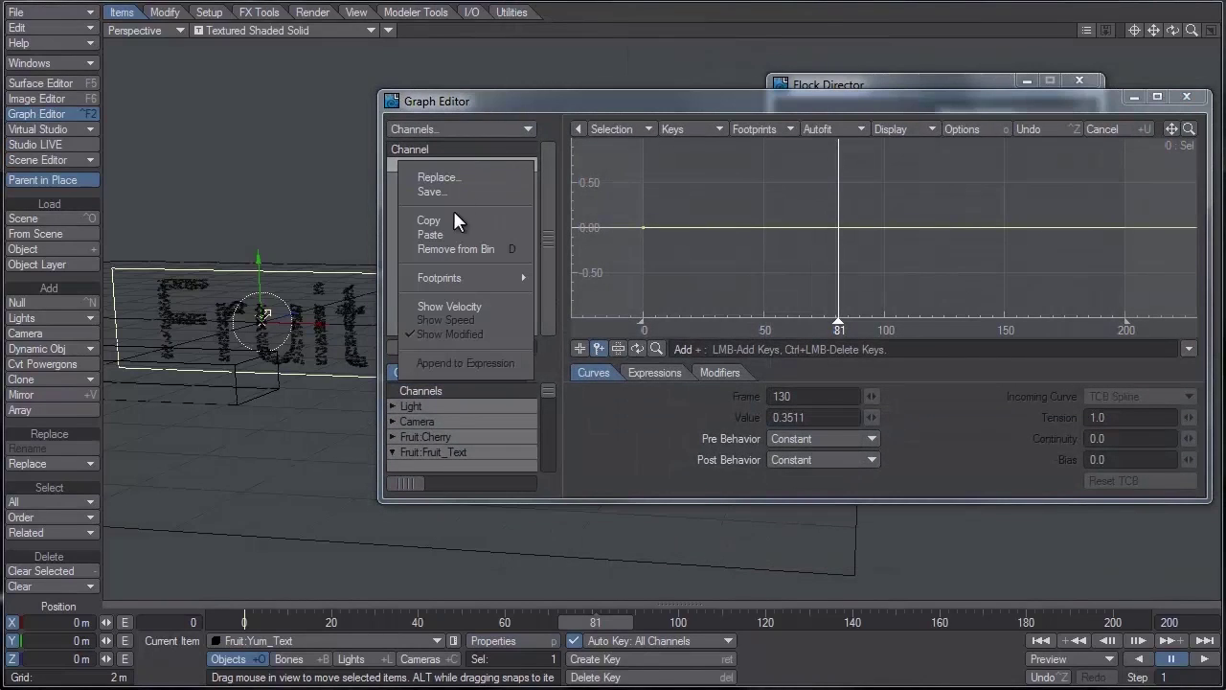
{"action": "left_click", "coordinate": [447, 234]}
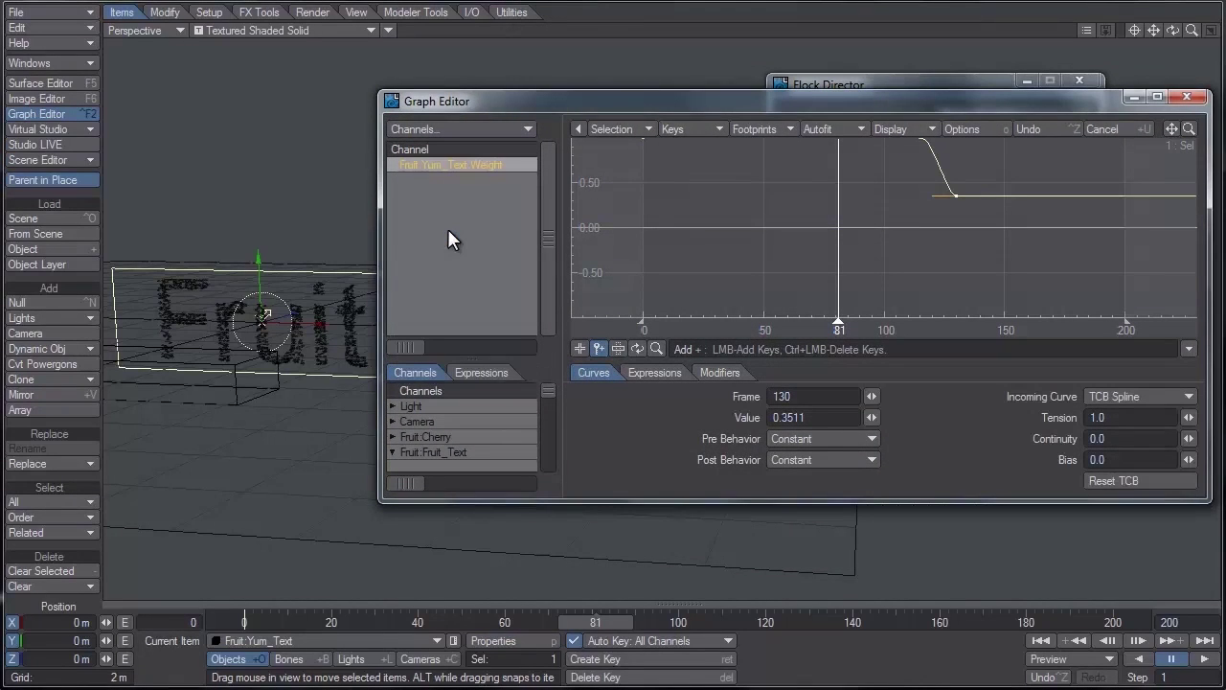
Set Yum_Text's frame-0 and frame-115 keys to 0 and its frame-130 key to 1
{"action": "left_click", "coordinate": [1171, 131]}
{"action": "right_click_drag", "start_coordinate": [628, 179], "coordinate": [766, 245]}
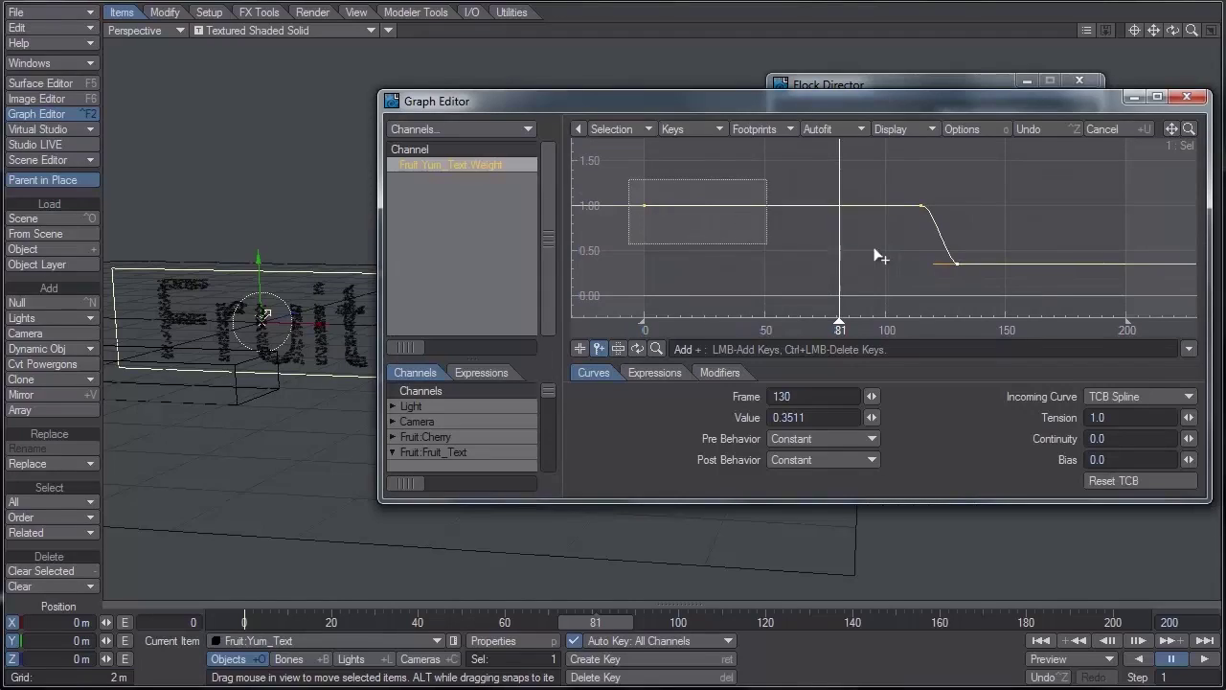
{"action": "right_click_drag", "start_coordinate": [880, 257], "coordinate": [968, 251]}
{"action": "left_click", "coordinate": [715, 417]}
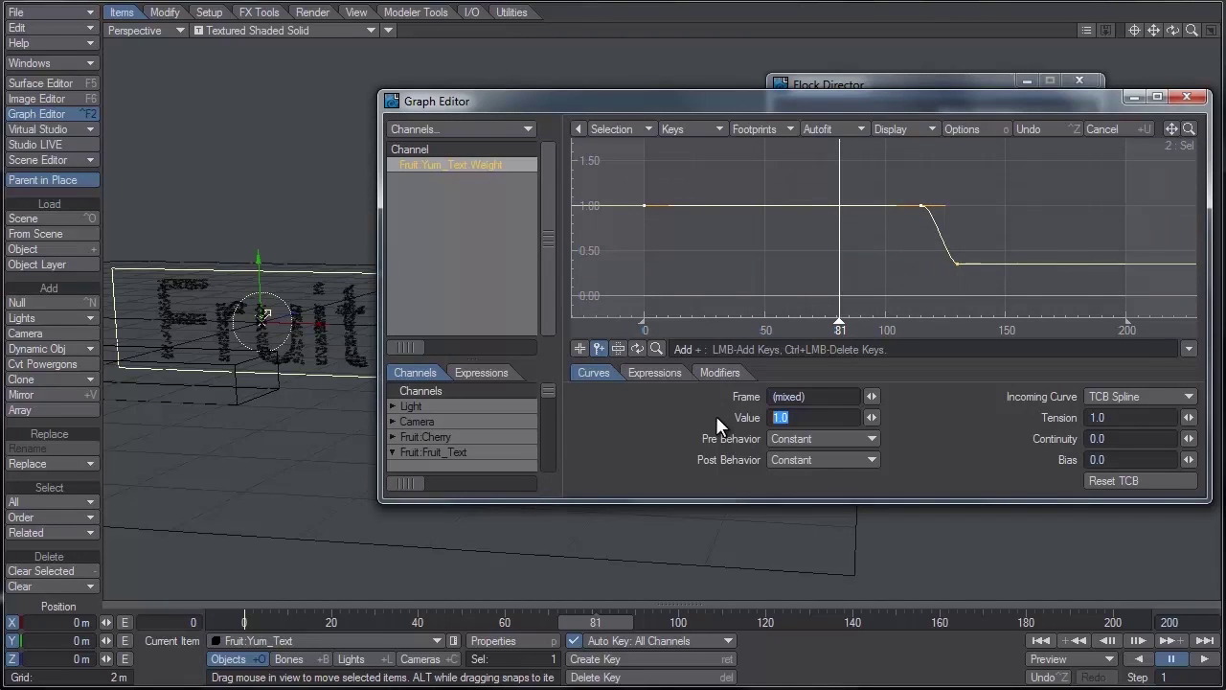
{"action": "type", "text": "0"}
{"action": "key", "text": "Return"}
{"action": "right_click_drag", "start_coordinate": [937, 247], "coordinate": [997, 288]}
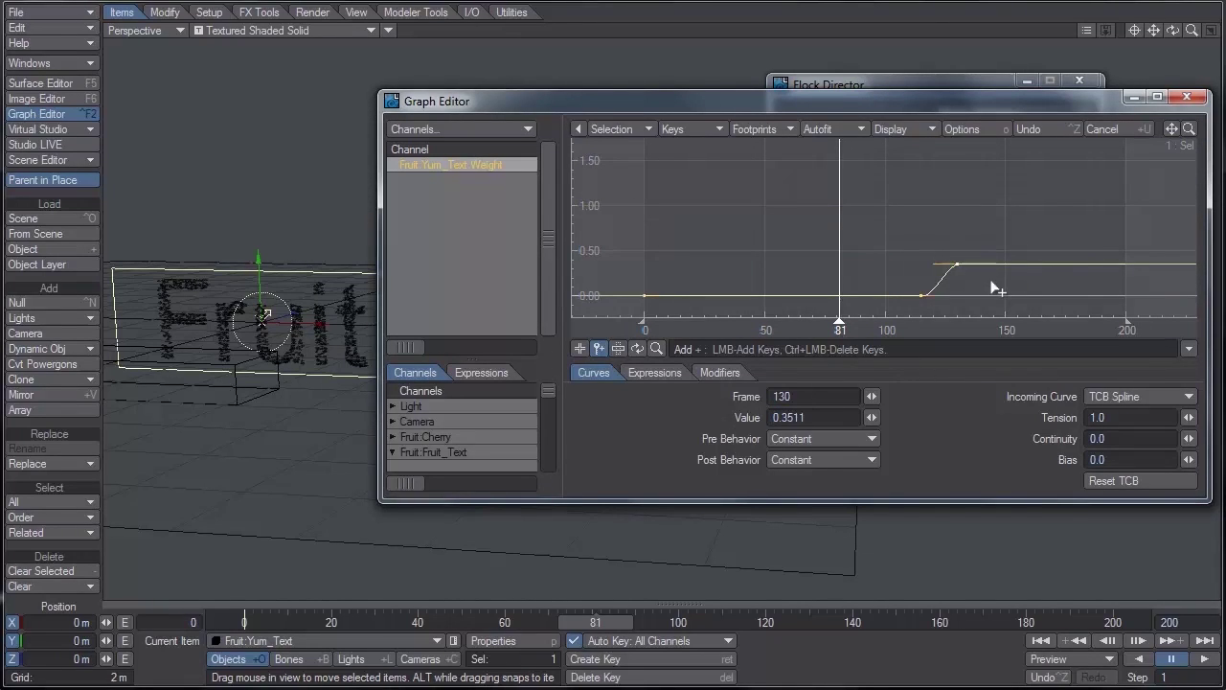
{"action": "left_click", "coordinate": [814, 418]}
{"action": "type", "text": "1"}
{"action": "key", "text": "Return"}
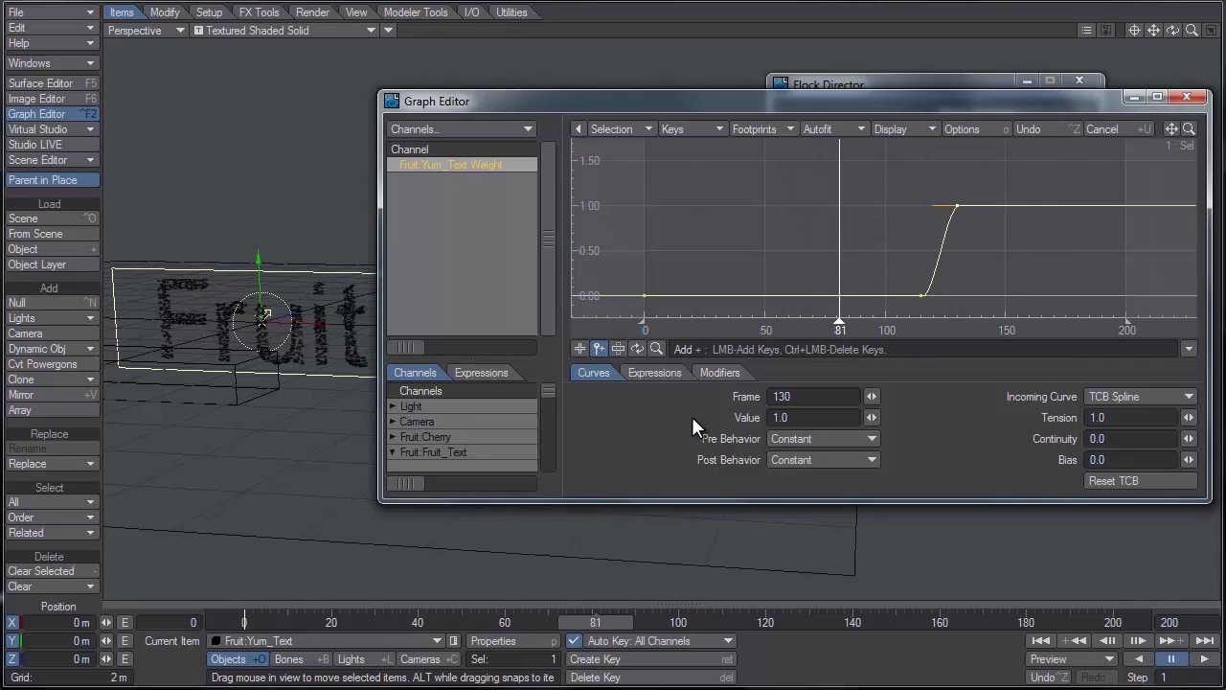
Reopen Fruit_Text's flock Weight curve in the Graph Editor
{"action": "left_click", "coordinate": [1187, 97]}
{"action": "left_click", "coordinate": [369, 640]}
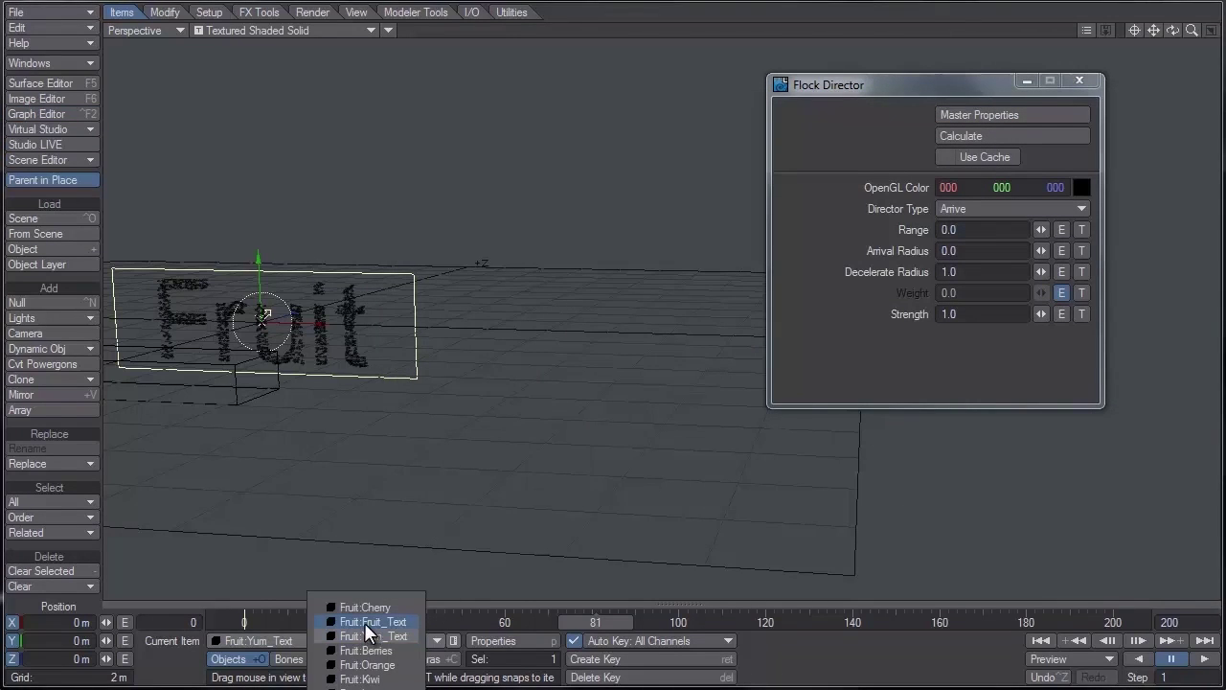
{"action": "left_click", "coordinate": [370, 621]}
{"action": "key", "text": "p"}
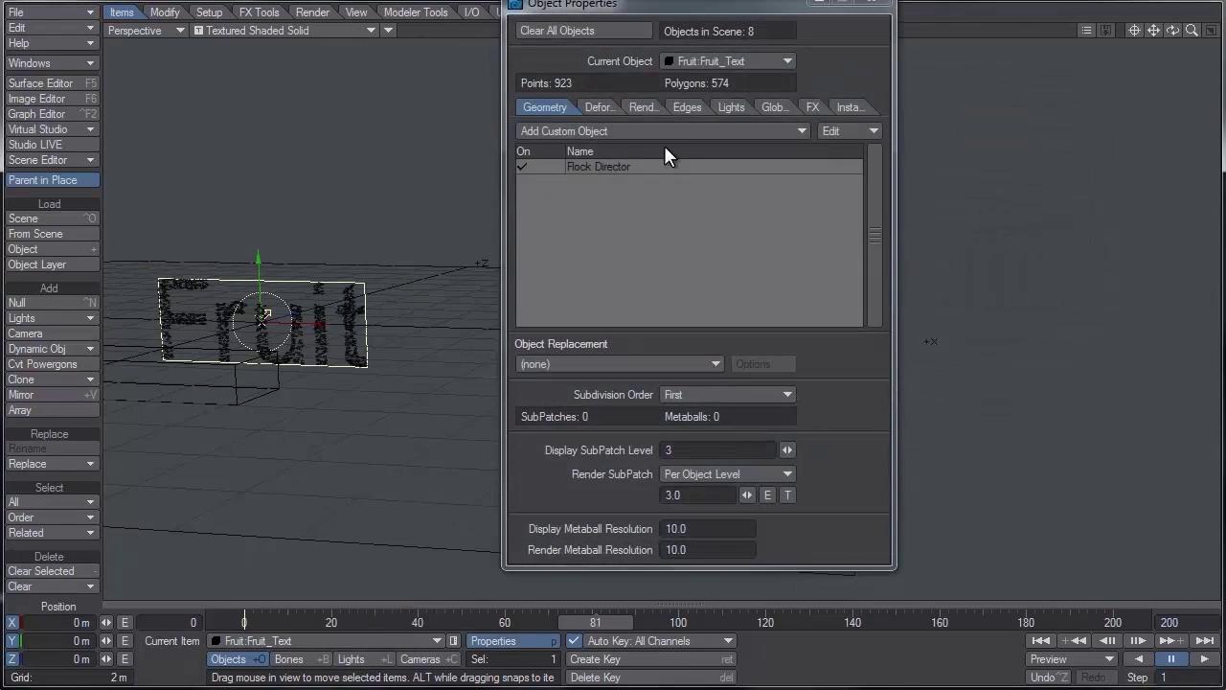
{"action": "double_click", "coordinate": [647, 157]}
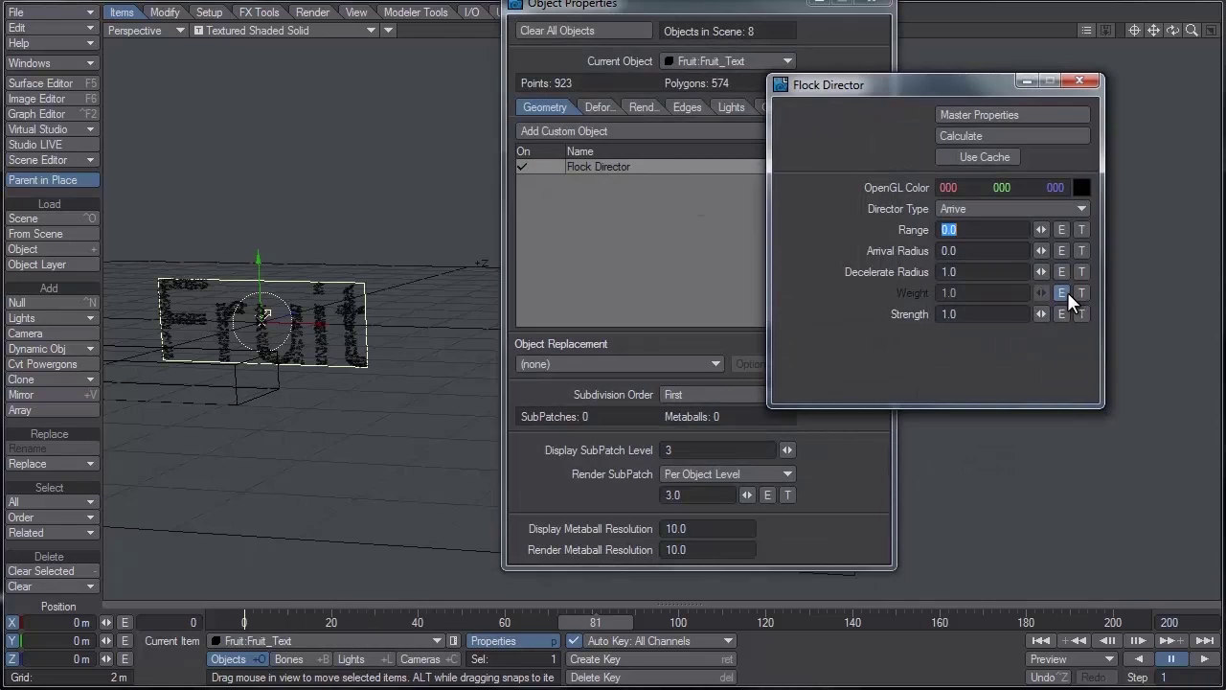
{"action": "left_click", "coordinate": [1061, 292]}
Set Fruit_Text's frame-130 Weight key to 0, then close the Graph Editor and Object Properties
{"action": "right_click_drag", "start_coordinate": [917, 256], "coordinate": [955, 290]}
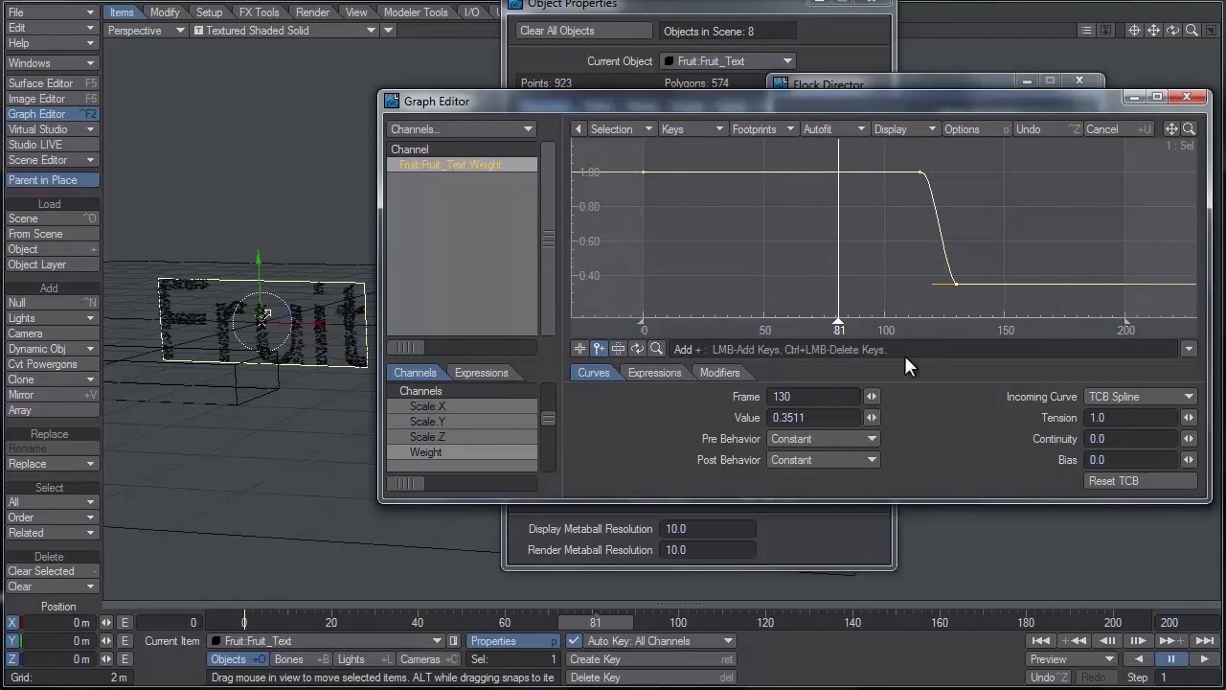
{"action": "left_click", "coordinate": [832, 418]}
{"action": "type", "text": "0"}
{"action": "key", "text": "Return"}
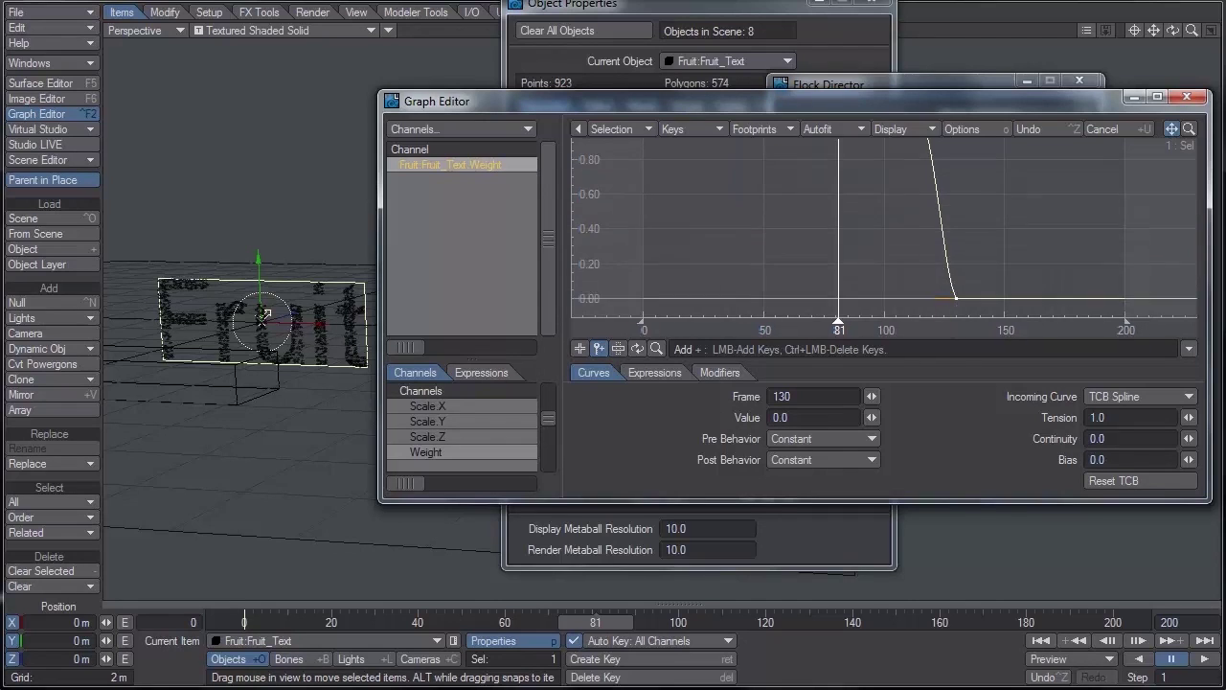
{"action": "left_click_drag", "start_coordinate": [1171, 134], "coordinate": [1171, 209]}
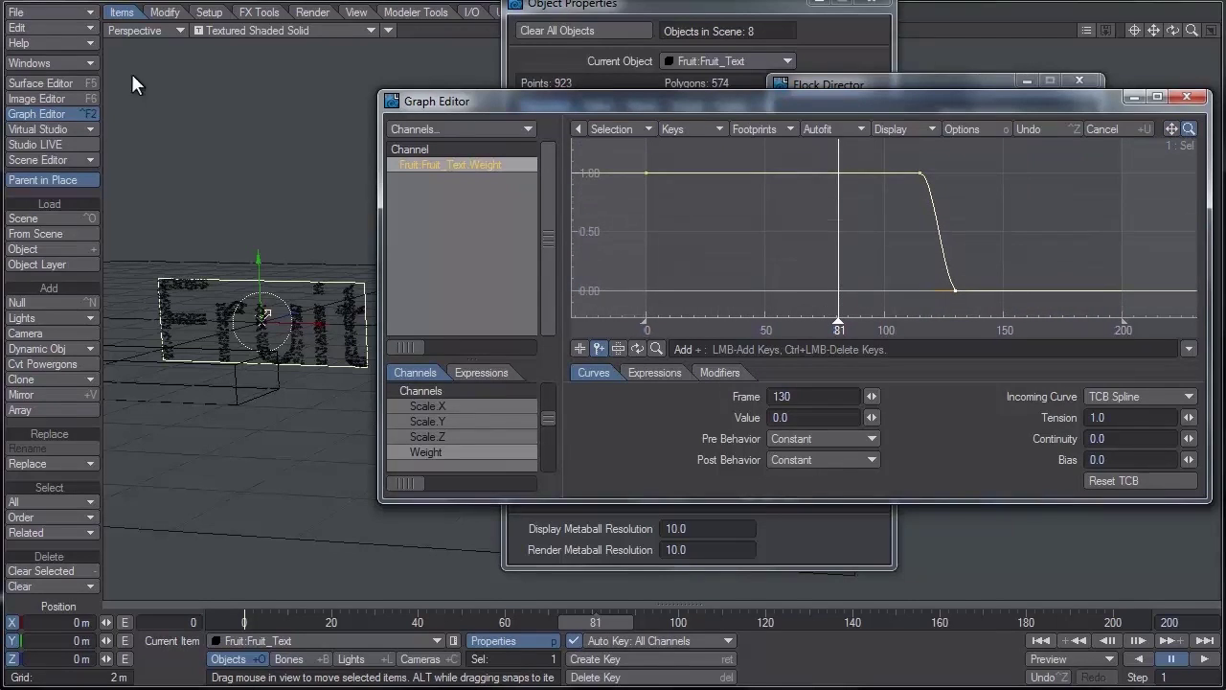
{"action": "left_click", "coordinate": [1187, 96]}
{"action": "left_click", "coordinate": [1080, 81]}
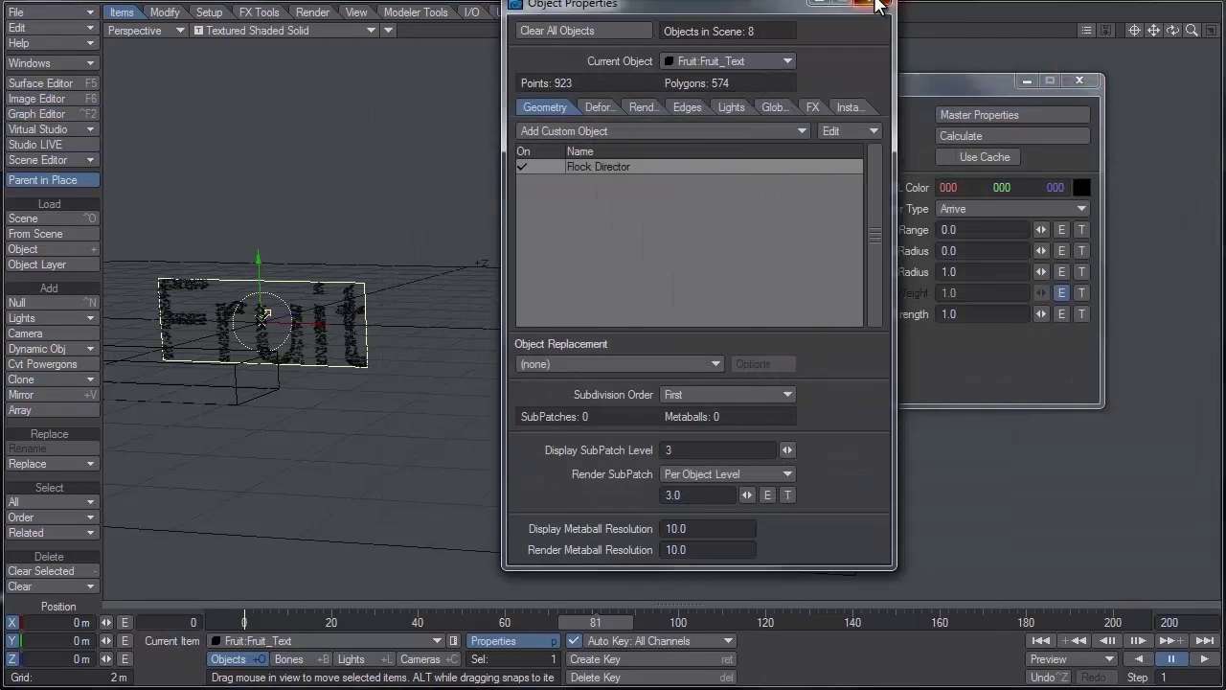
Recalculate the flock and play it back to confirm agents move from 'Fruit' to 'Yum!'
{"action": "left_click_drag", "start_coordinate": [1155, 28], "coordinate": [1192, 43]}
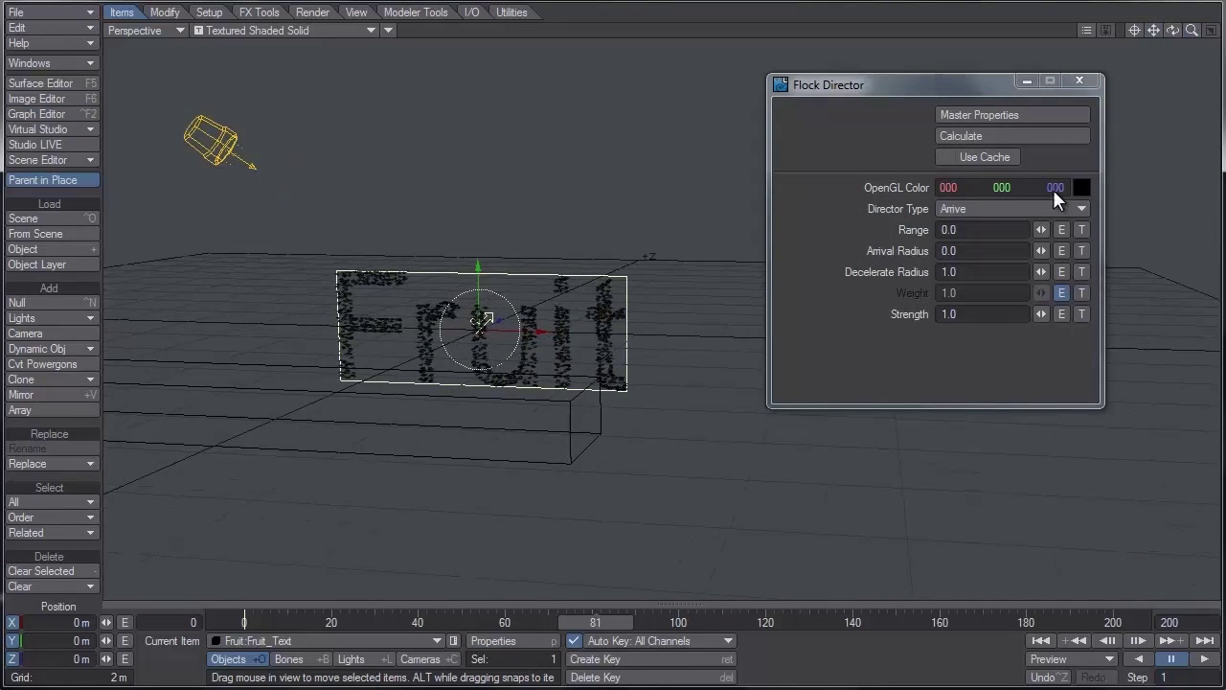
{"action": "left_click", "coordinate": [997, 135]}
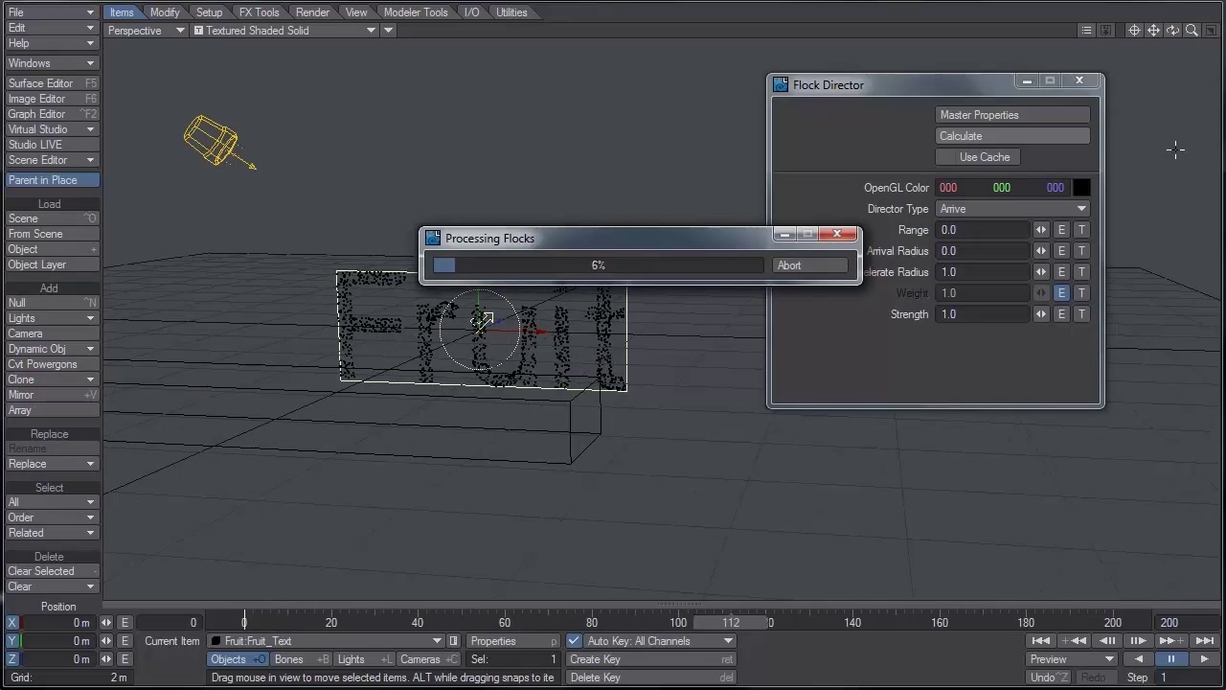
{"action": "left_click", "coordinate": [1196, 659]}
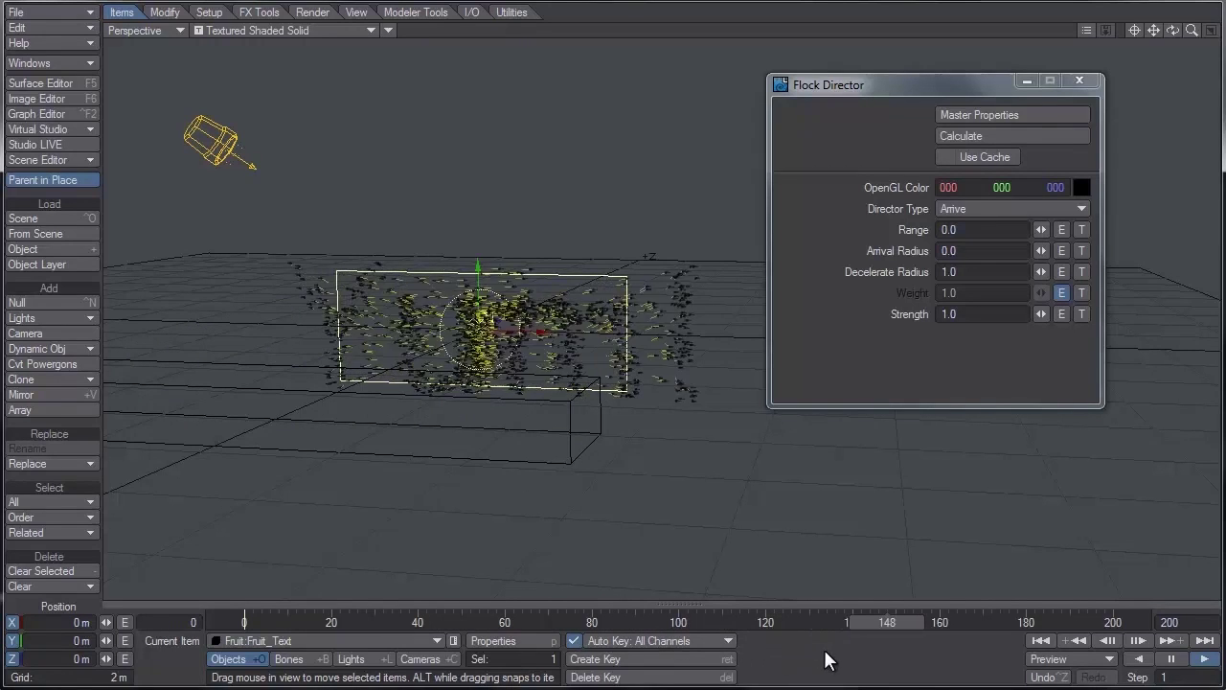
{"action": "left_click_drag", "start_coordinate": [1054, 625], "coordinate": [1000, 622]}
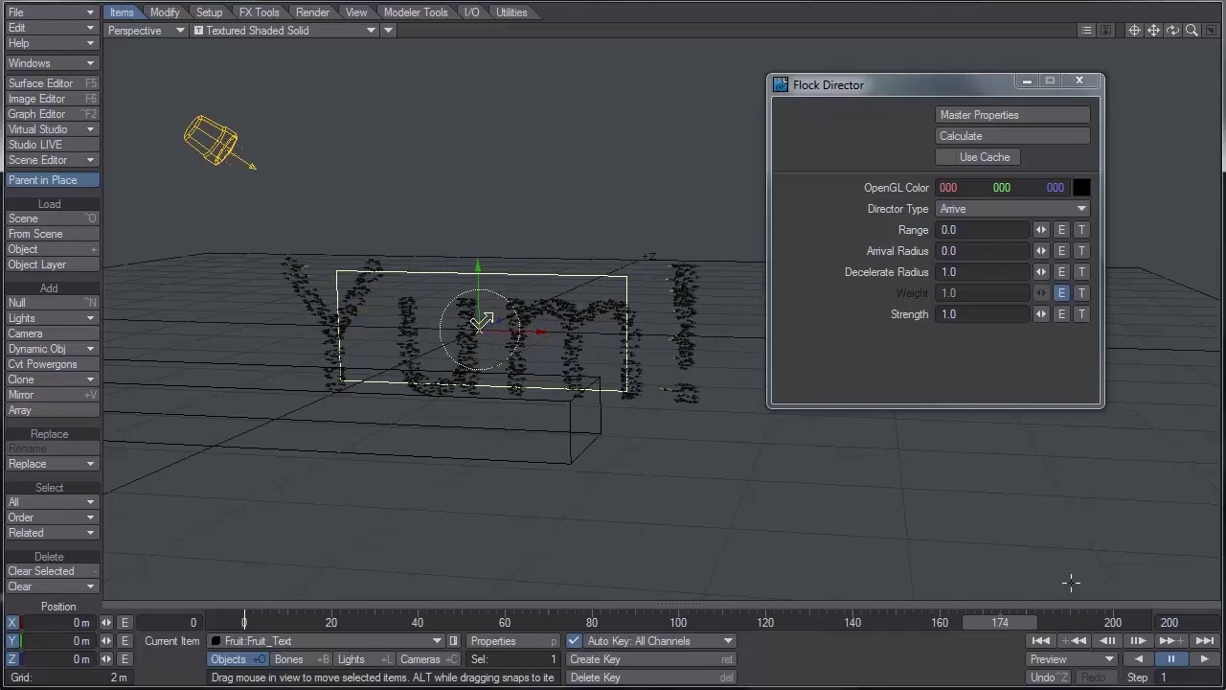
{"action": "left_click", "coordinate": [1080, 81]}
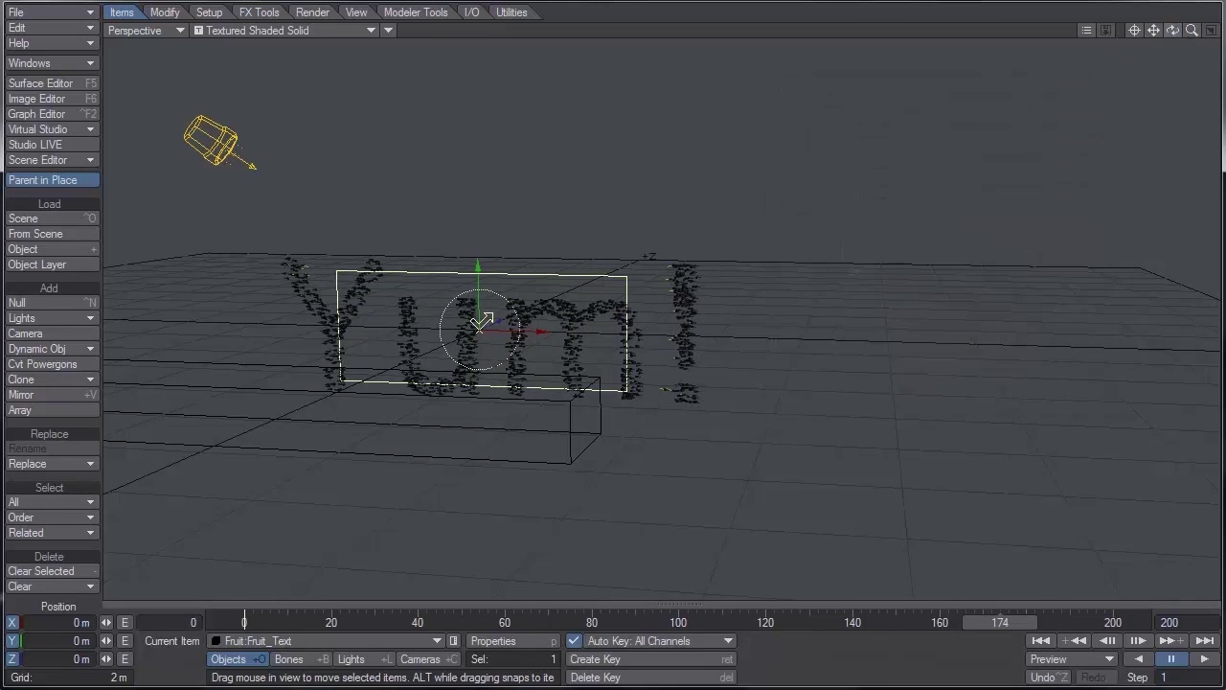
{"action": "mouse_move", "coordinate": [1173, 30]}
{"action": "left_mouse_down"}
{"action": "mouse_move", "coordinate": [1157, 36]}
{"action": "mouse_move", "coordinate": [1190, 32]}
{"action": "left_mouse_up"}
{"action": "left_click", "coordinate": [399, 364]}
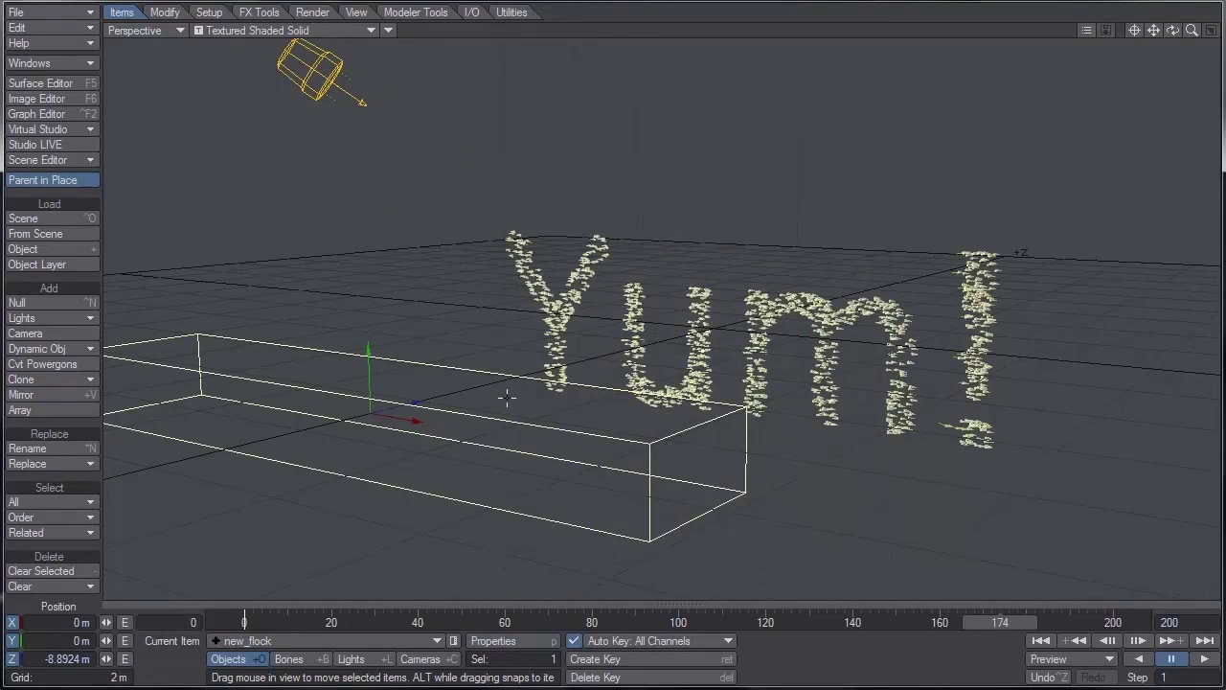
Add an Instance Generator to new_flock and go to frame 101 where the flock spells Fruit
{"action": "key", "text": "p"}
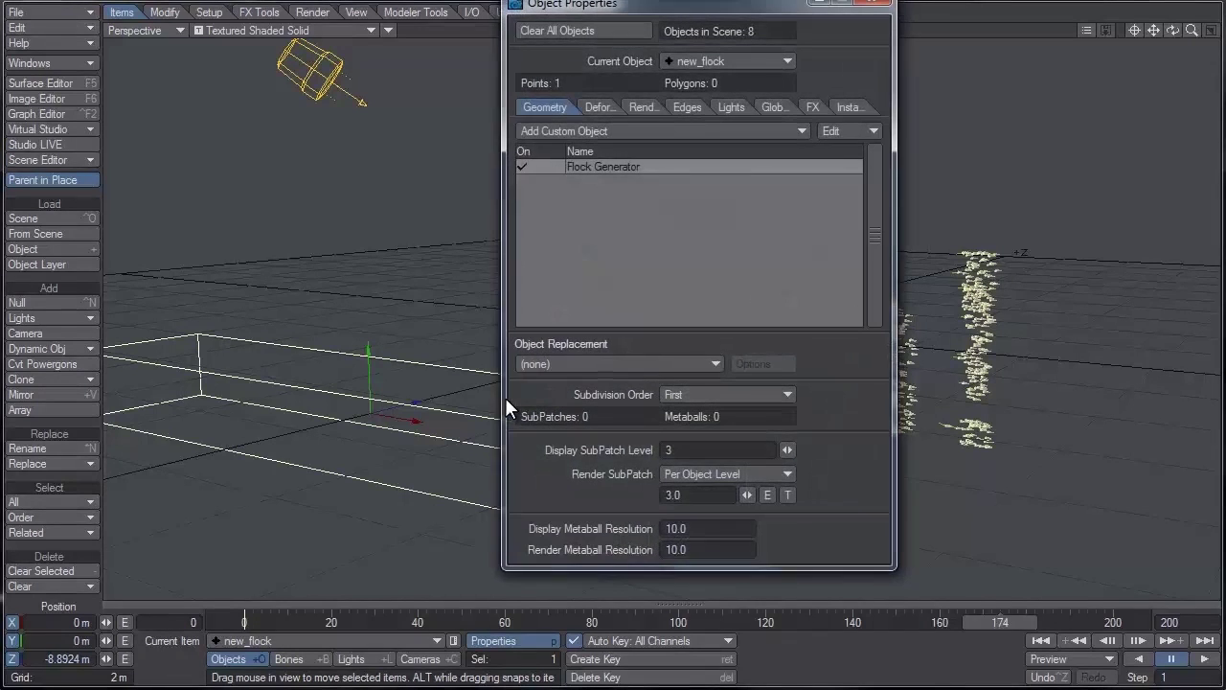
{"action": "left_click", "coordinate": [847, 106]}
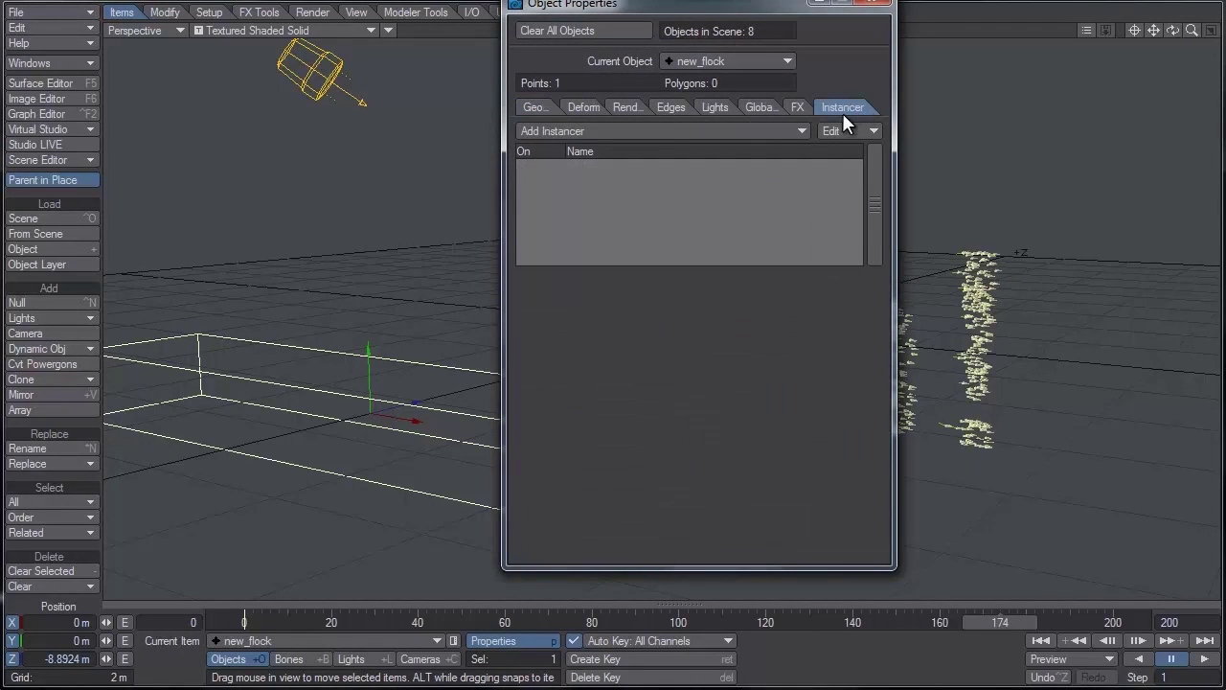
{"action": "left_click", "coordinate": [670, 131]}
{"action": "left_click", "coordinate": [670, 126]}
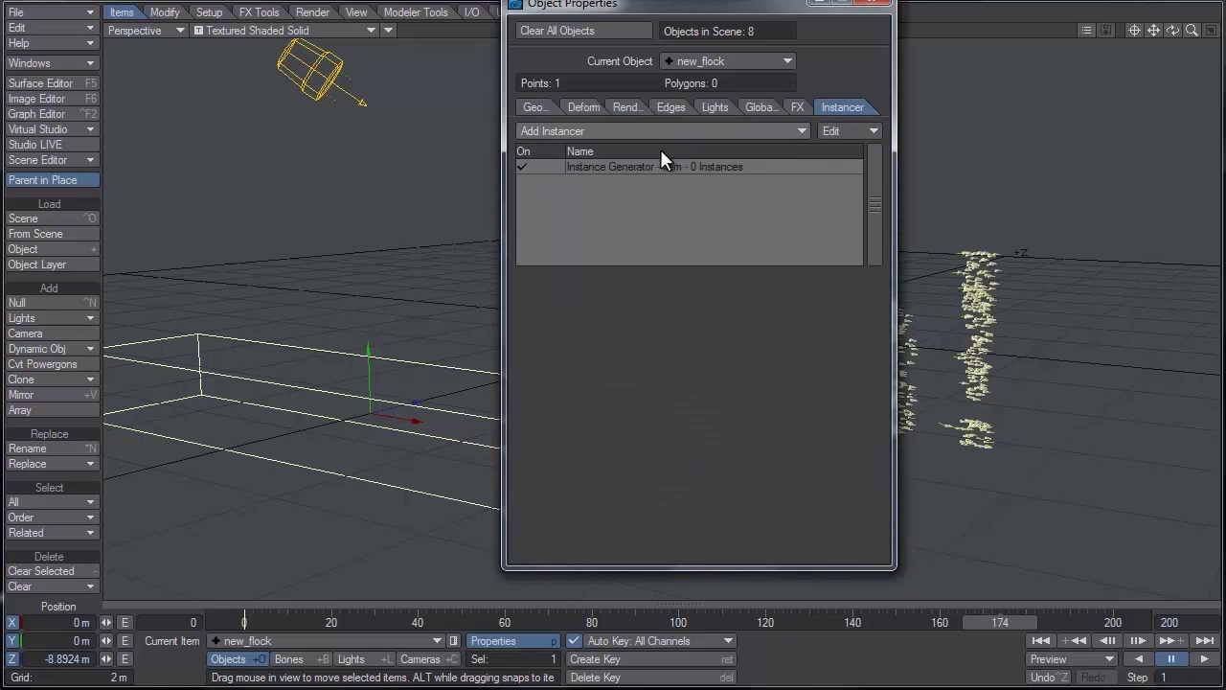
{"action": "double_click", "coordinate": [655, 163]}
{"action": "left_click", "coordinate": [883, 2]}
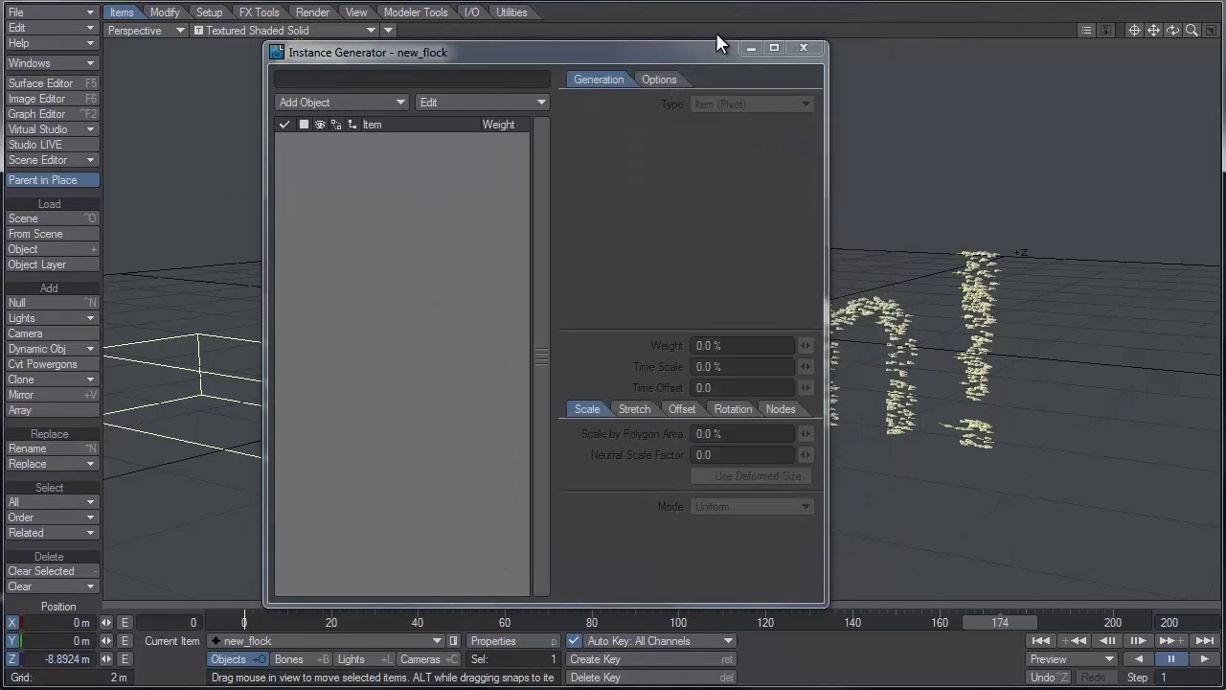
{"action": "left_click_drag", "start_coordinate": [627, 56], "coordinate": [982, 49]}
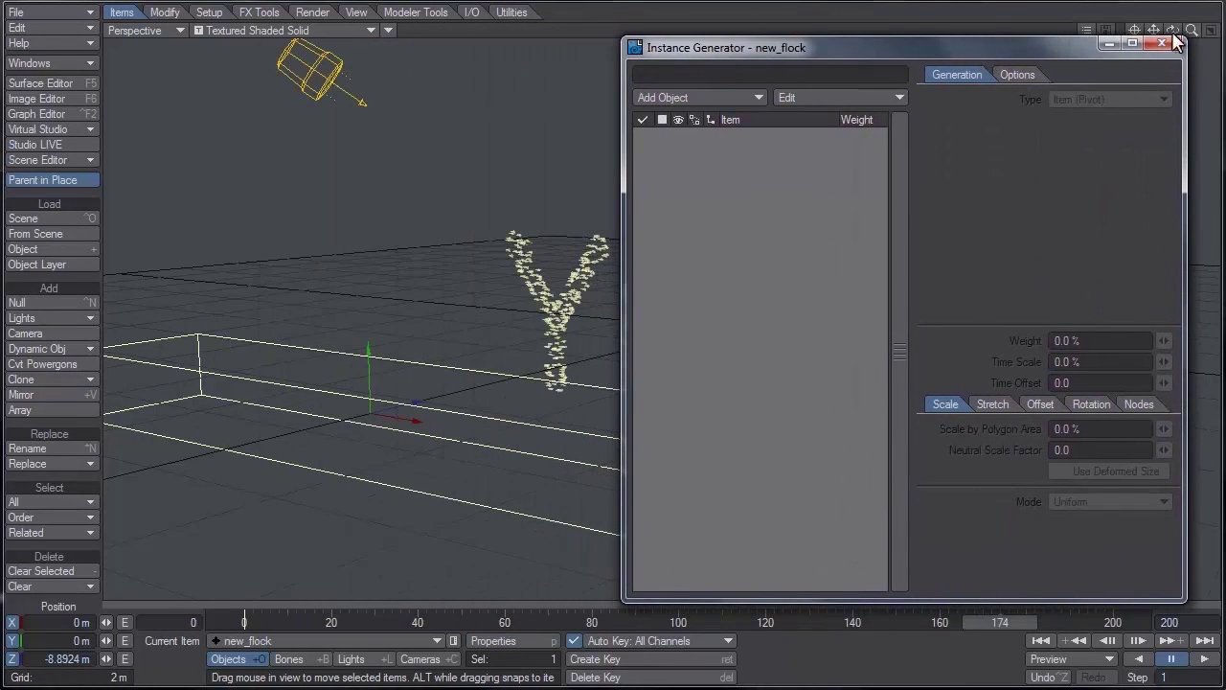
{"action": "left_click_drag", "start_coordinate": [1154, 29], "coordinate": [640, 587]}
{"action": "left_click_drag", "start_coordinate": [598, 623], "coordinate": [682, 623]}
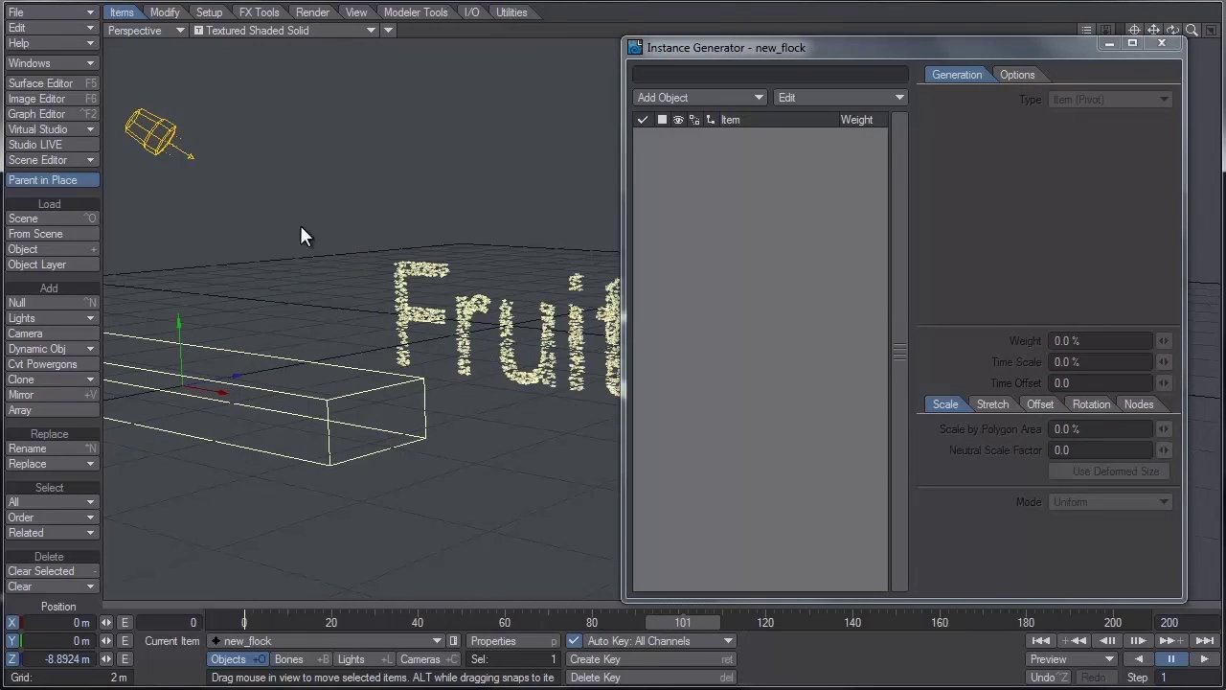
Add Cherry, Berries, Orange, Kiwi and Lemon as instanced objects
{"action": "left_click", "coordinate": [729, 97]}
{"action": "left_click", "coordinate": [731, 99]}
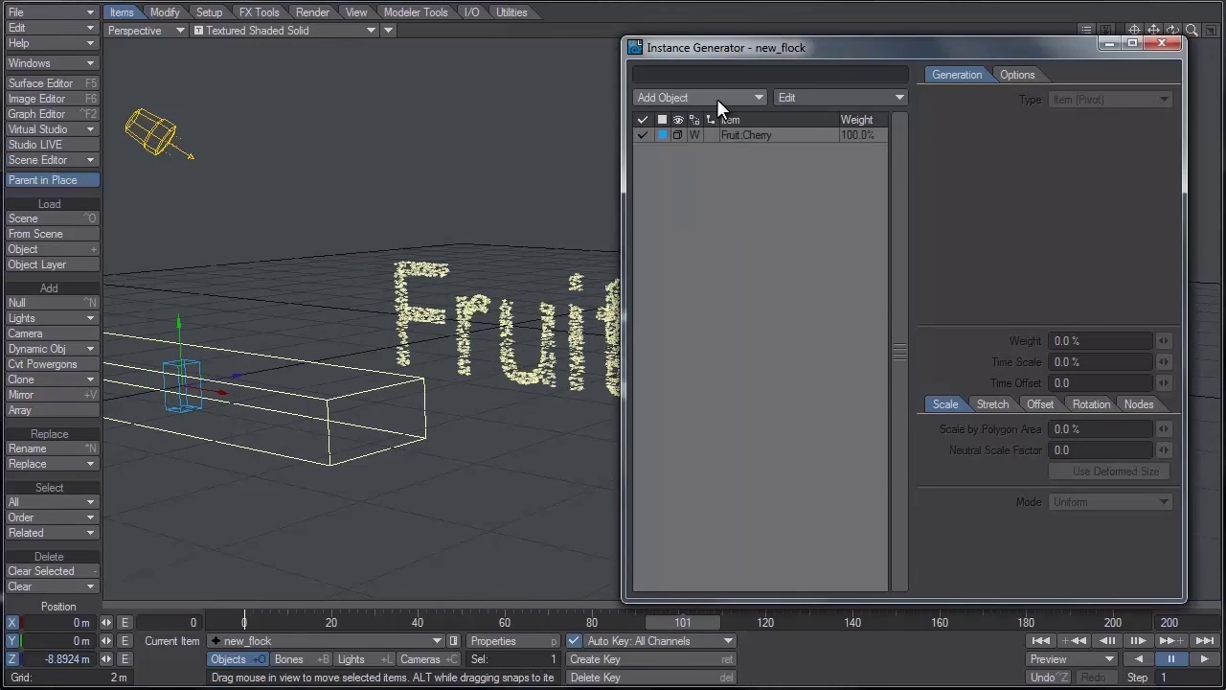
{"action": "left_click", "coordinate": [717, 98]}
{"action": "left_click", "coordinate": [702, 144]}
{"action": "left_click", "coordinate": [713, 98]}
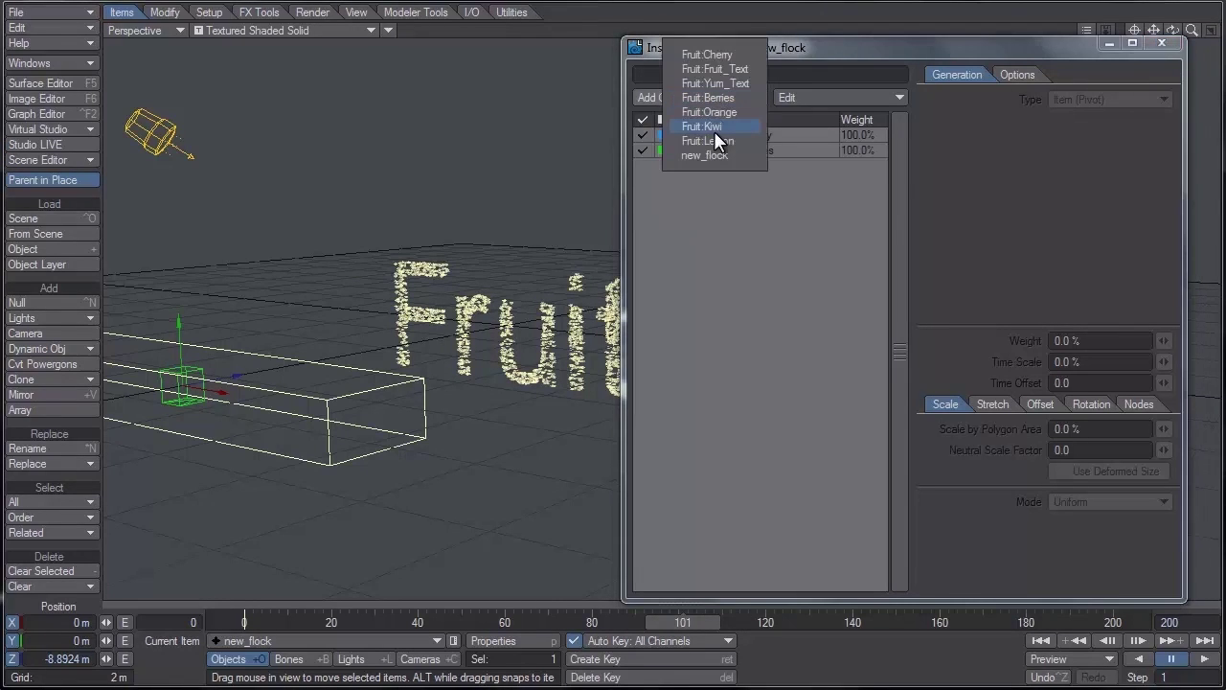
{"action": "left_click", "coordinate": [714, 103]}
{"action": "left_click", "coordinate": [716, 98]}
{"action": "left_click", "coordinate": [712, 118]}
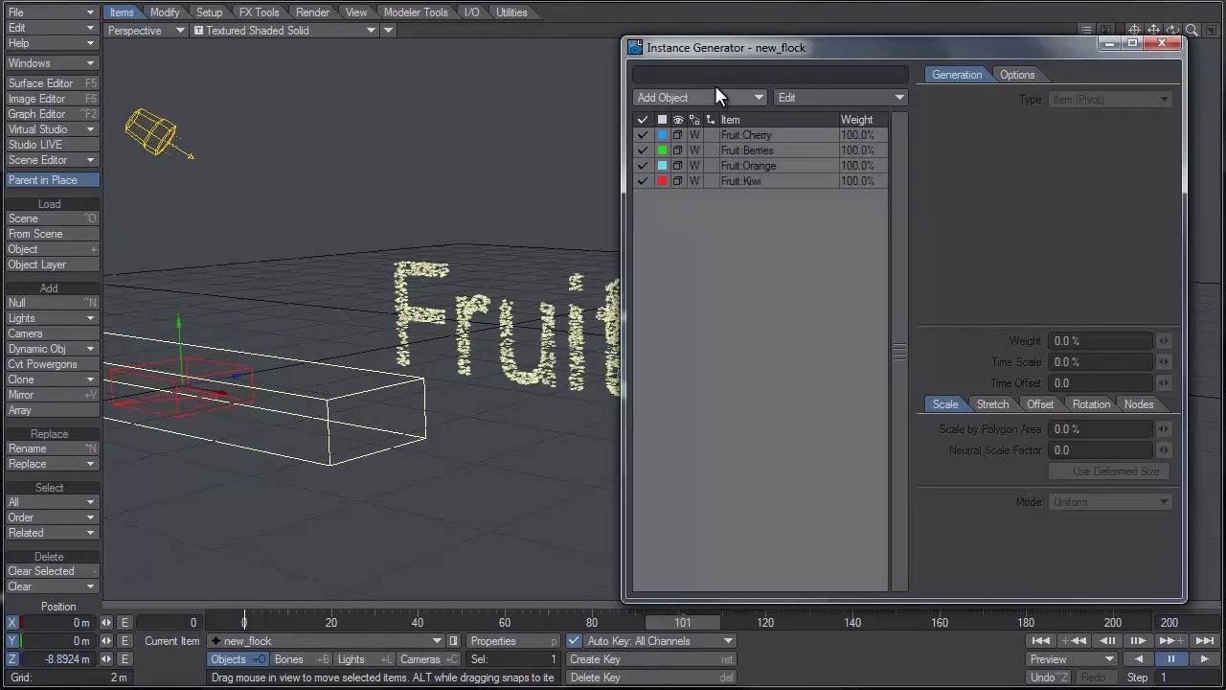
{"action": "left_click", "coordinate": [715, 97]}
{"action": "left_click", "coordinate": [715, 114]}
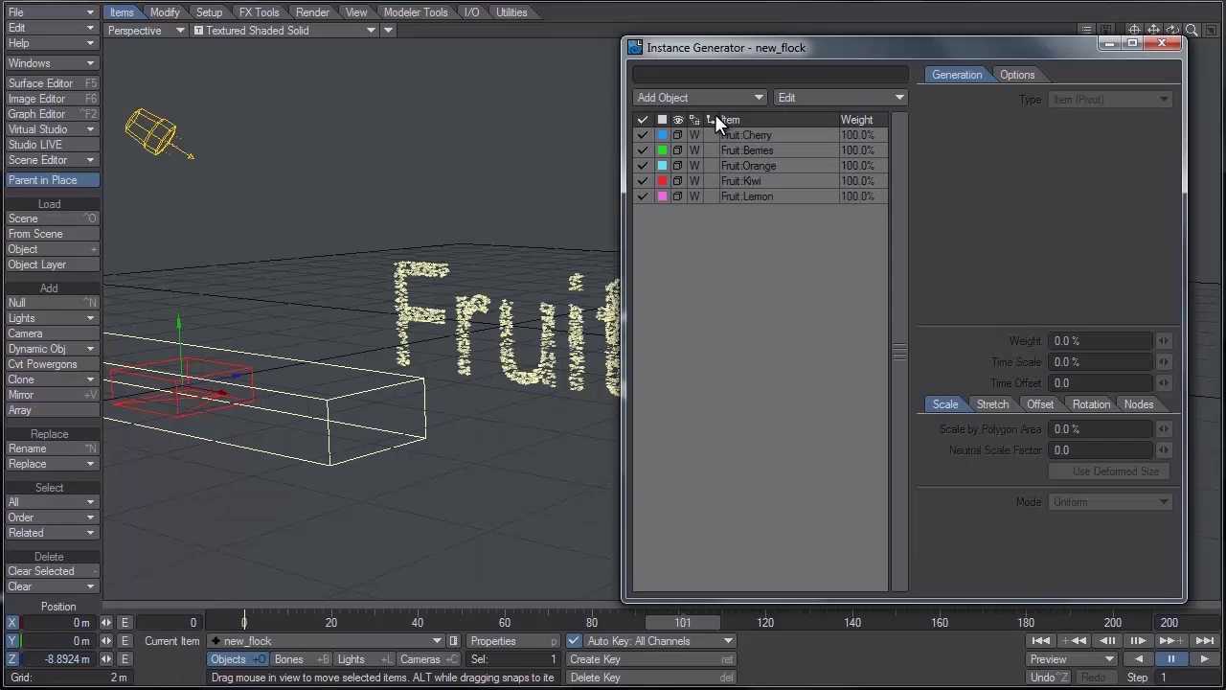
{"action": "left_click", "coordinate": [750, 135]}
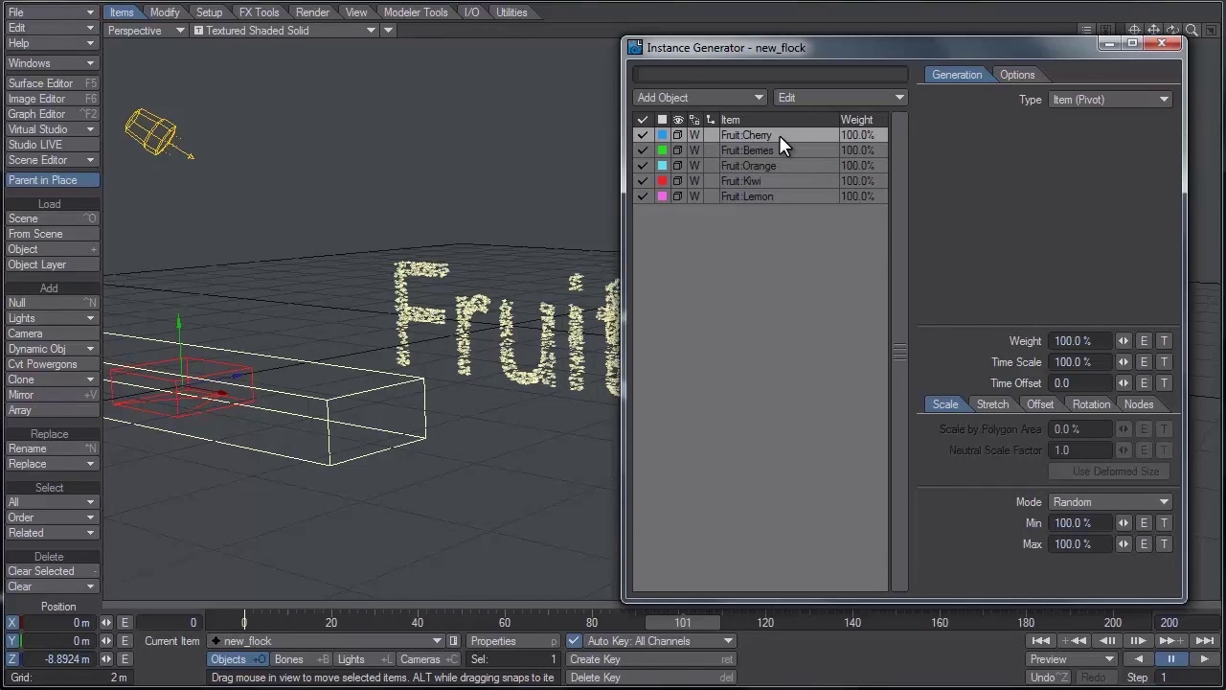
Set the instance weights for Cherry to 20%, Berries to 50% and Orange to 0.8%
{"action": "left_click", "coordinate": [1102, 342]}
{"action": "type", "text": "20"}
{"action": "key", "text": "Return"}
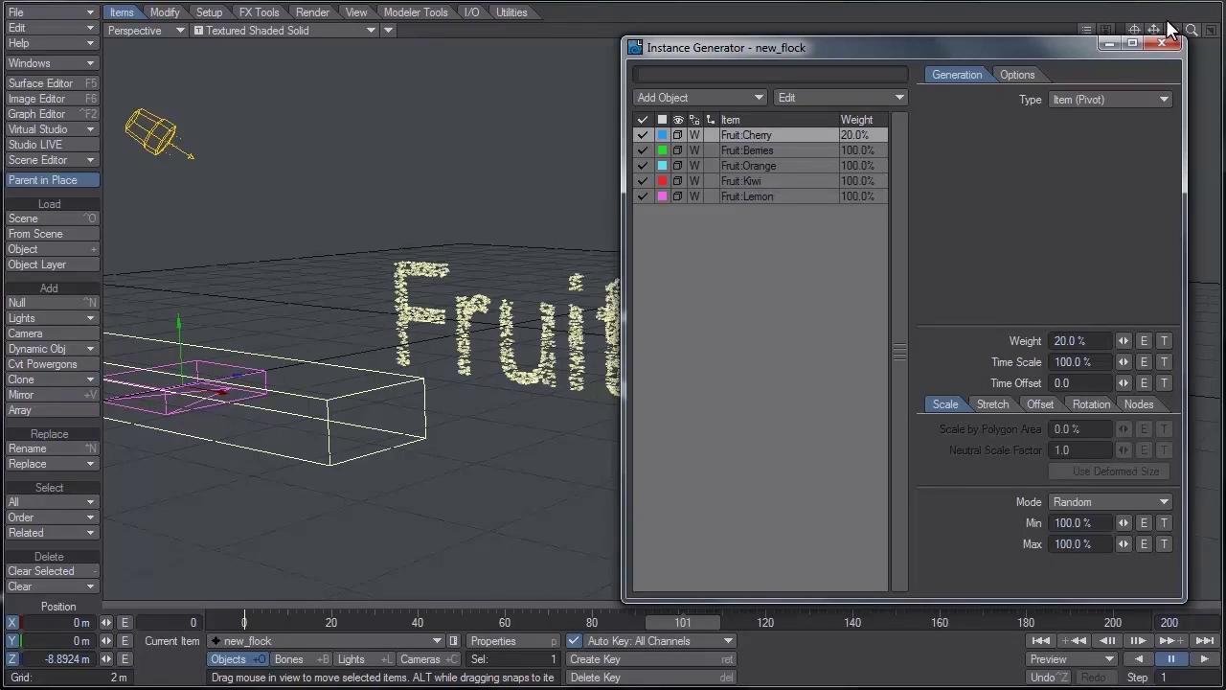
{"action": "left_click_drag", "start_coordinate": [1173, 30], "coordinate": [1148, 25]}
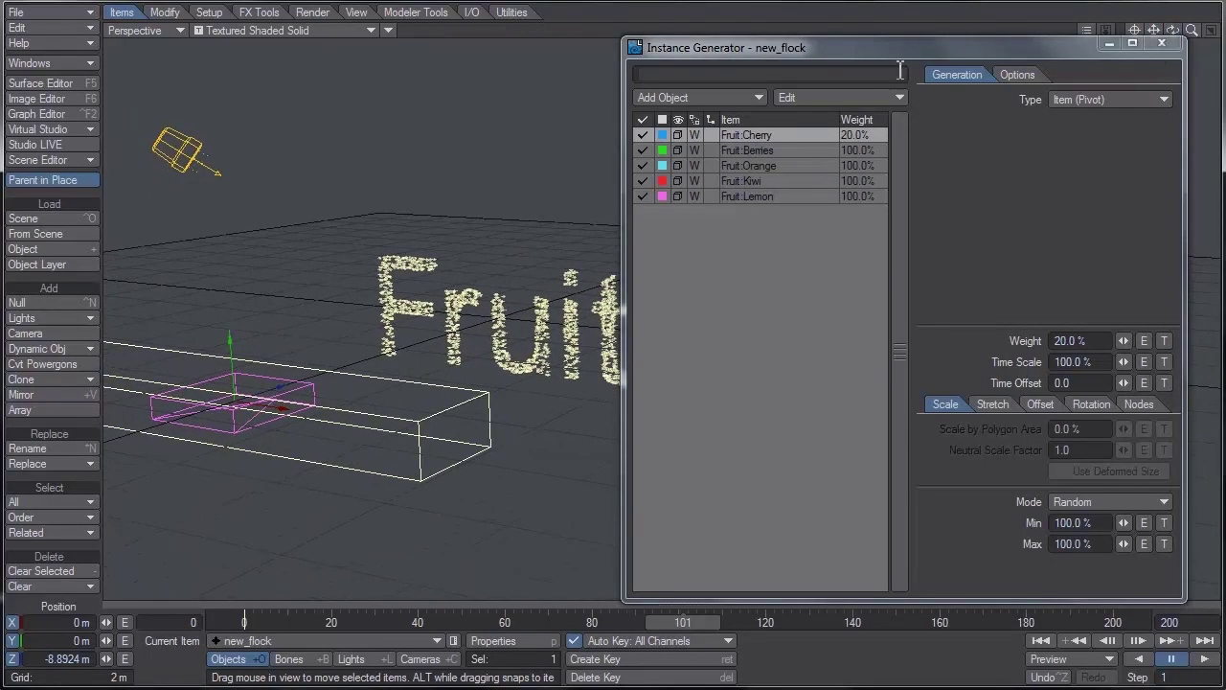
{"action": "left_click", "coordinate": [781, 152]}
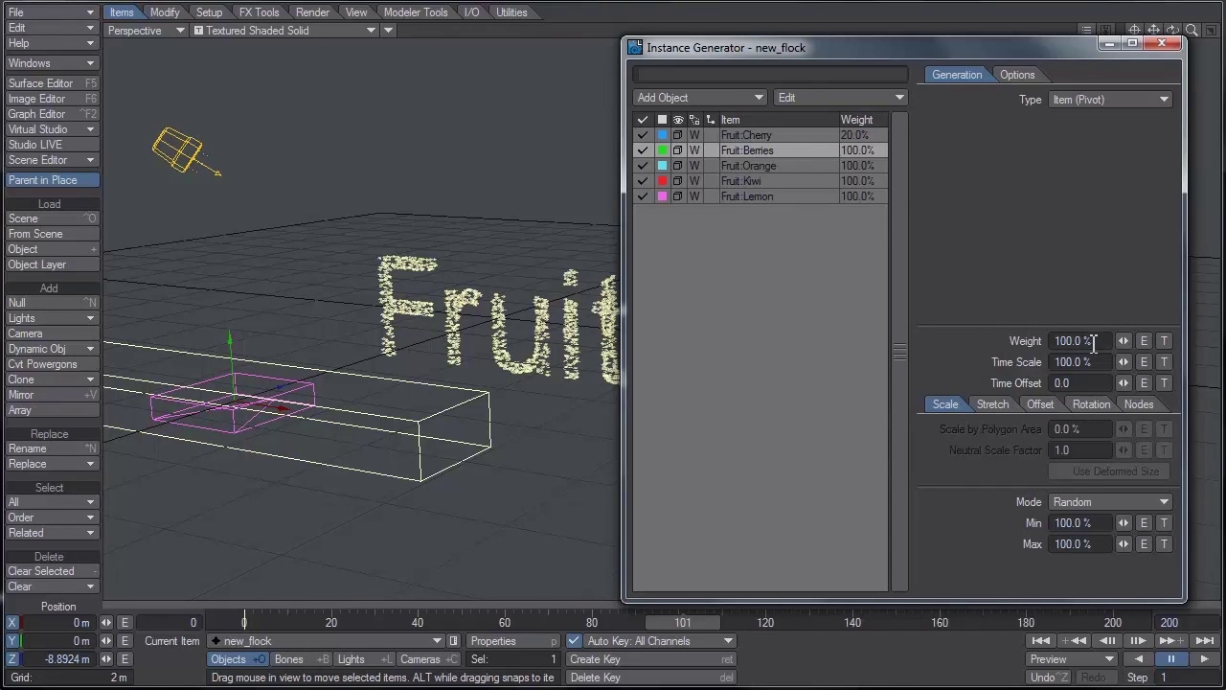
{"action": "left_click_drag", "start_coordinate": [1093, 341], "coordinate": [1006, 340]}
{"action": "type", "text": "50"}
{"action": "key", "text": "Return"}
{"action": "left_click", "coordinate": [786, 166]}
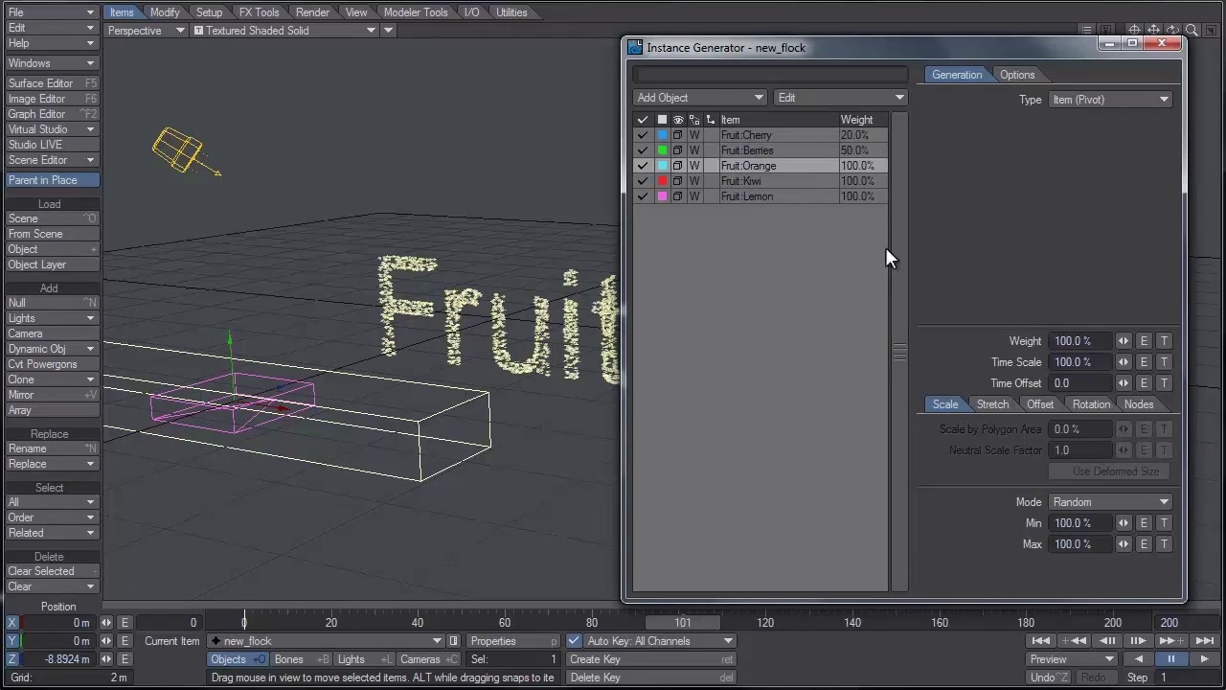
{"action": "left_click_drag", "start_coordinate": [1107, 341], "coordinate": [992, 345]}
{"action": "type", "text": "0.8"}
{"action": "key", "text": "Return"}
Set the Kiwi and Lemon instance weights to 2% each
{"action": "left_click", "coordinate": [775, 177]}
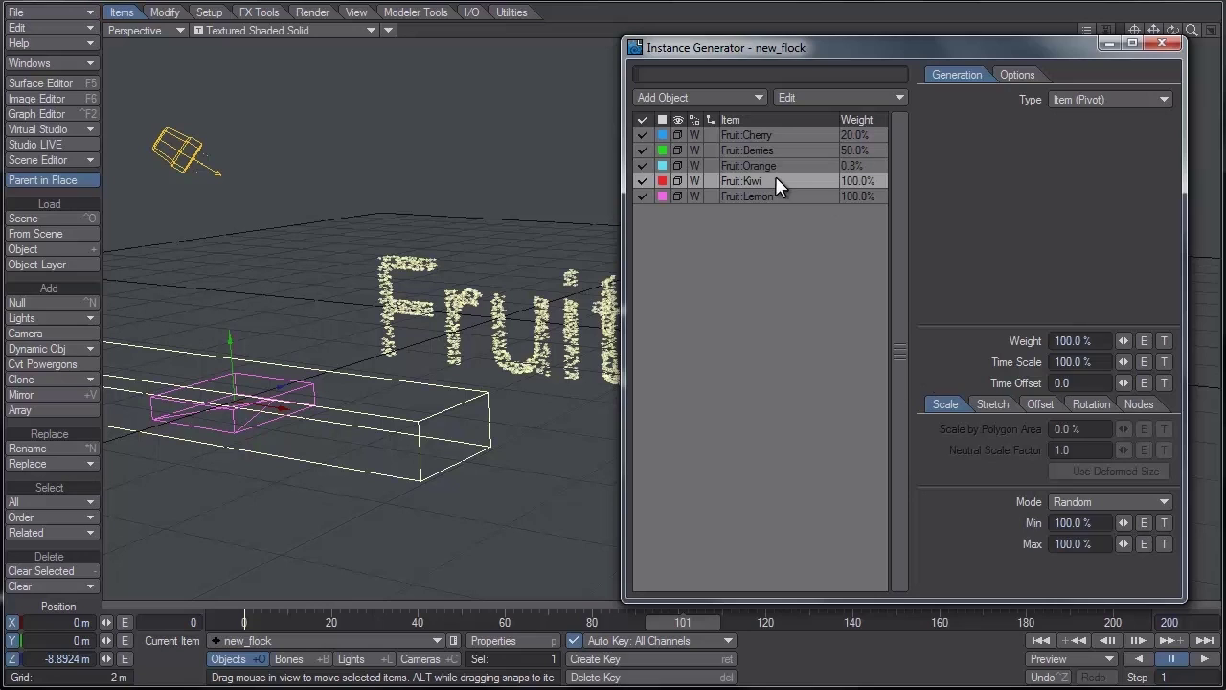
{"action": "left_click", "coordinate": [1104, 340]}
{"action": "type", "text": "2"}
{"action": "key", "text": "Return"}
{"action": "left_click", "coordinate": [789, 197]}
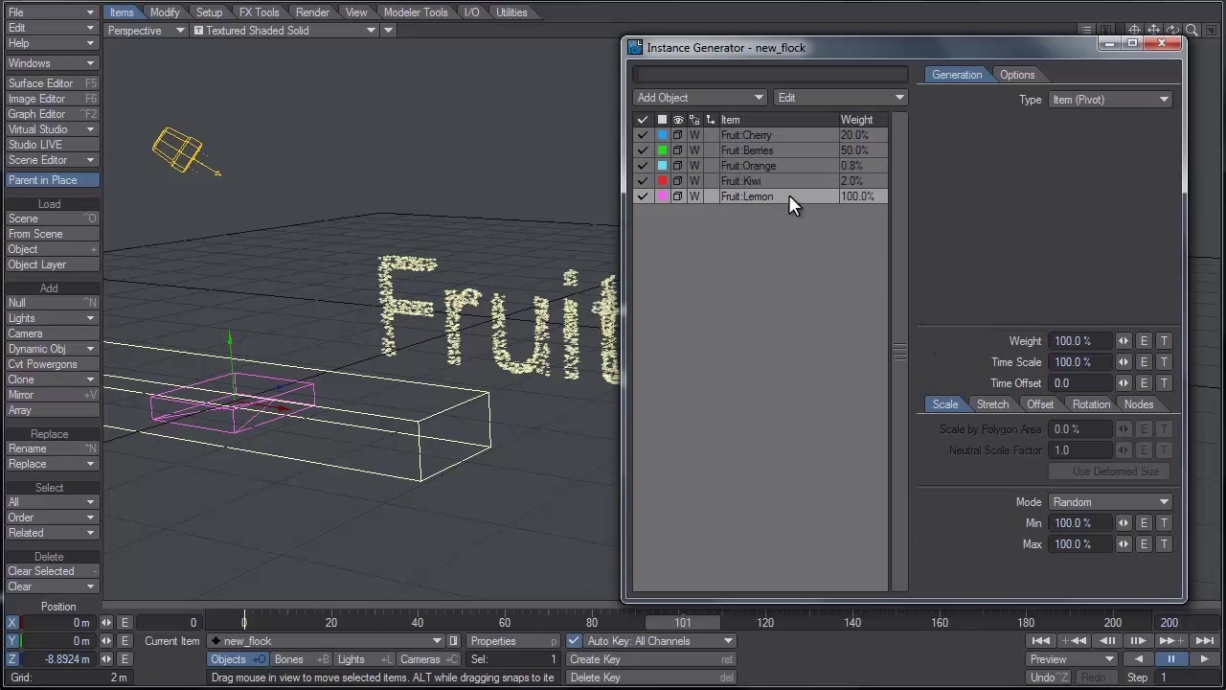
{"action": "left_click", "coordinate": [1108, 339]}
{"action": "type", "text": "2"}
{"action": "key", "text": "Return"}
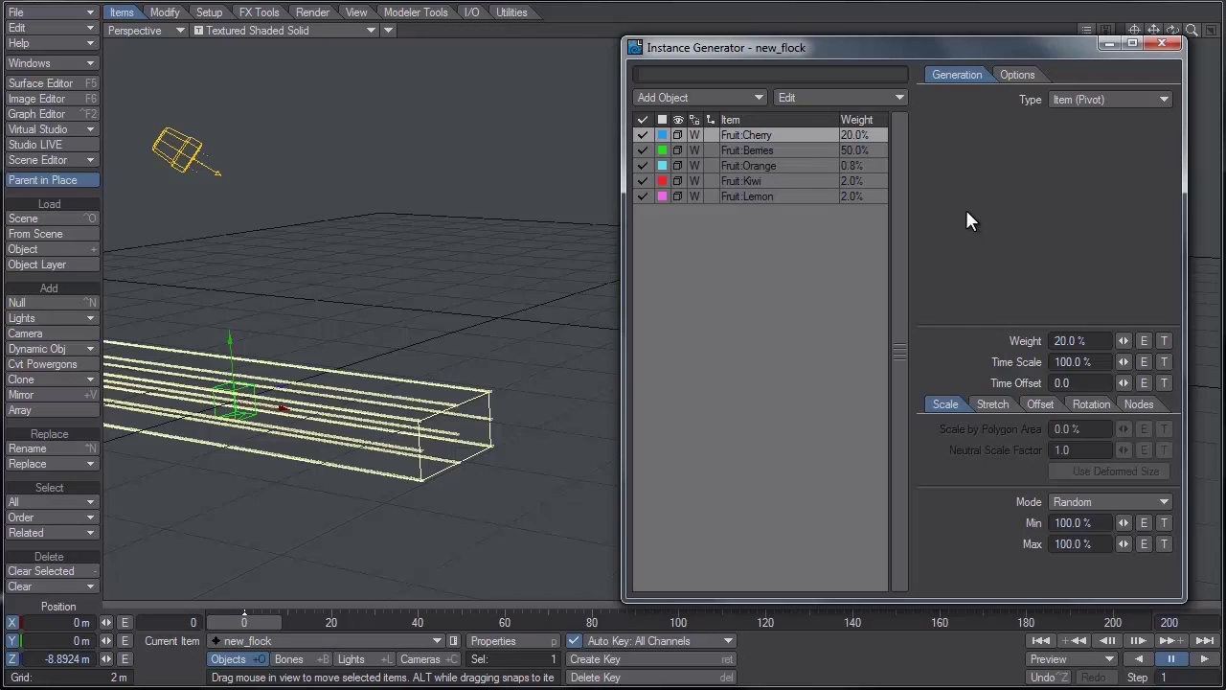
Place the fruit instances on the flock particles and scrub to an early frame to check
{"action": "left_click_drag", "start_coordinate": [244, 620], "coordinate": [465, 620]}
{"action": "left_click", "coordinate": [1077, 99]}
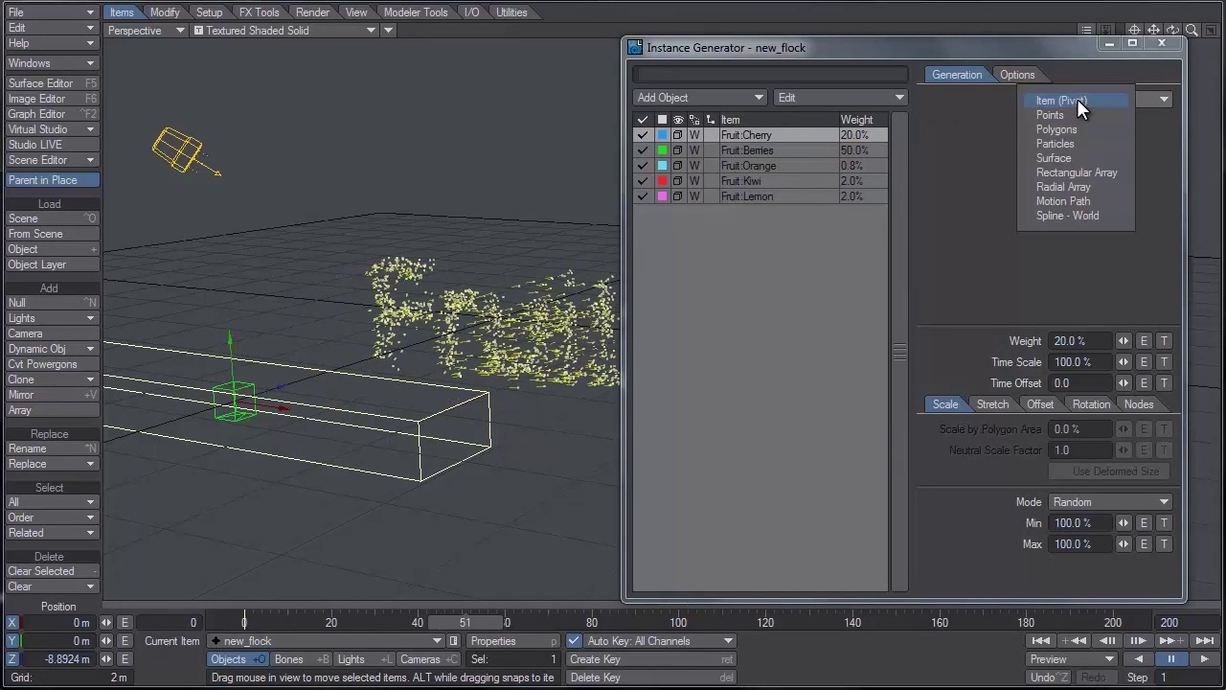
{"action": "left_click", "coordinate": [1084, 141]}
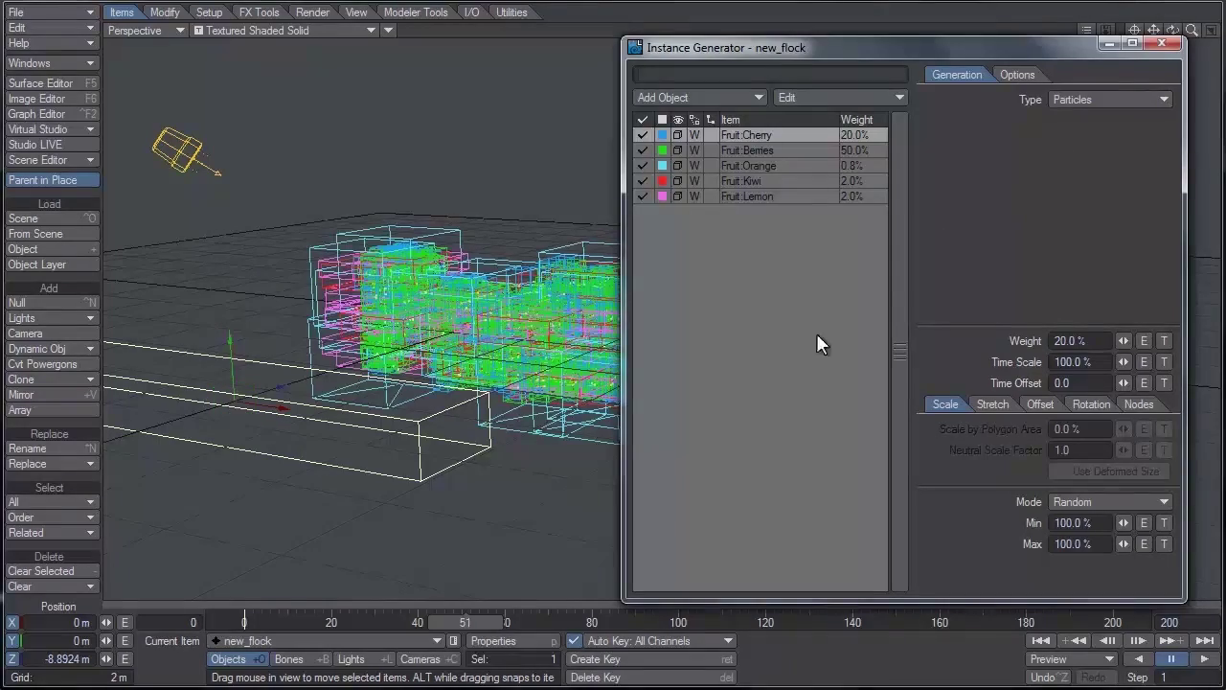
{"action": "left_click_drag", "start_coordinate": [479, 625], "coordinate": [534, 623]}
Try the VPR live render, then set the viewport to Textured Shaded Solid
{"action": "left_click", "coordinate": [297, 30]}
{"action": "left_click", "coordinate": [282, 55]}
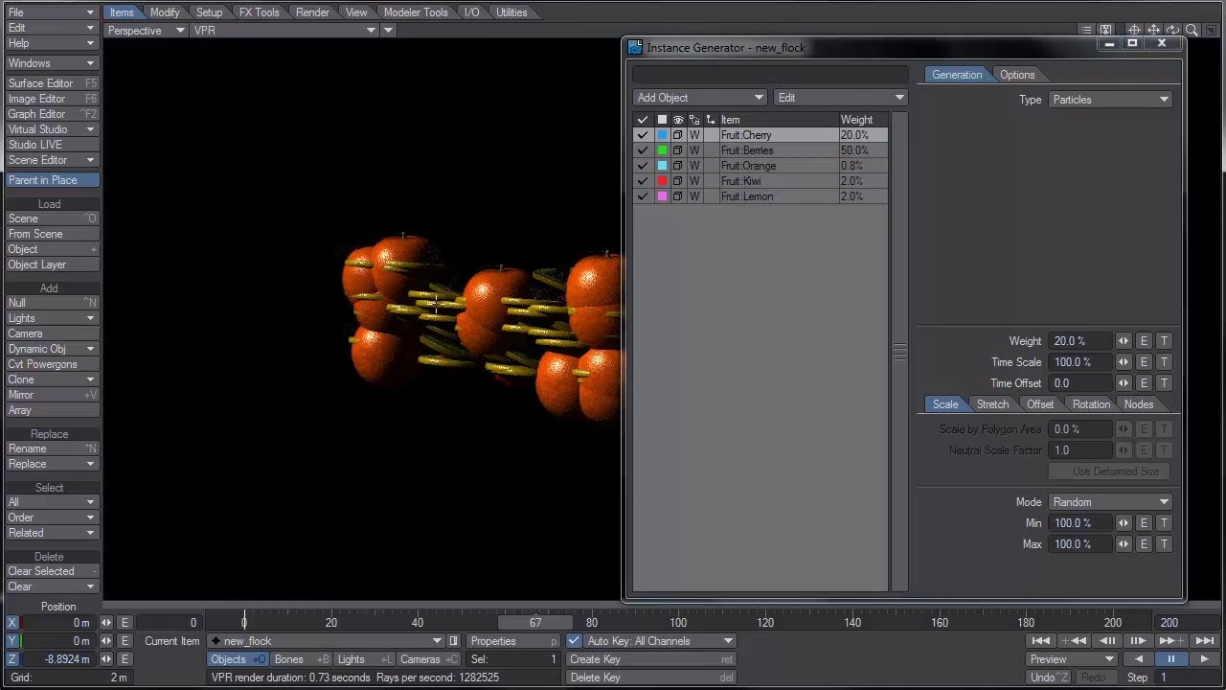
{"action": "left_click", "coordinate": [287, 30]}
{"action": "left_click", "coordinate": [288, 7]}
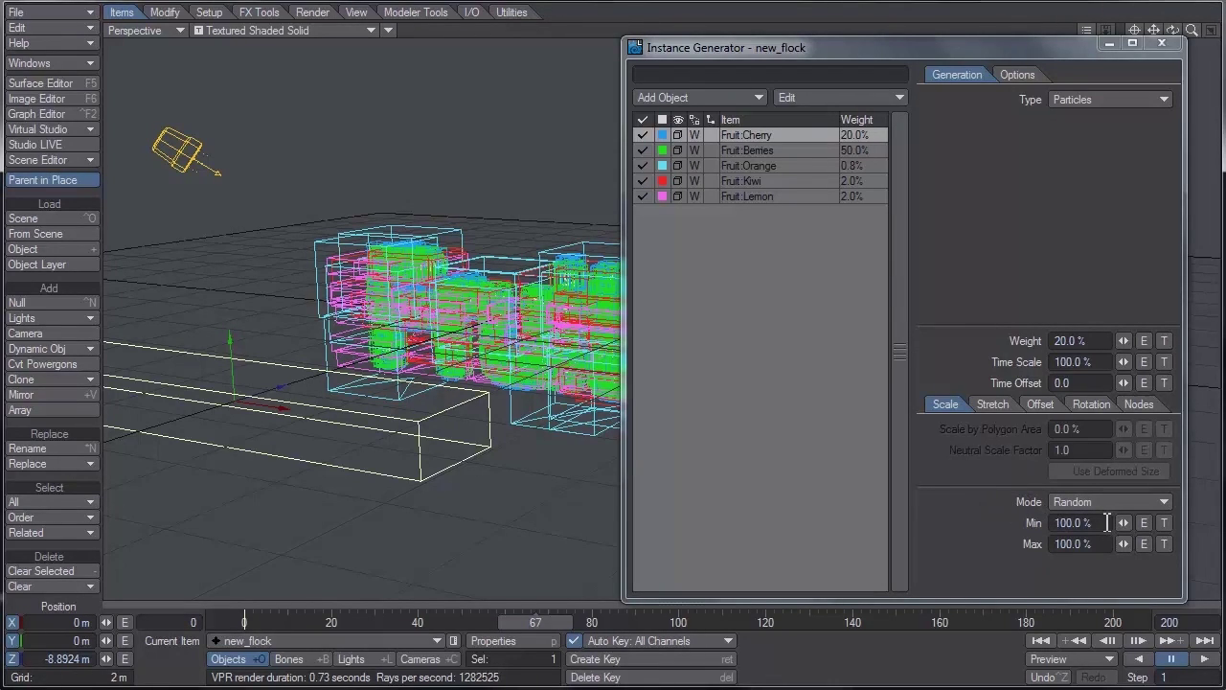
Set the cherry's scale range to 50% minimum and 60% maximum
{"action": "left_click", "coordinate": [1072, 522]}
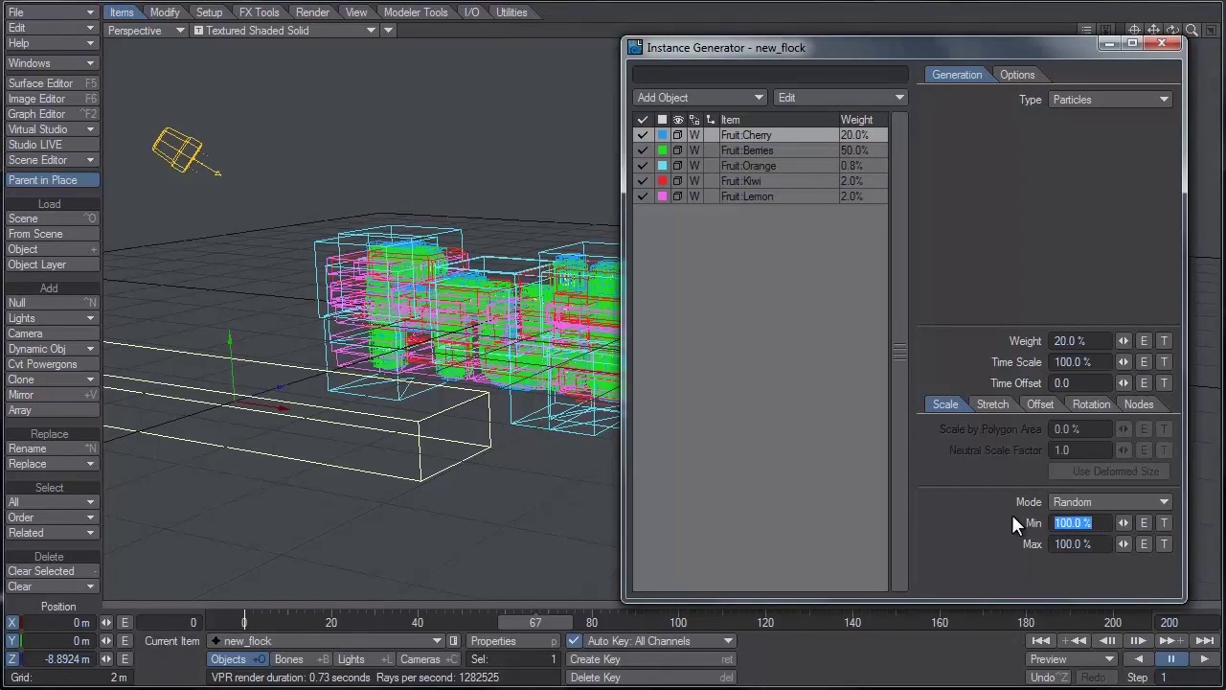
{"action": "type", "text": "50"}
{"action": "left_click", "coordinate": [1100, 544]}
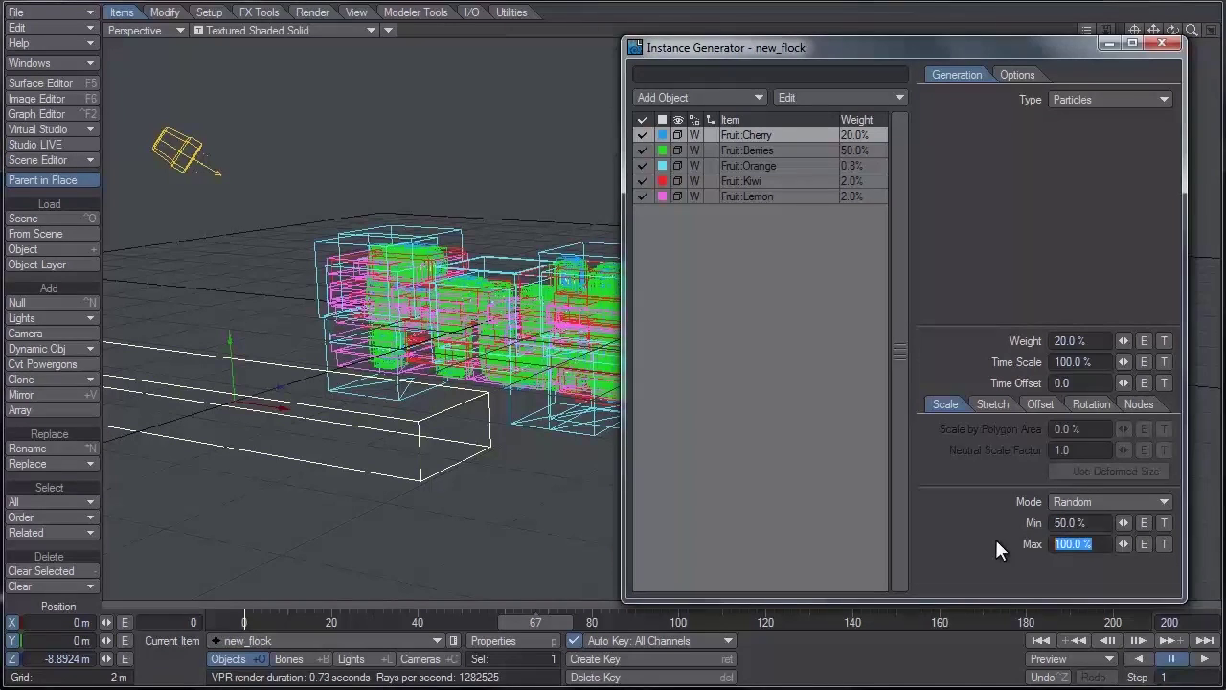
{"action": "type", "text": "60"}
{"action": "key", "text": "Return"}
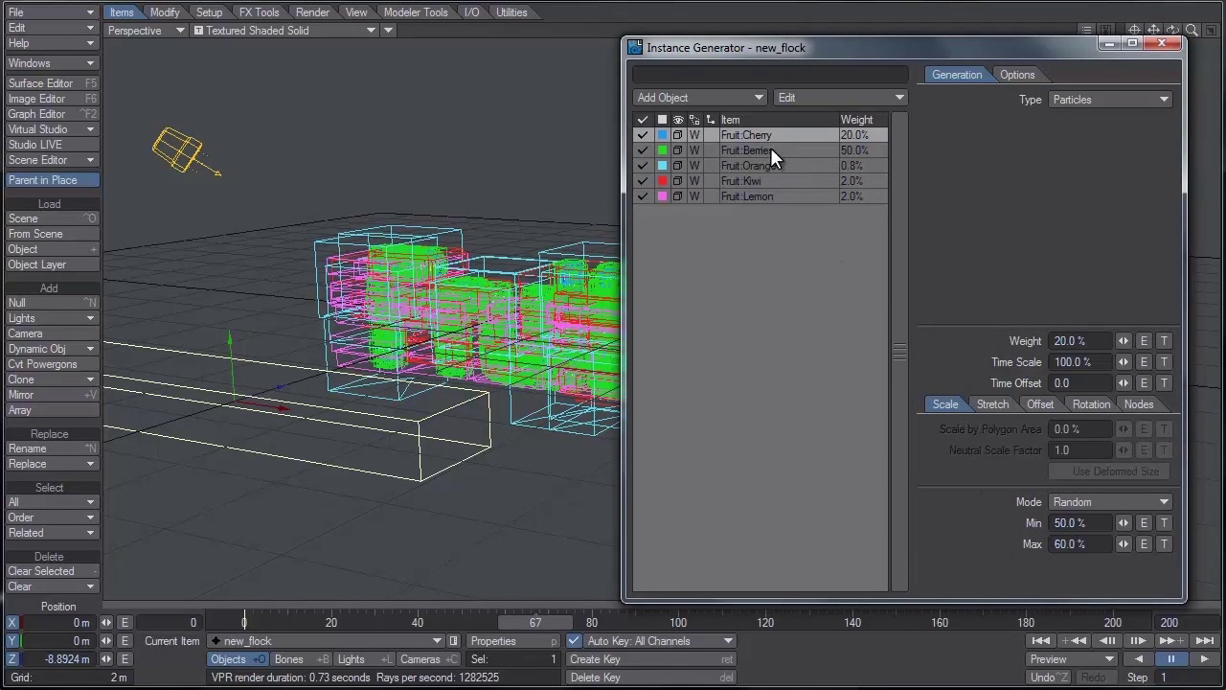
Give Fruit:Berries a scale range of 55% to 60%
{"action": "left_click", "coordinate": [757, 151]}
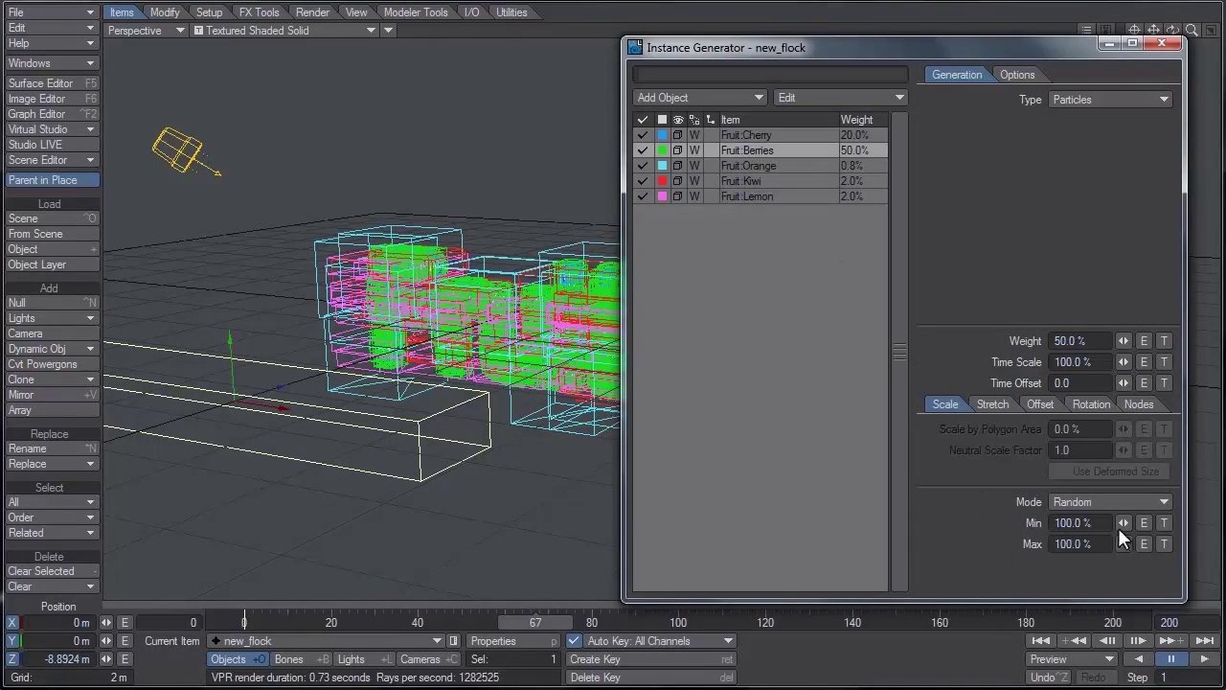
{"action": "left_click", "coordinate": [1078, 523]}
{"action": "type", "text": "55"}
{"action": "left_click", "coordinate": [1090, 544]}
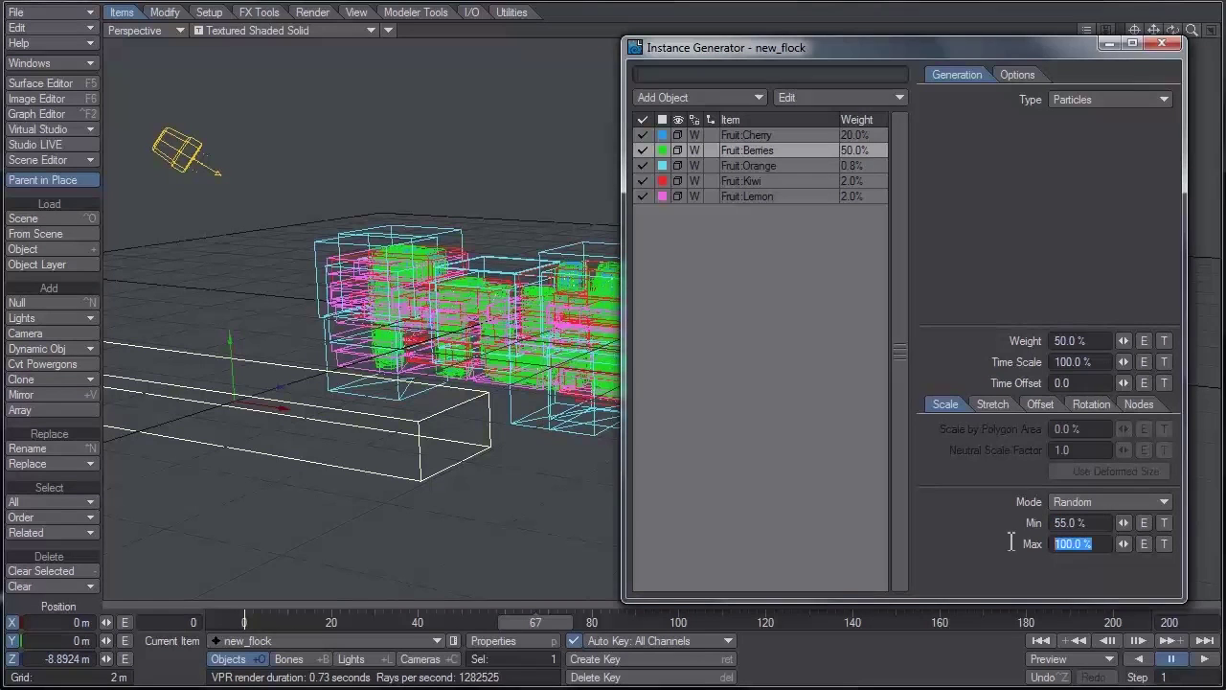
{"action": "type", "text": "60"}
{"action": "key", "text": "Return"}
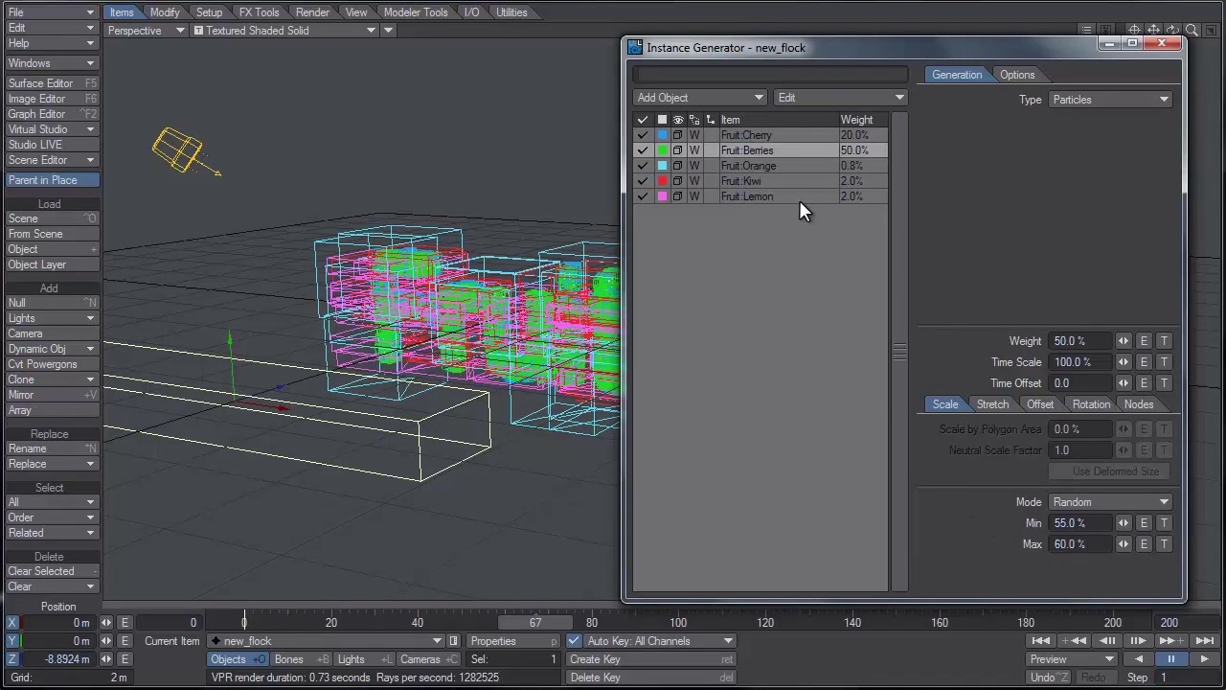
Give Fruit:Orange a scale range of 25% to 30%
{"action": "left_click", "coordinate": [799, 167]}
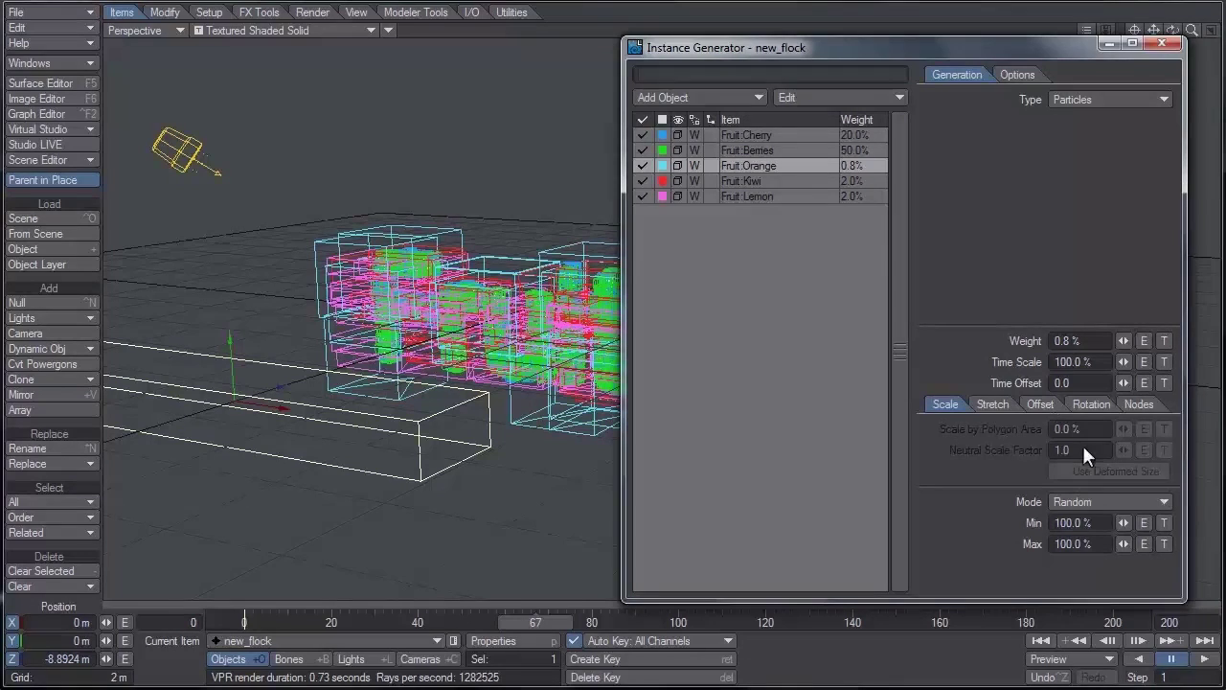
{"action": "left_click", "coordinate": [1071, 523]}
{"action": "type", "text": "25"}
{"action": "key", "text": "Tab"}
{"action": "type", "text": "30"}
{"action": "key", "text": "Return"}
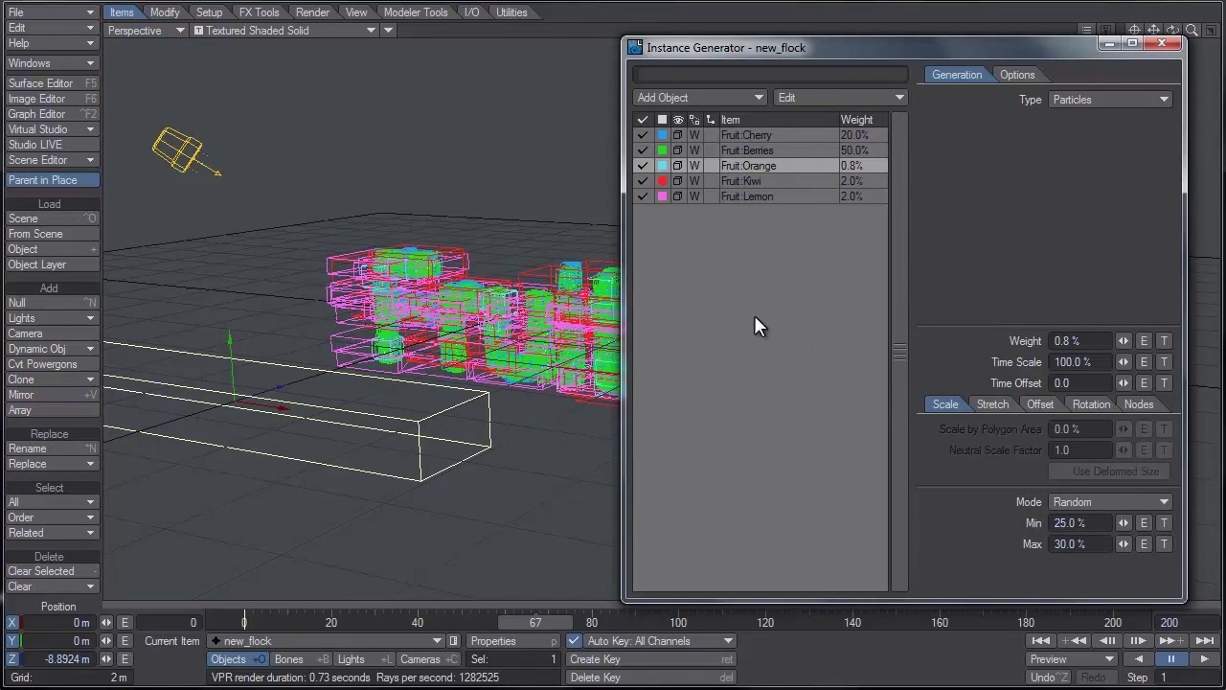
Give Fruit:Kiwi a scale range of 20% to 25%
{"action": "left_click", "coordinate": [767, 182]}
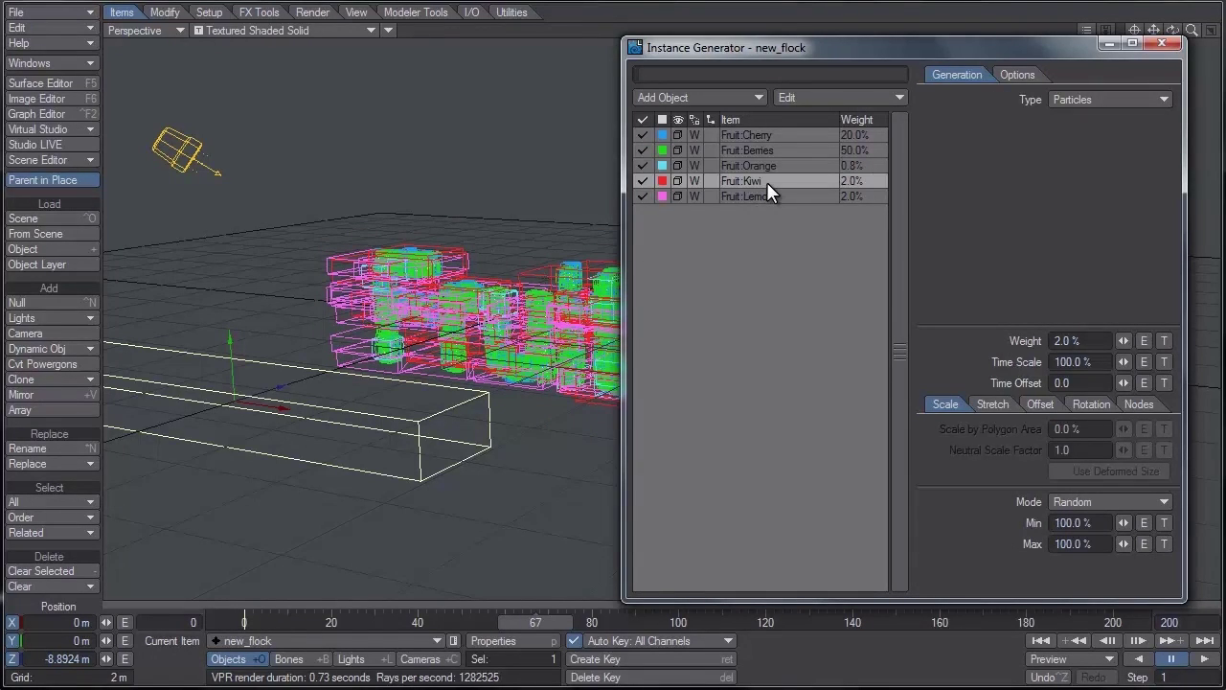
{"action": "left_click_drag", "start_coordinate": [1097, 522], "coordinate": [1016, 516]}
{"action": "type", "text": "20"}
{"action": "left_click_drag", "start_coordinate": [1099, 547], "coordinate": [1007, 532]}
{"action": "type", "text": "25"}
{"action": "key", "text": "Return"}
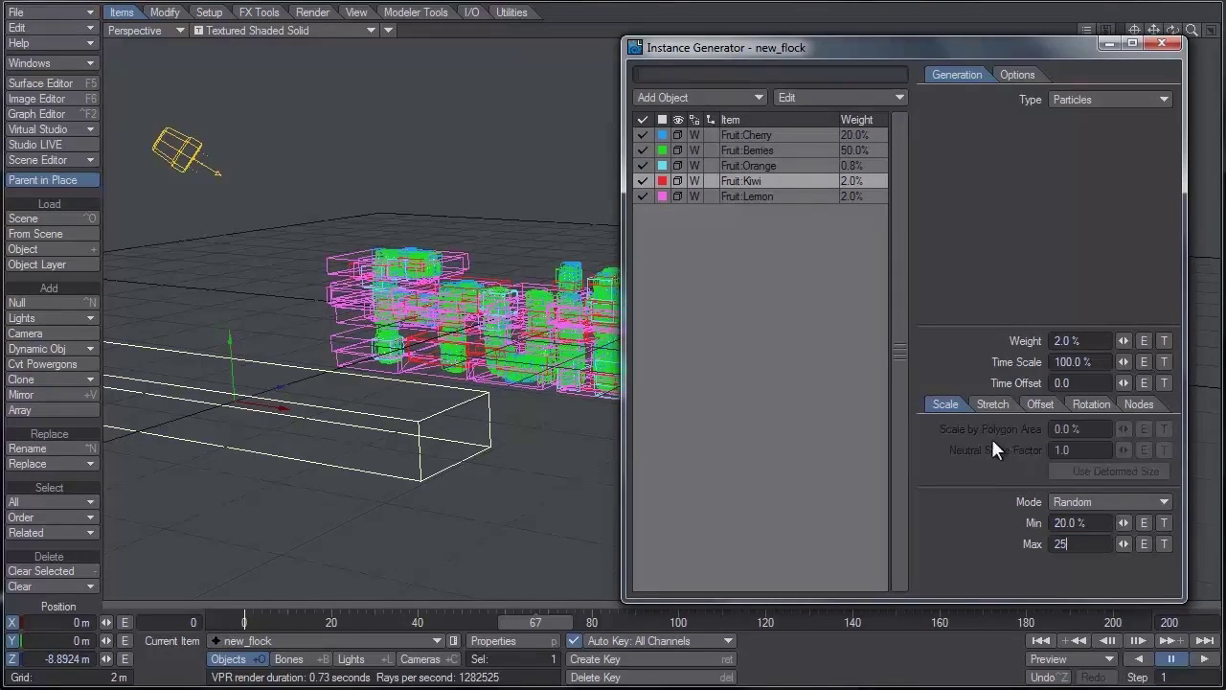
Give Fruit:Lemon a scale range of 20% to 25%
{"action": "left_click", "coordinate": [774, 195]}
{"action": "left_click_drag", "start_coordinate": [1102, 523], "coordinate": [1008, 525]}
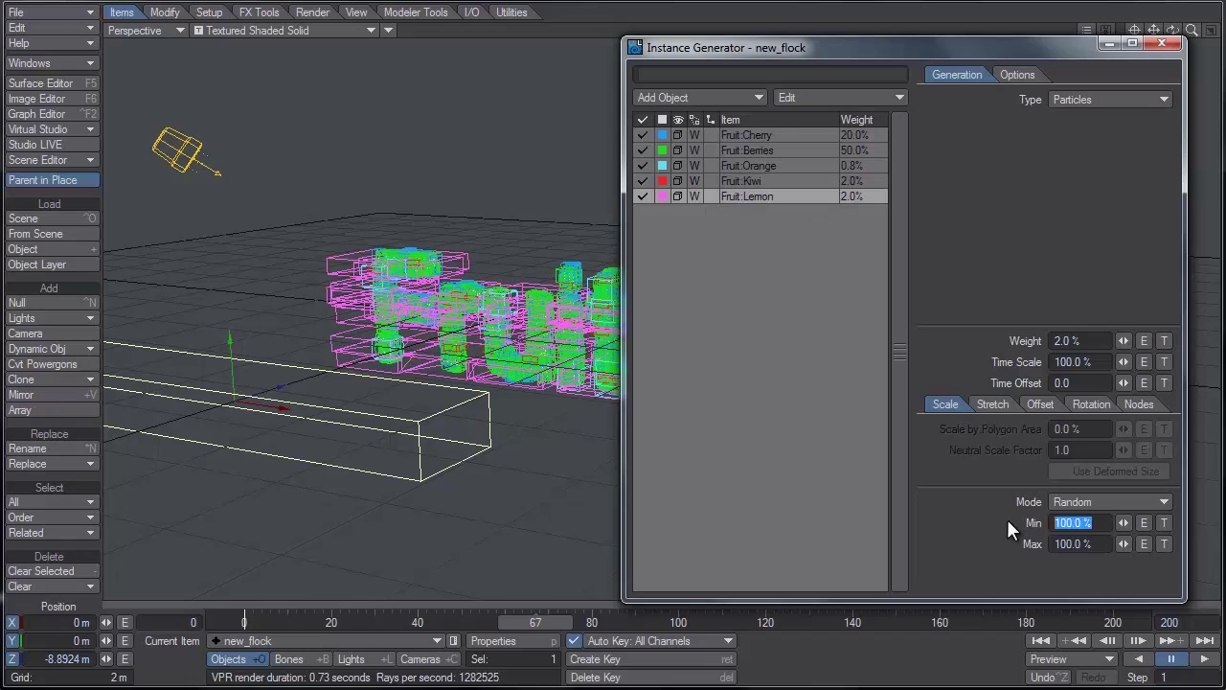
{"action": "type", "text": "20"}
{"action": "left_click_drag", "start_coordinate": [1104, 546], "coordinate": [1005, 542]}
{"action": "type", "text": "25"}
{"action": "key", "text": "Return"}
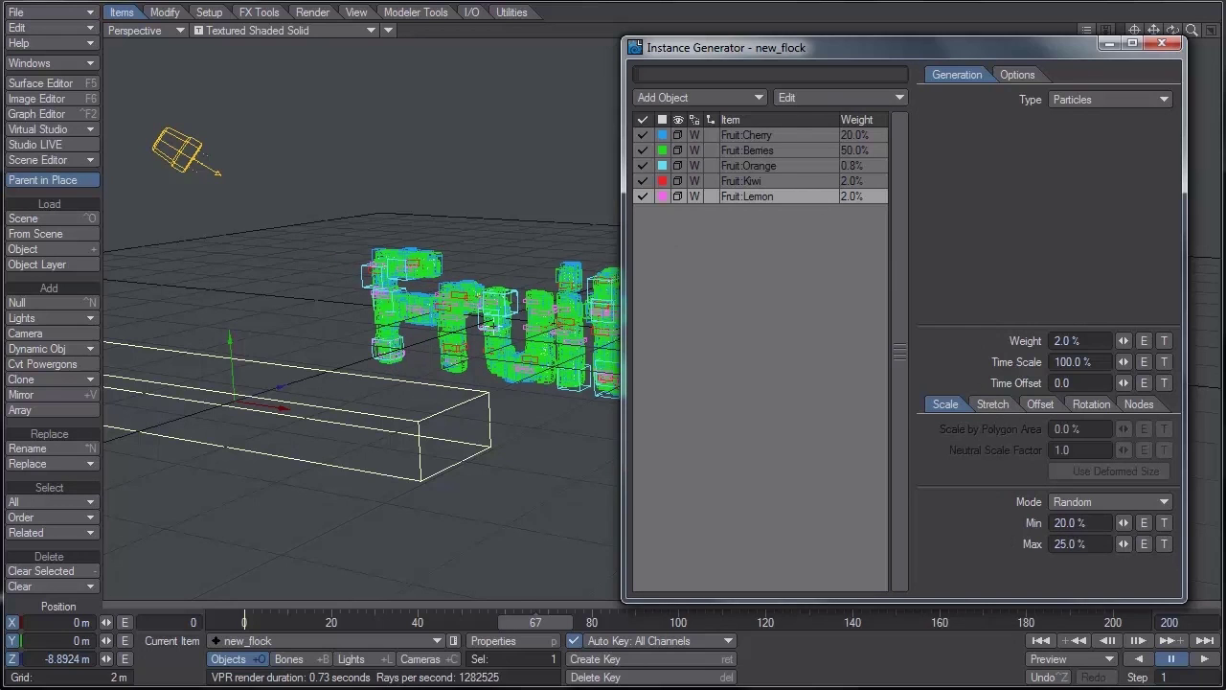
Recalculate the flock in Flock Generator and switch the viewport to VPR live rendering
{"action": "key", "text": "p"}
{"action": "double_click", "coordinate": [646, 165]}
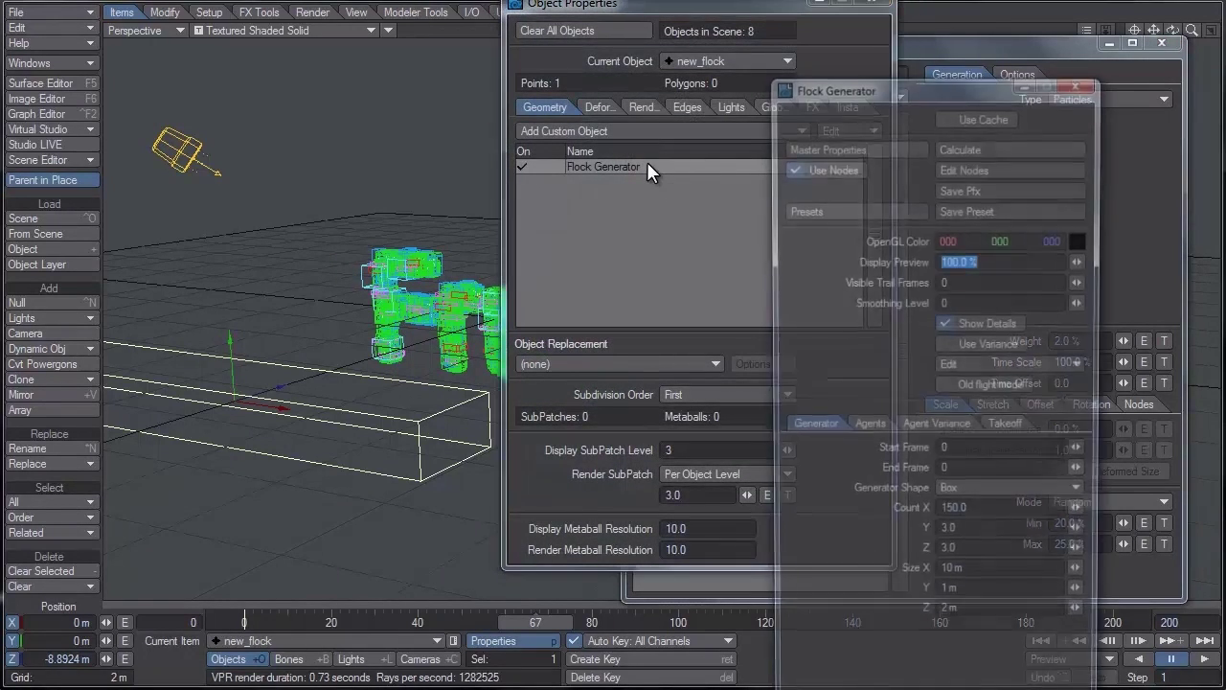
{"action": "left_click", "coordinate": [873, 3]}
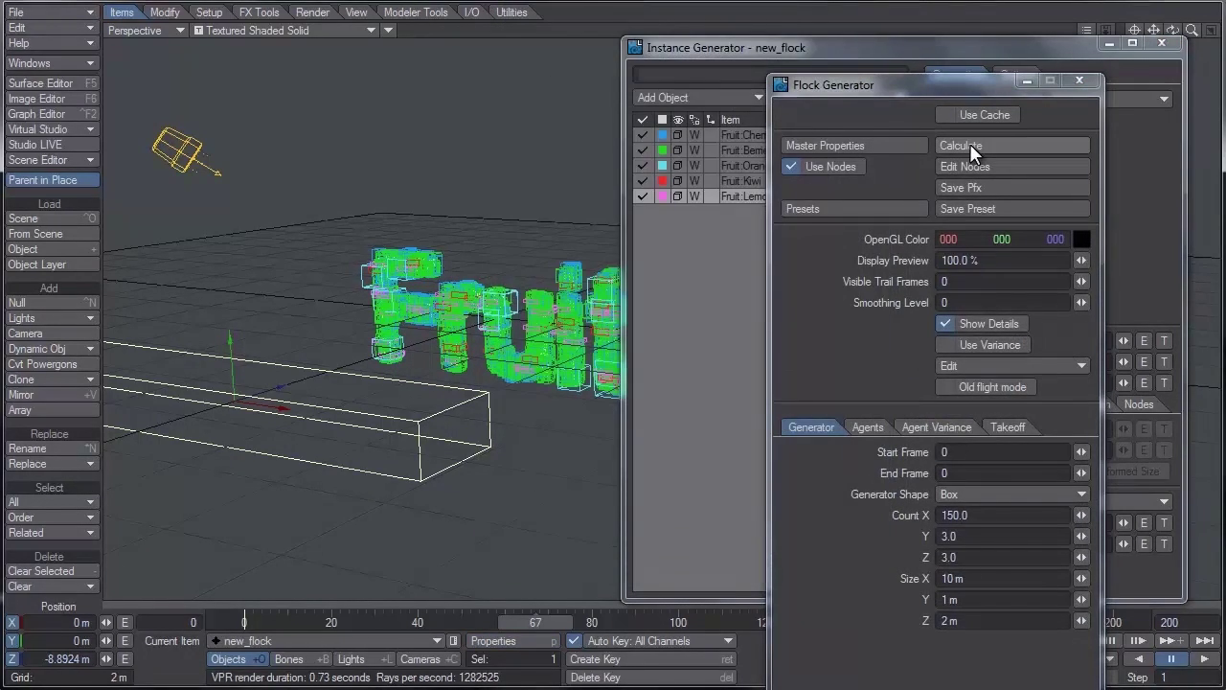
{"action": "left_click", "coordinate": [970, 143]}
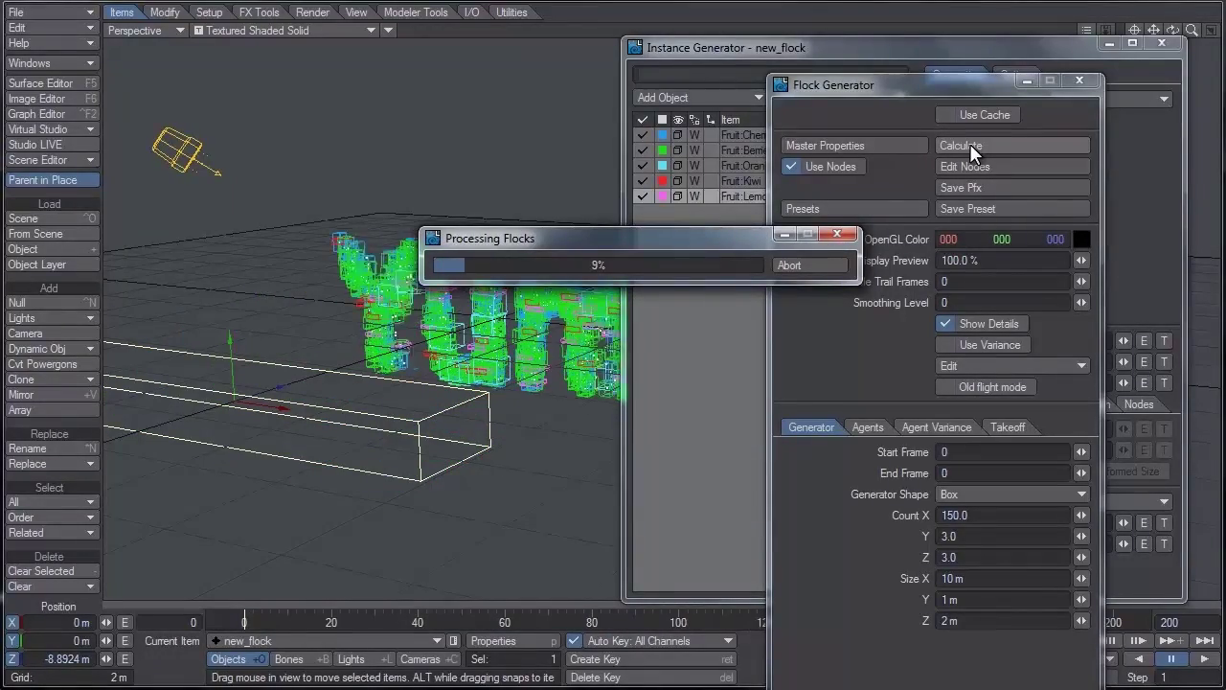
{"action": "left_click", "coordinate": [283, 29]}
{"action": "left_click", "coordinate": [277, 59]}
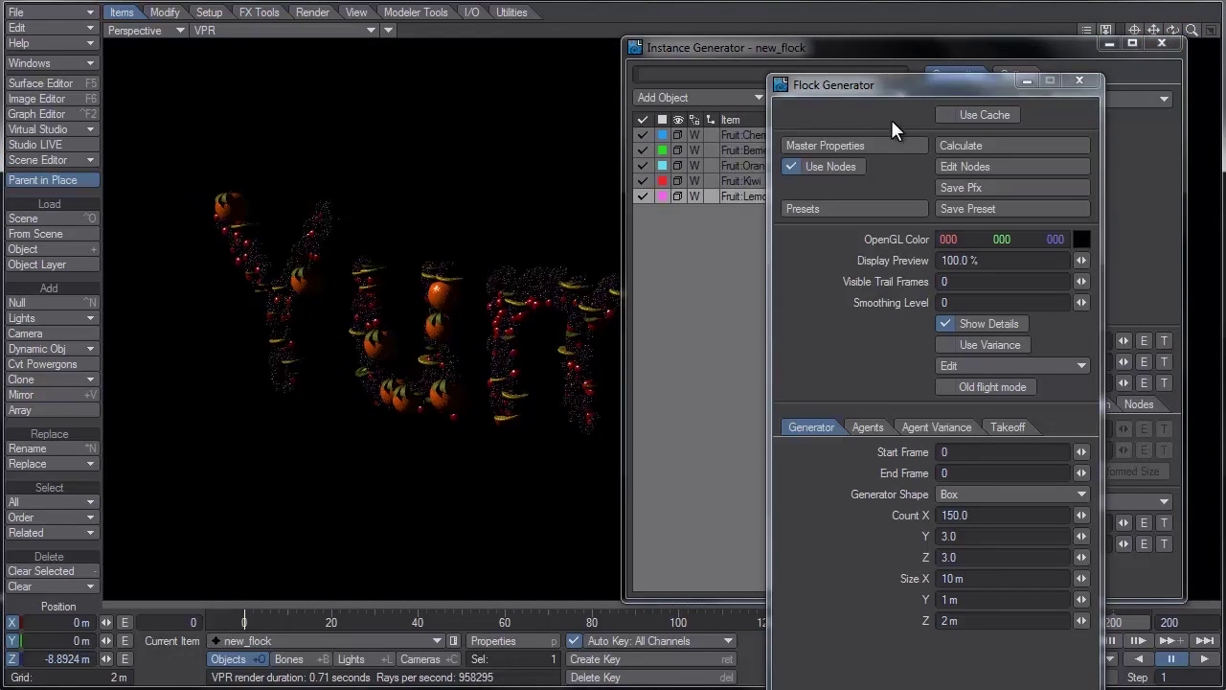
Set the backdrop colour to white (255 255 255) in the Effects panel
{"action": "key", "text": "ctrl+F5"}
{"action": "left_click_drag", "start_coordinate": [211, 80], "coordinate": [771, 90]}
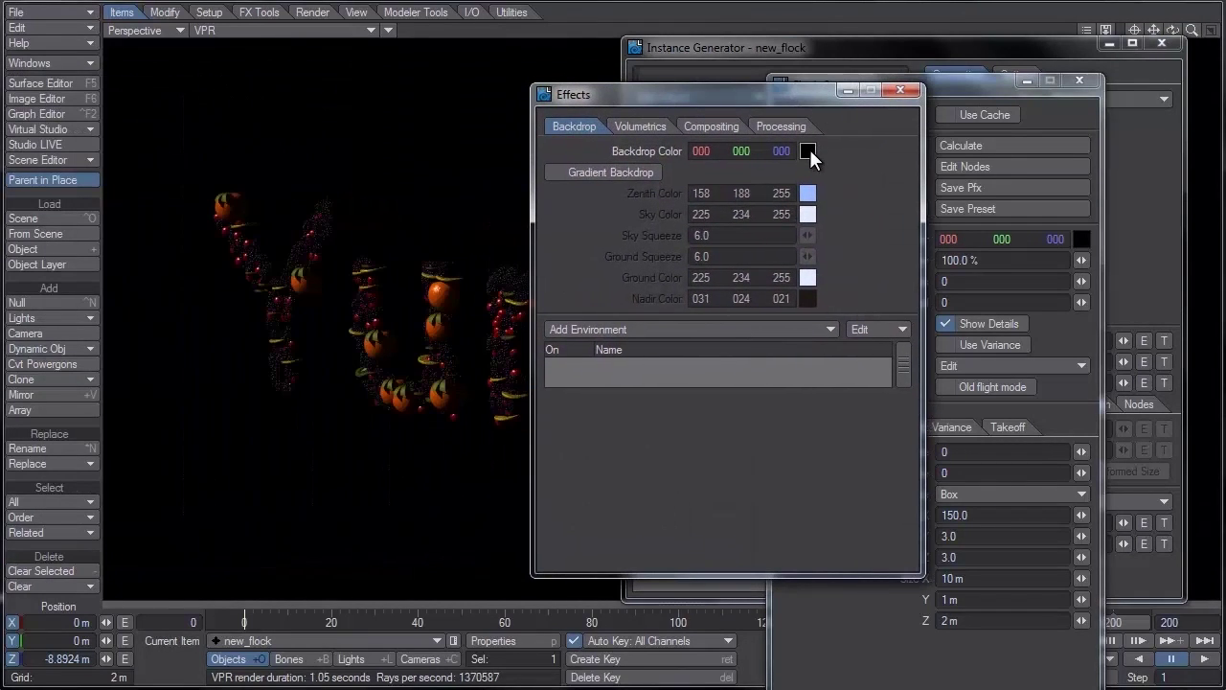
{"action": "left_click_drag", "start_coordinate": [808, 151], "coordinate": [891, 150]}
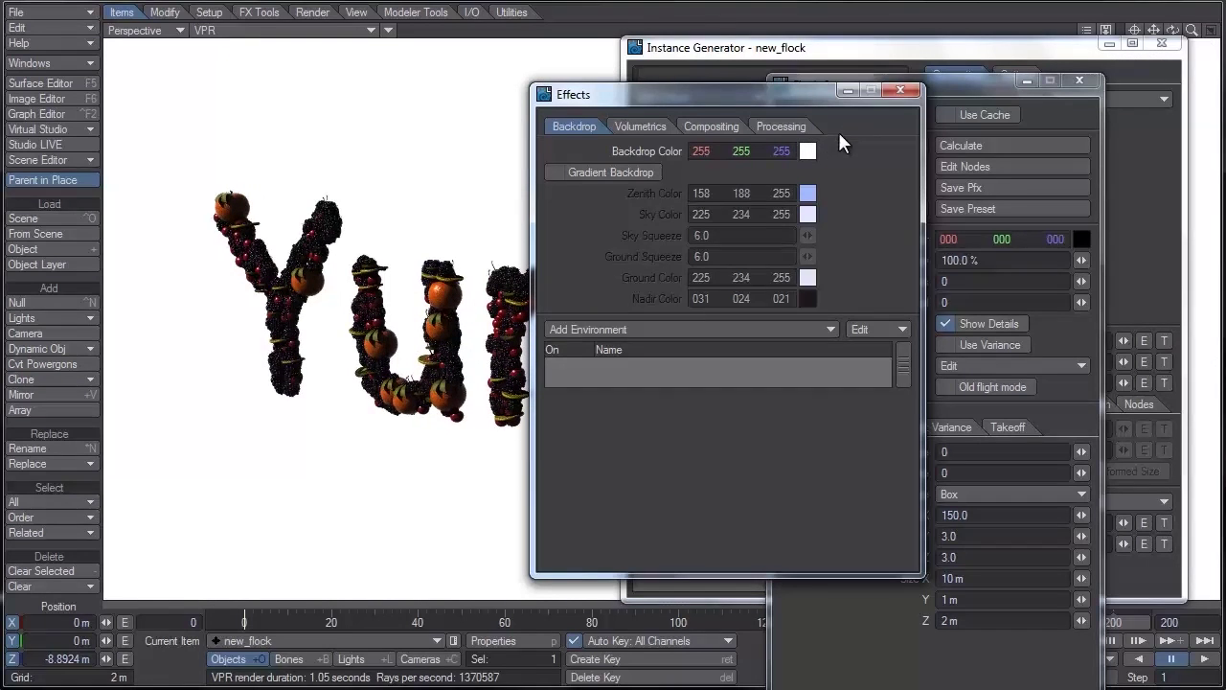
{"action": "left_click", "coordinate": [898, 88]}
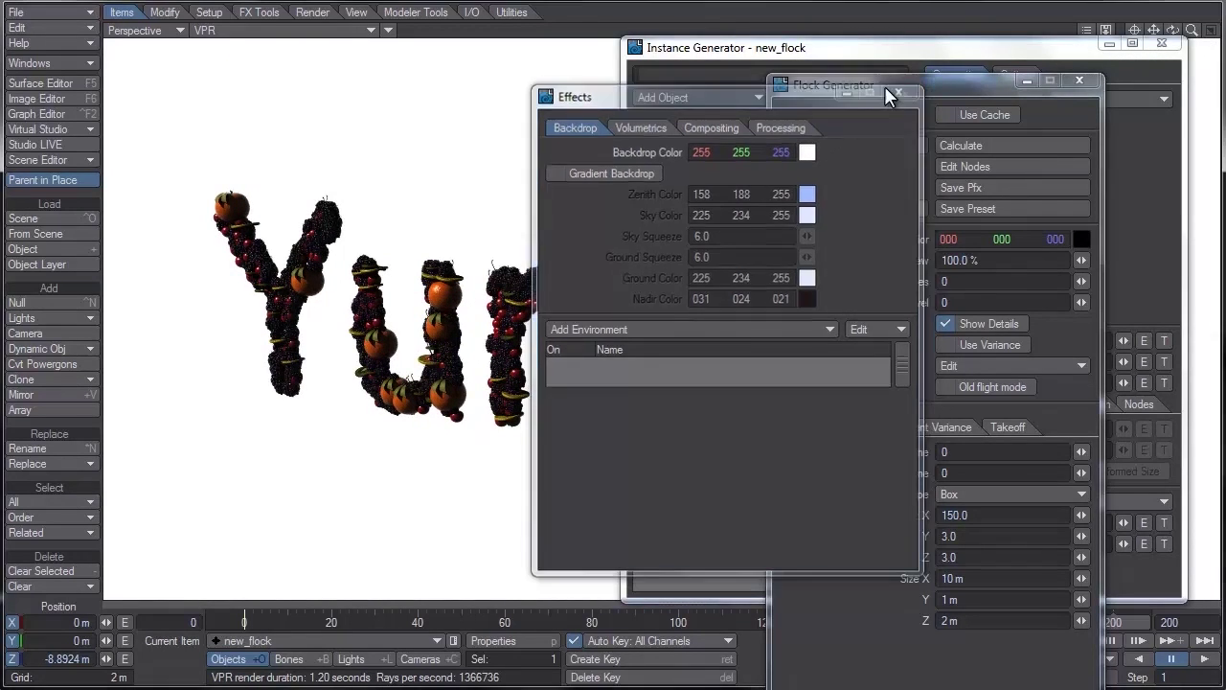
Enable radiosity under Render Globals > Global Illumination
{"action": "left_click", "coordinate": [309, 14]}
{"action": "left_click", "coordinate": [40, 212]}
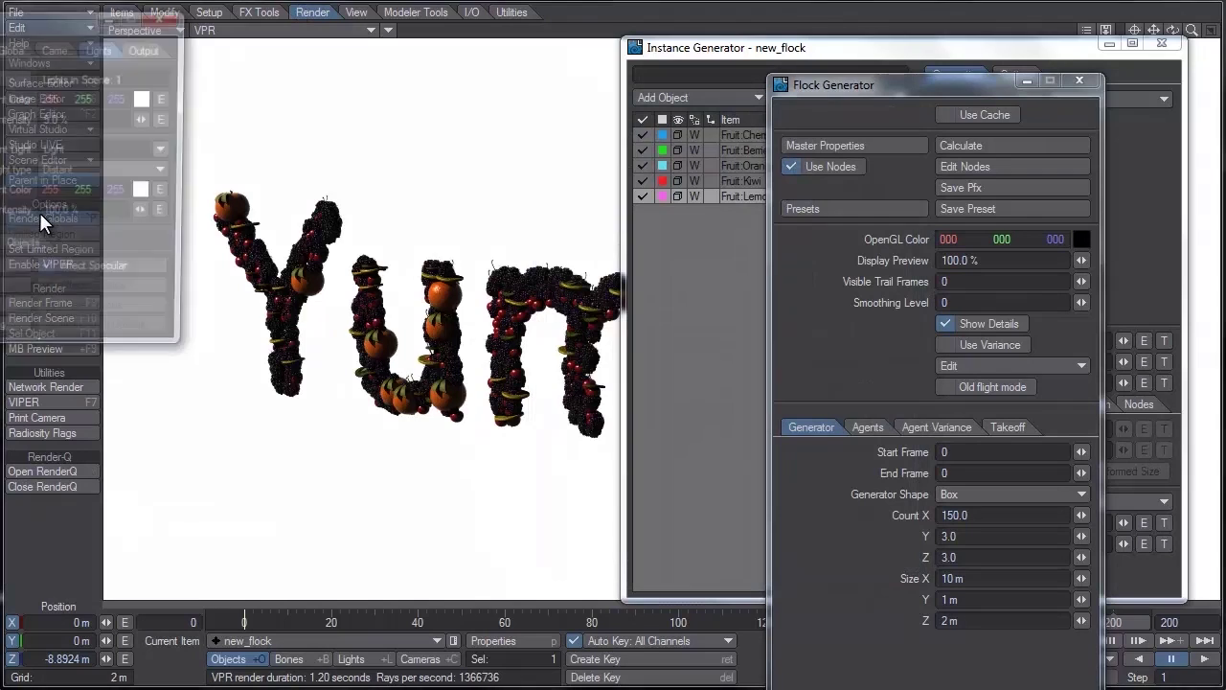
{"action": "left_click_drag", "start_coordinate": [127, 31], "coordinate": [761, 89]}
{"action": "left_click", "coordinate": [725, 111]}
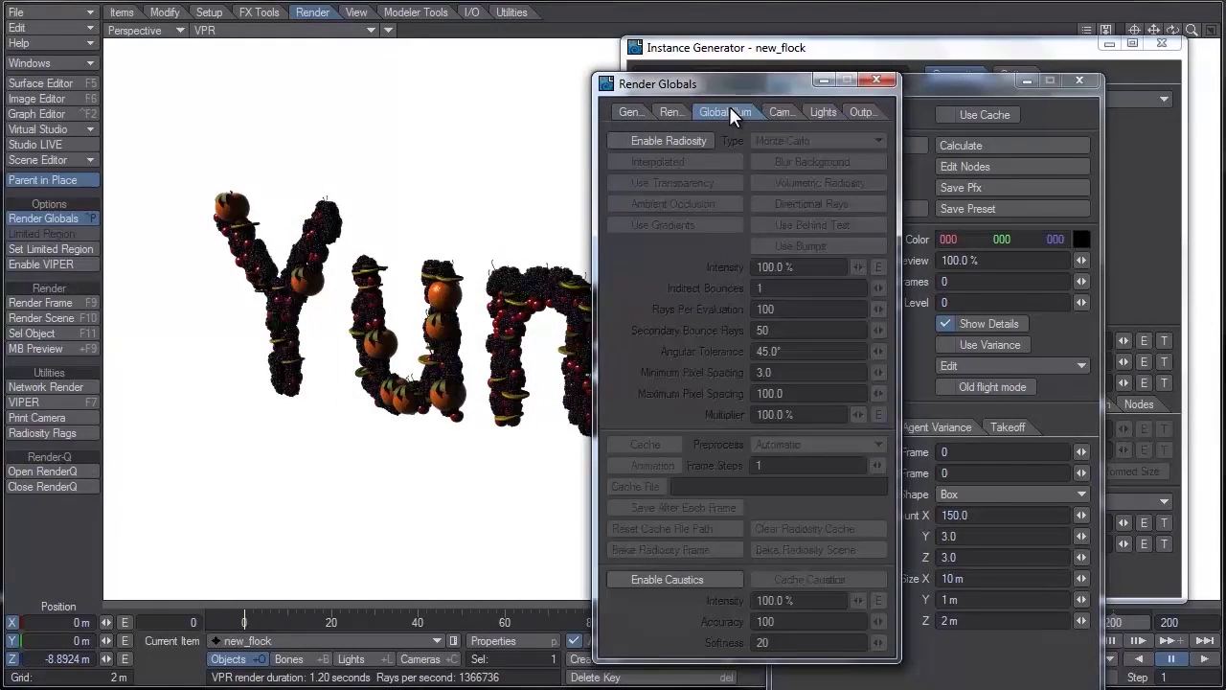
{"action": "left_click", "coordinate": [675, 138]}
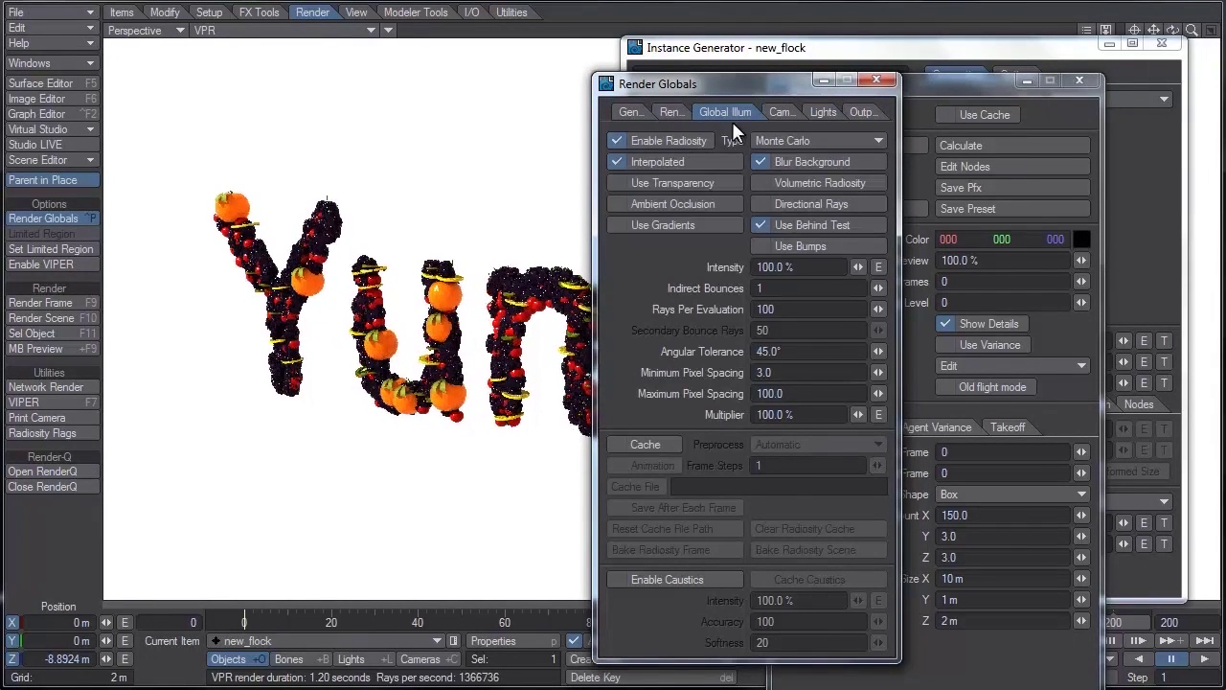
{"action": "left_click", "coordinate": [880, 82]}
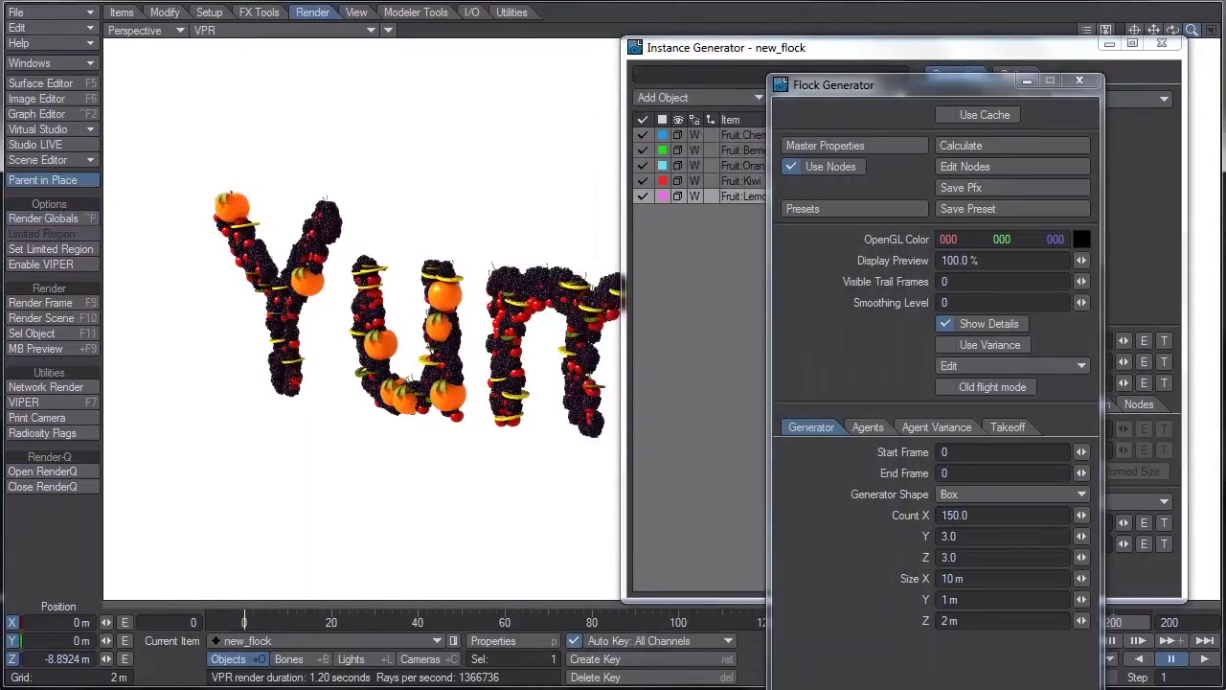
{"action": "left_click_drag", "start_coordinate": [1192, 32], "coordinate": [1179, 35]}
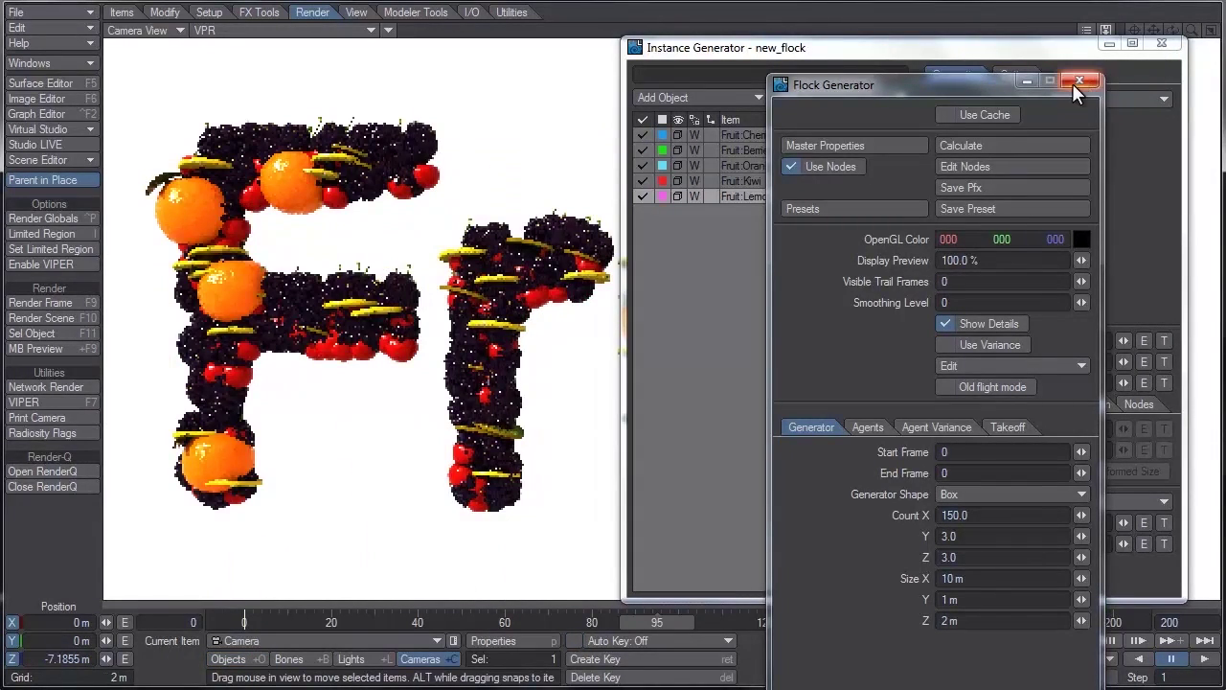
Close the Flock Generator and Instance Generator windows to reveal the Fruit render
{"action": "left_click", "coordinate": [1077, 80]}
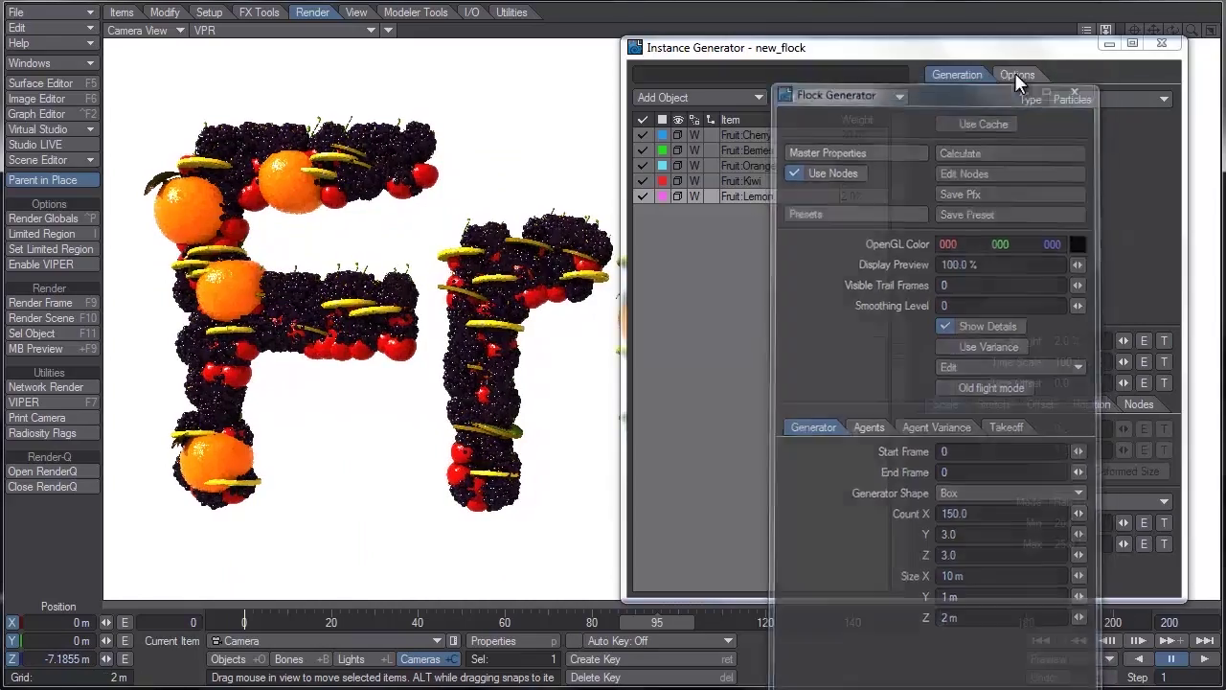
{"action": "left_click_drag", "start_coordinate": [994, 47], "coordinate": [775, 430]}
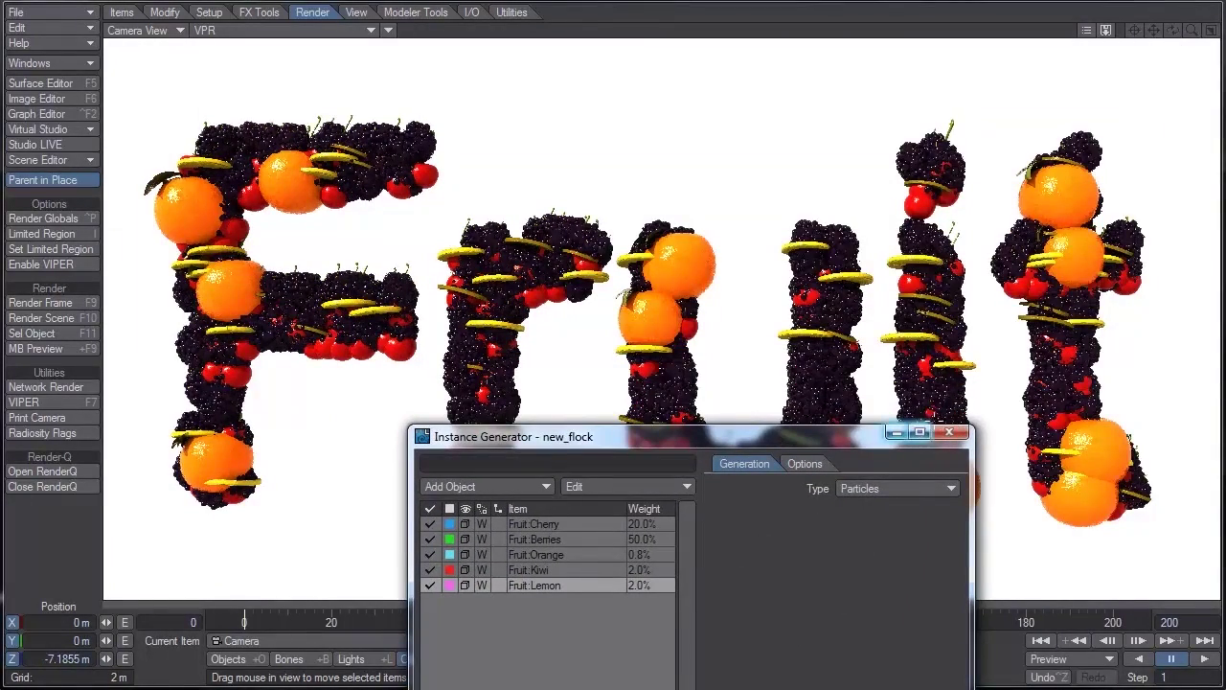
{"action": "left_click", "coordinate": [948, 432]}
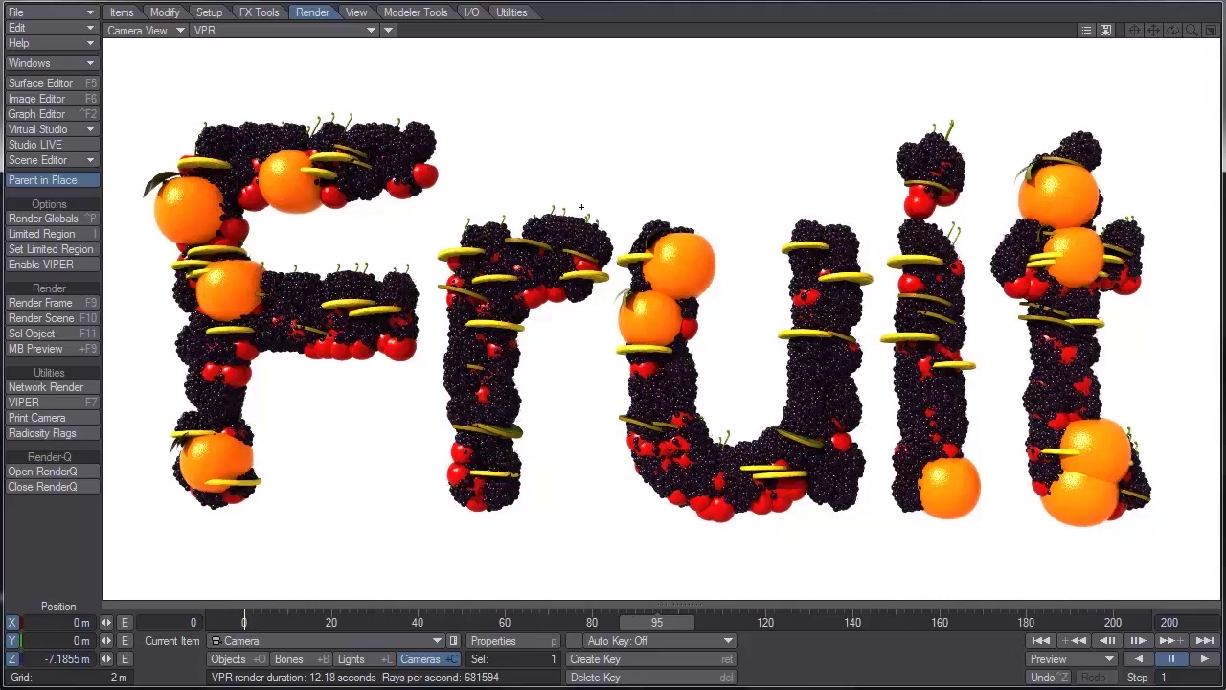
{"action": "key", "text": "shift+o"}
Open new_flock's Instance Generator and show the Rotation settings for Fruit:Cherry
{"action": "key", "text": "p"}
{"action": "left_click", "coordinate": [844, 106]}
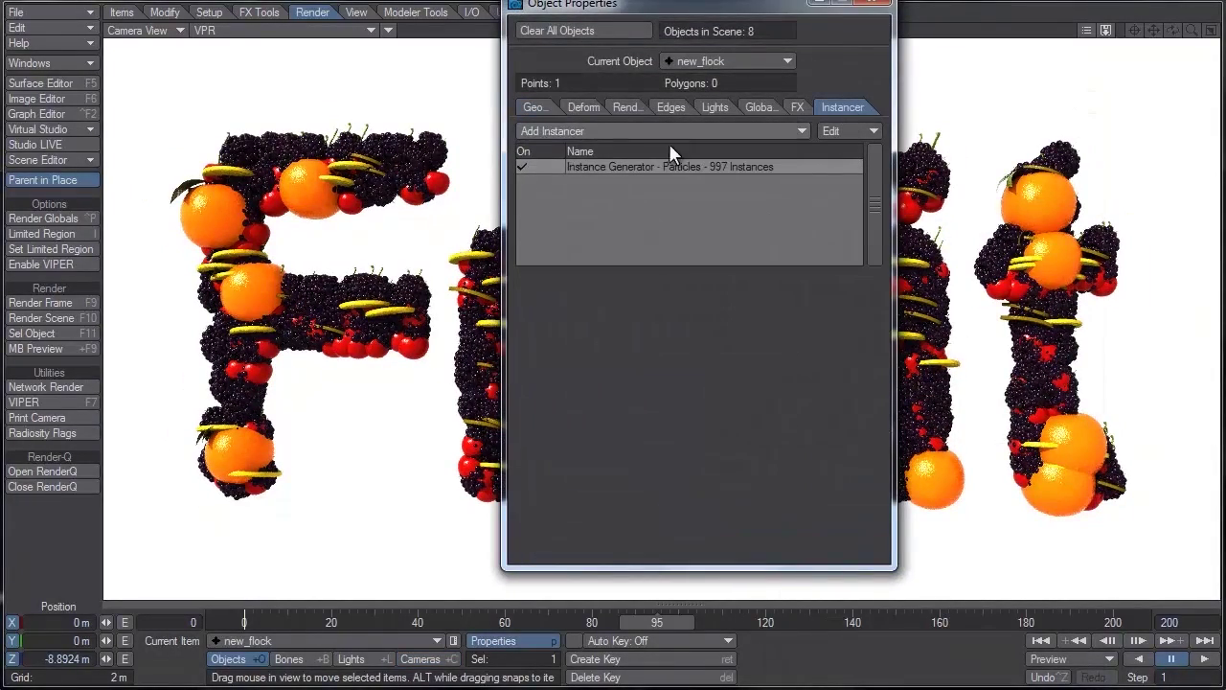
{"action": "double_click", "coordinate": [622, 166]}
{"action": "left_click_drag", "start_coordinate": [774, 326], "coordinate": [991, 104]}
{"action": "key", "text": "p"}
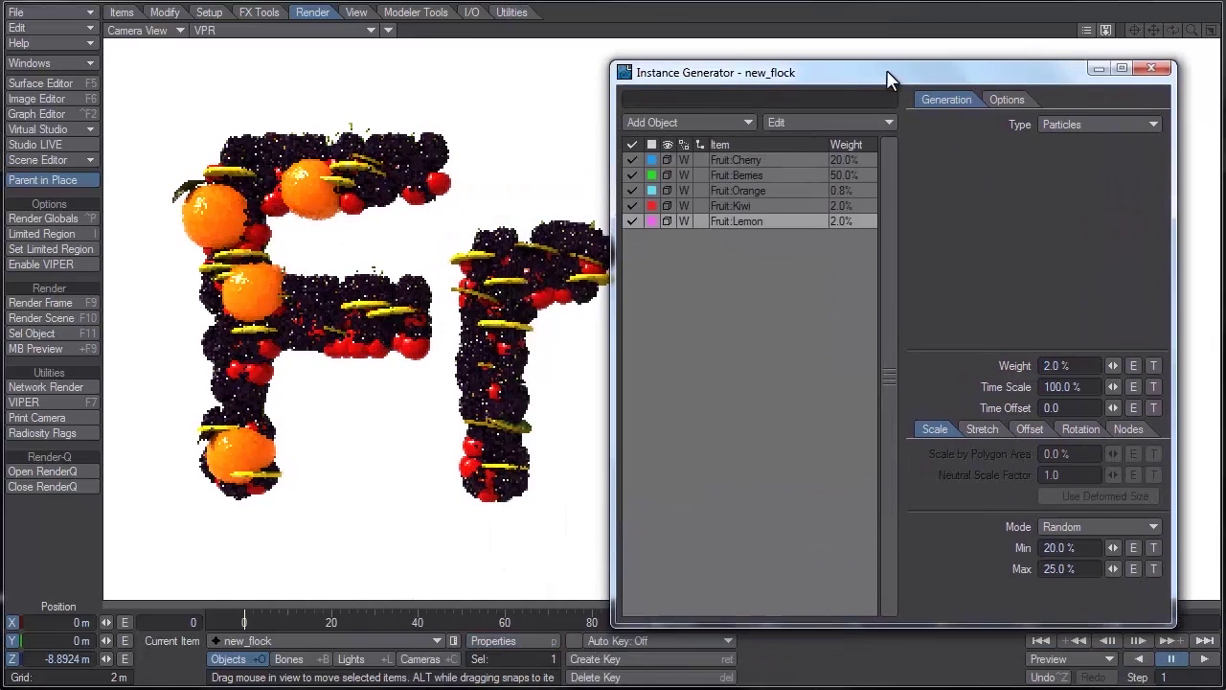
{"action": "left_click_drag", "start_coordinate": [890, 78], "coordinate": [901, 63]}
{"action": "left_click", "coordinate": [784, 144]}
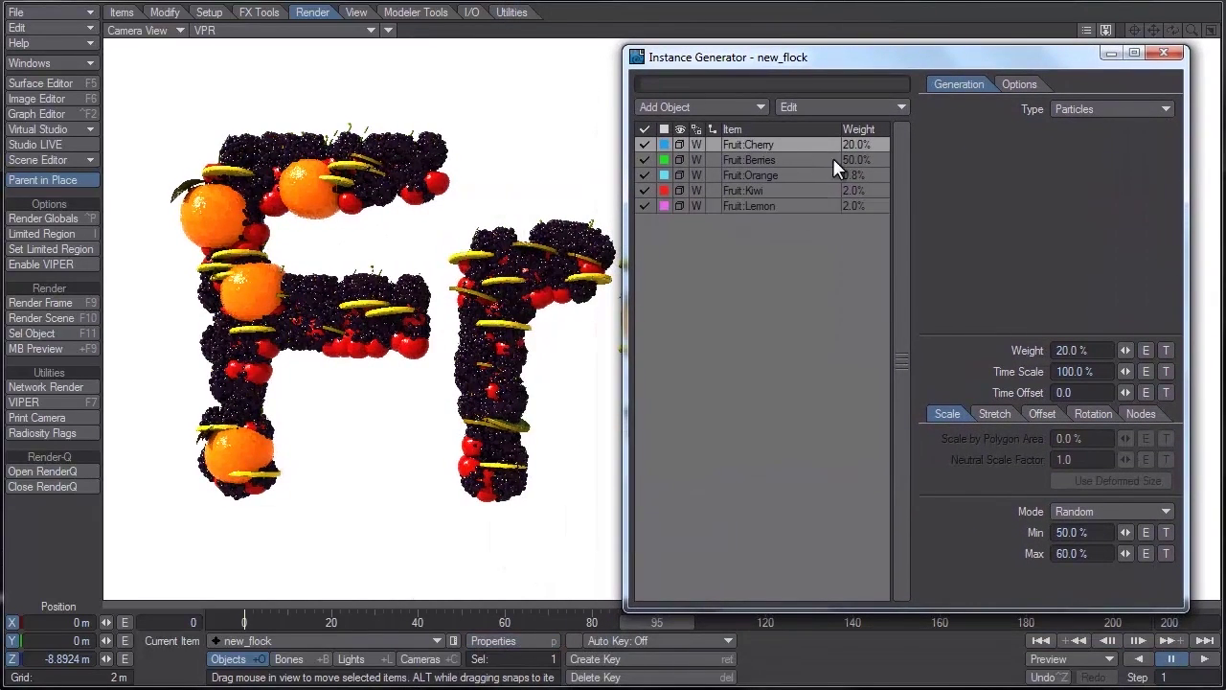
{"action": "left_click", "coordinate": [1090, 414]}
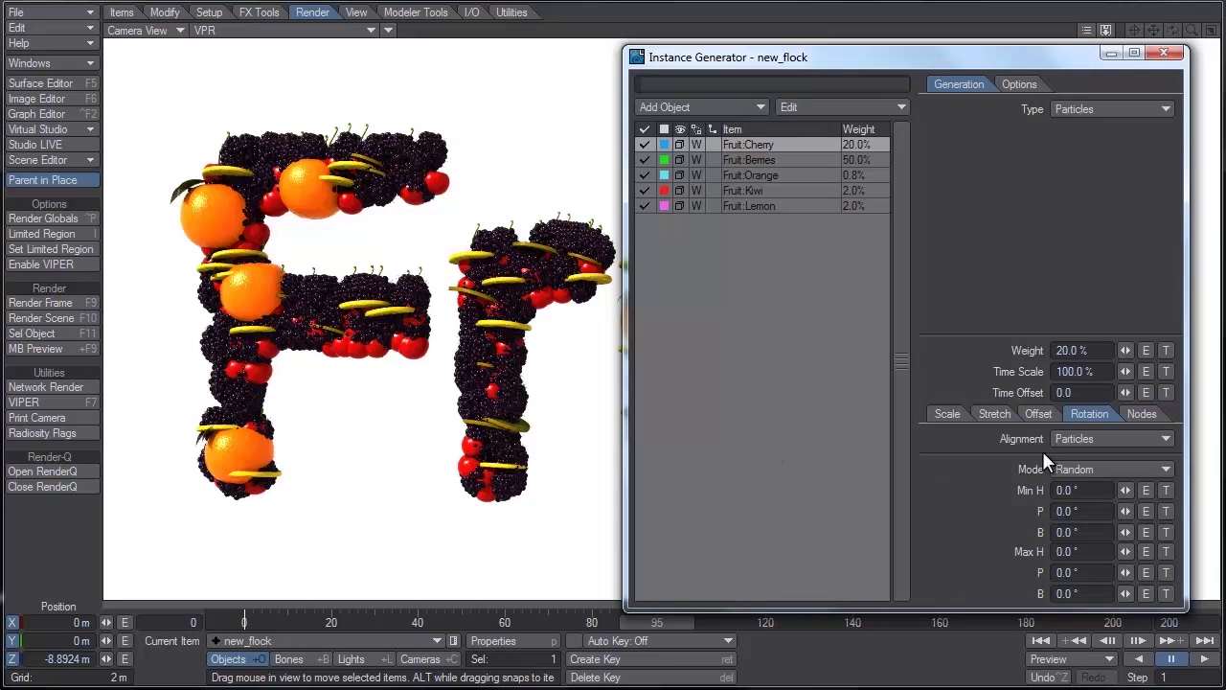
Set cherry rotation minimums H, P, B to -90° and maximums H, B to 90°
{"action": "left_click", "coordinate": [1087, 491]}
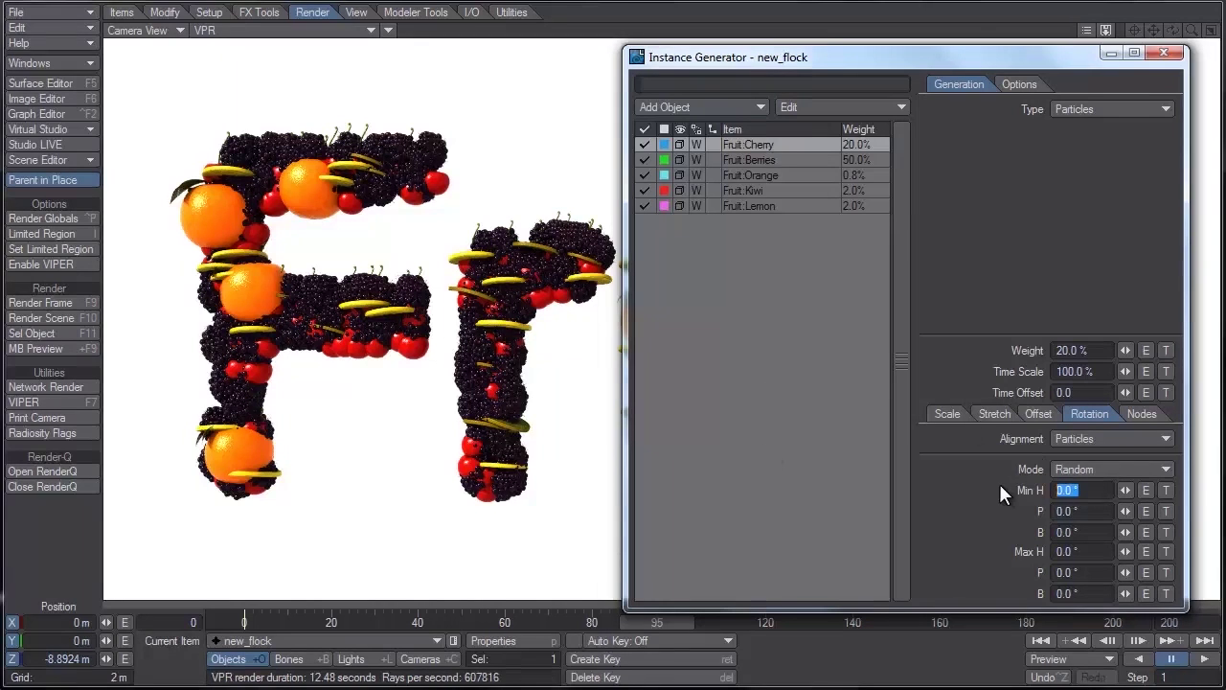
{"action": "type", "text": "-90"}
{"action": "key", "text": "Tab"}
{"action": "key", "text": "Tab"}
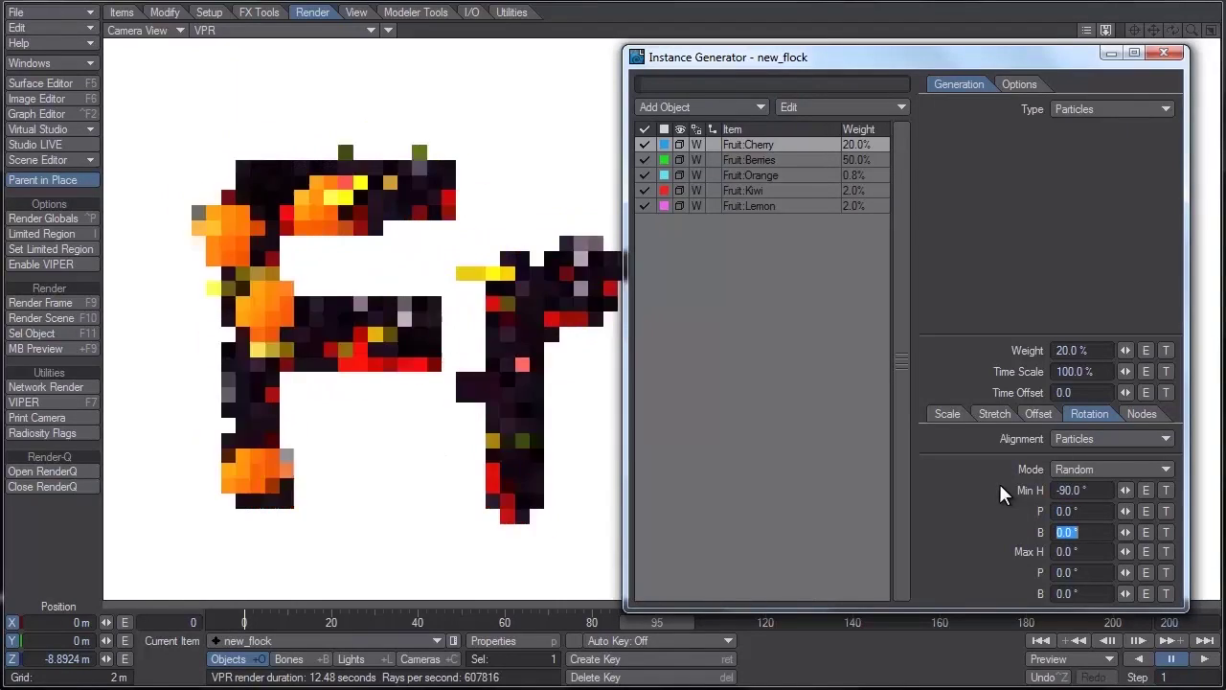
{"action": "type", "text": "-90"}
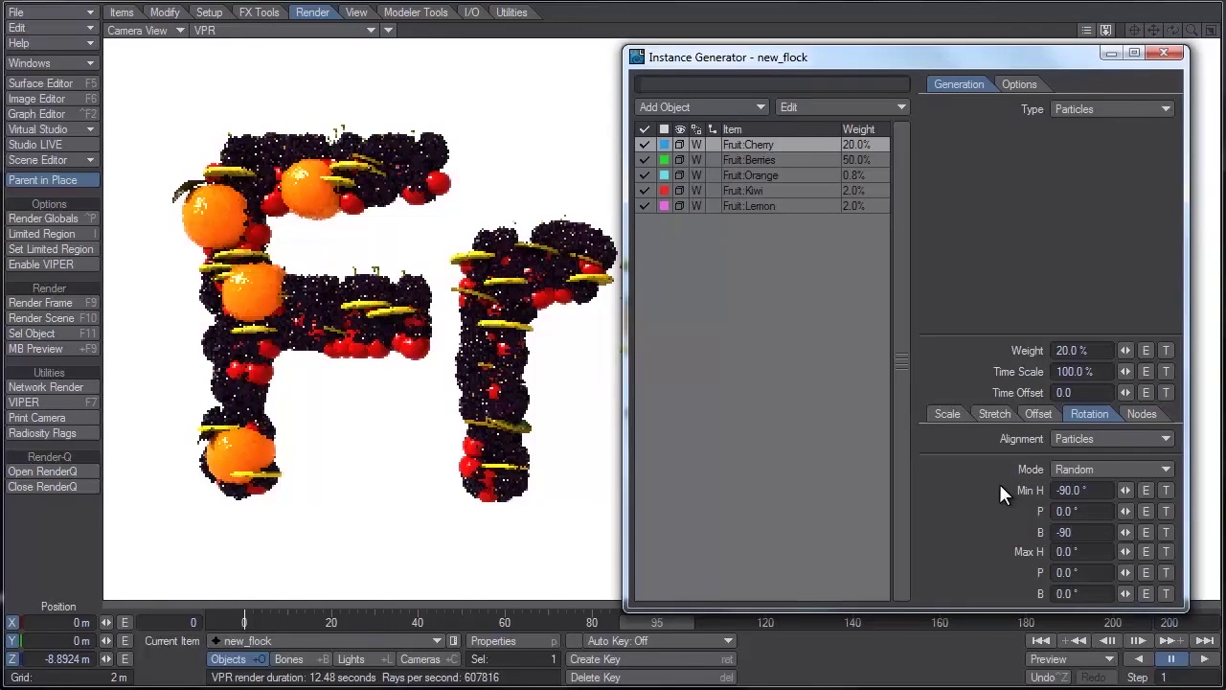
{"action": "key", "text": "Tab"}
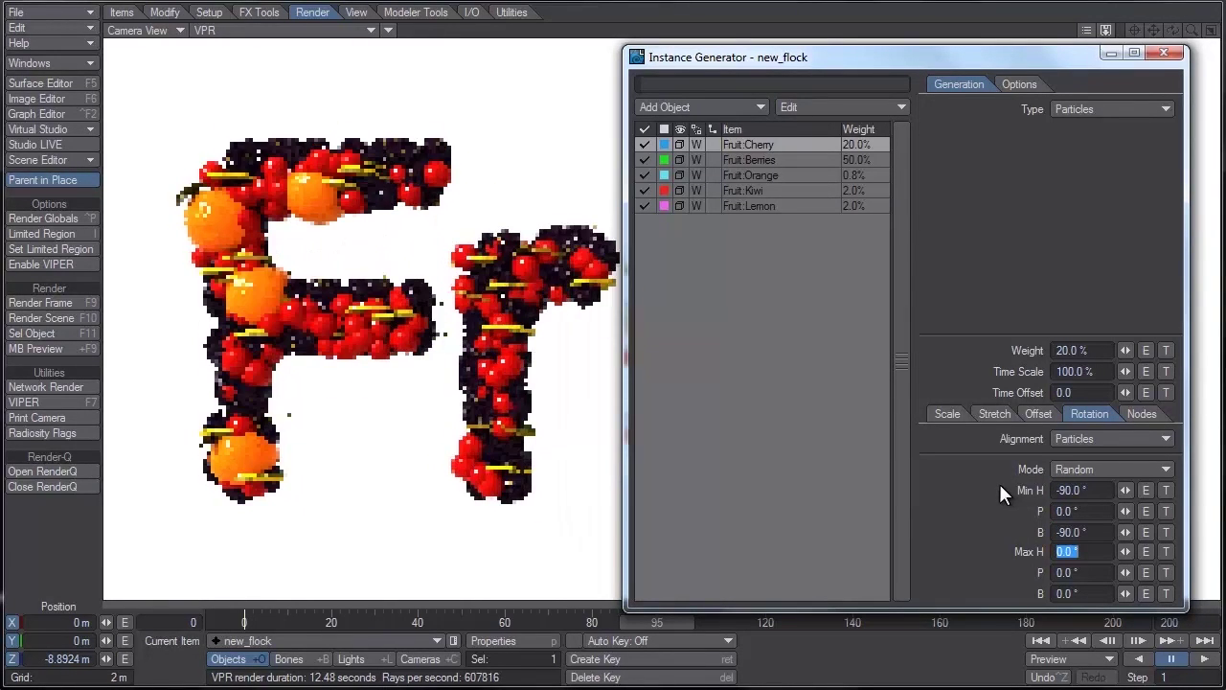
{"action": "type", "text": "90"}
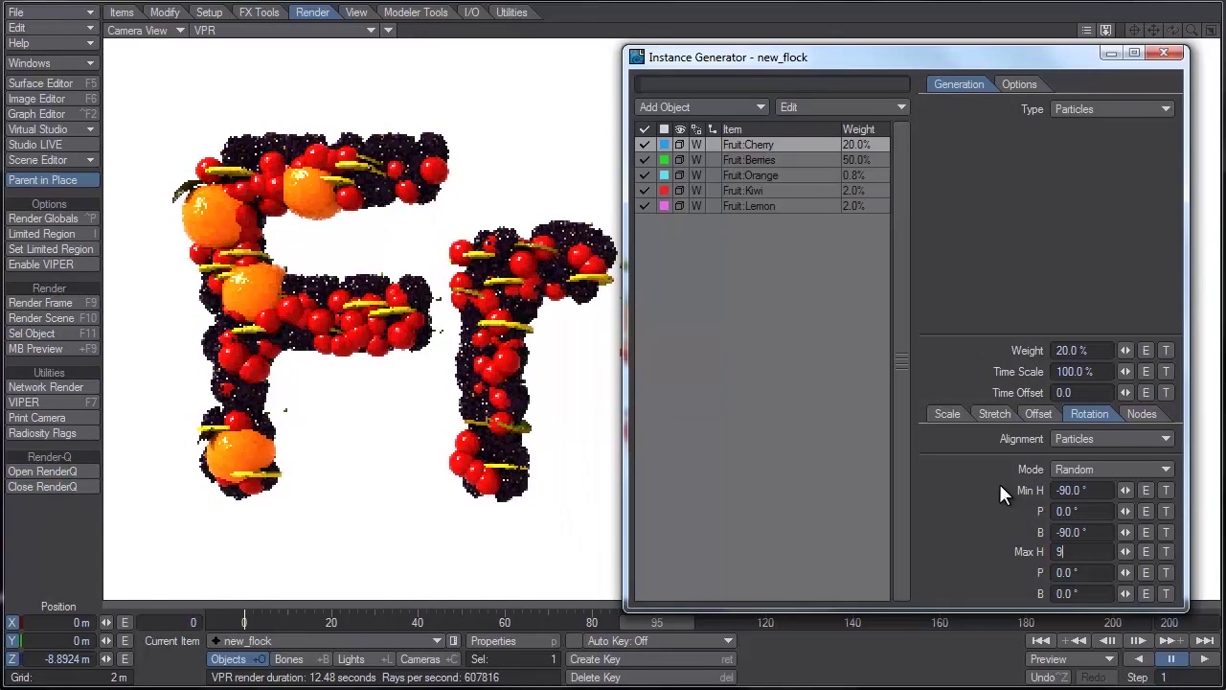
{"action": "key", "text": "Return"}
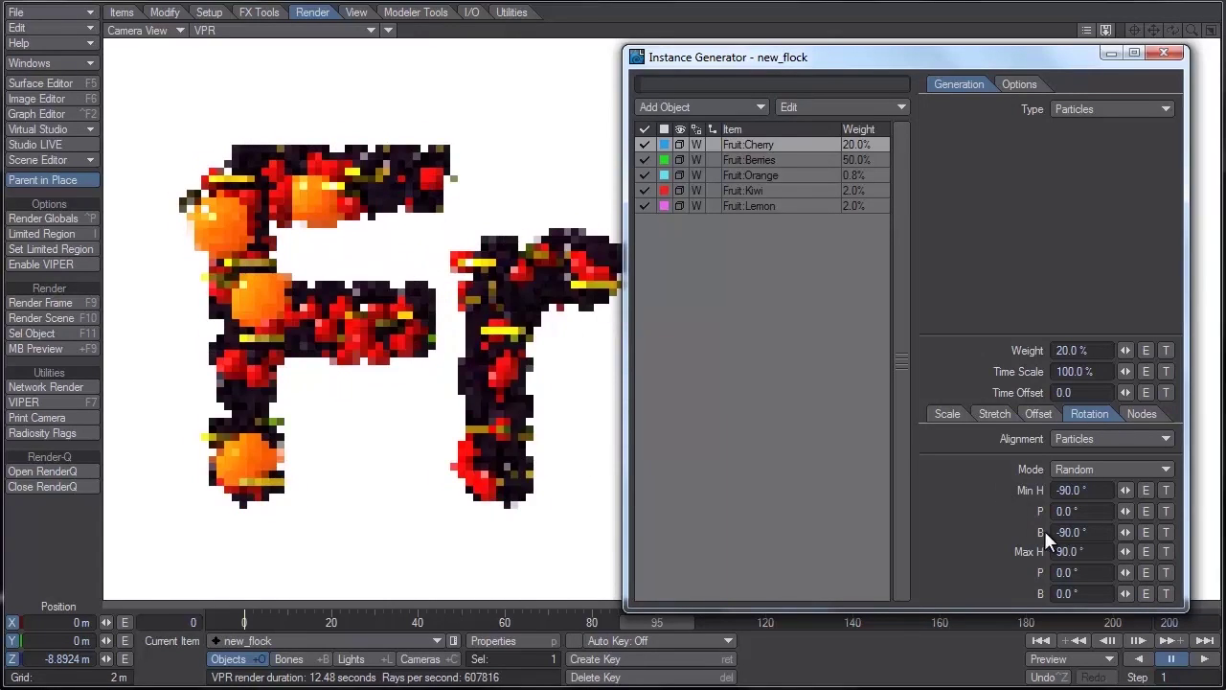
{"action": "left_click", "coordinate": [1066, 594]}
{"action": "type", "text": "90"}
{"action": "key", "text": "Return"}
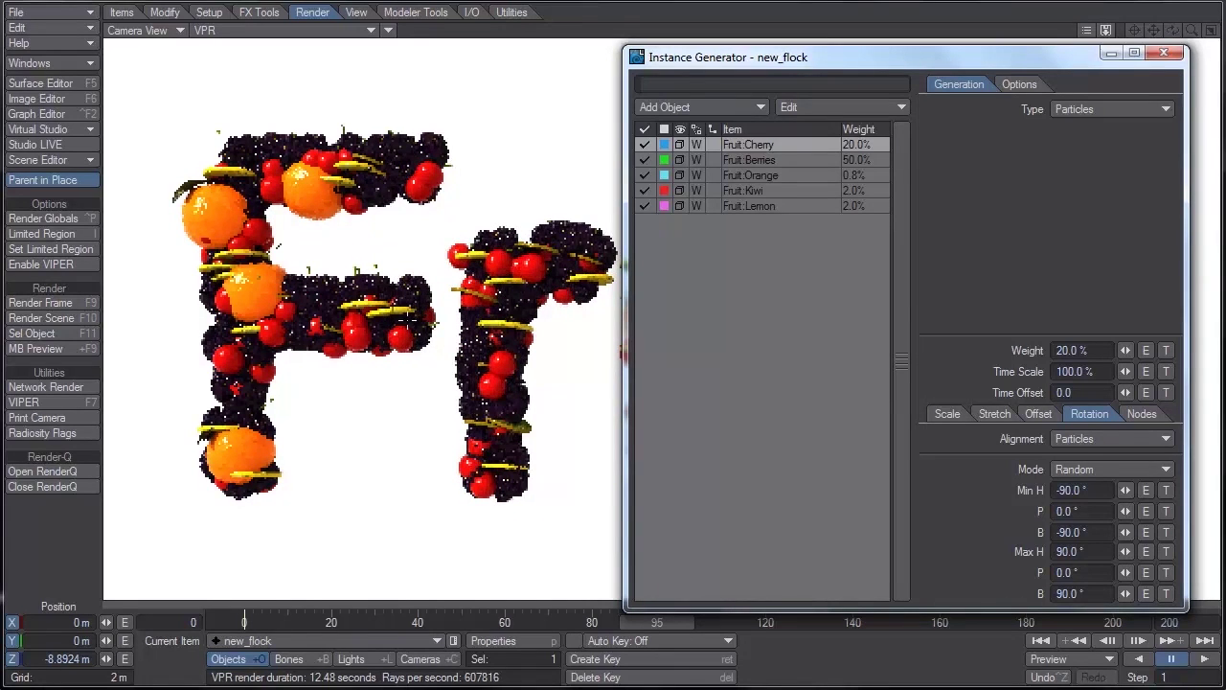
{"action": "left_click", "coordinate": [1095, 511]}
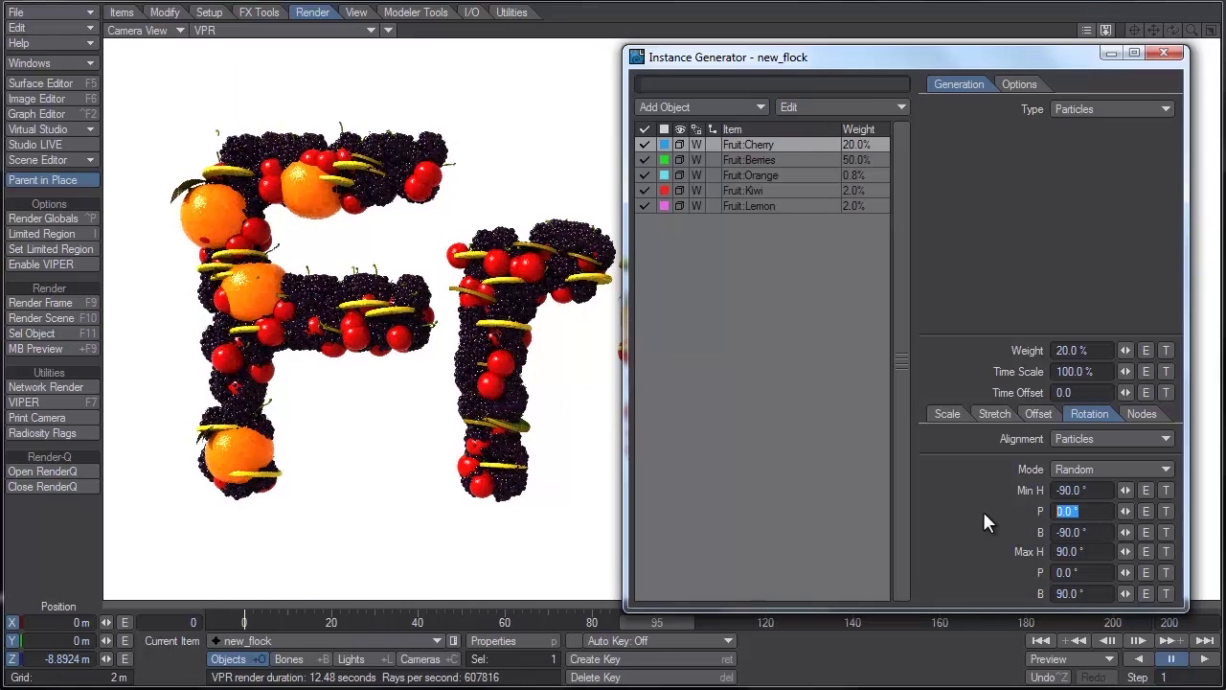
{"action": "type", "text": "-90"}
{"action": "key", "text": "Return"}
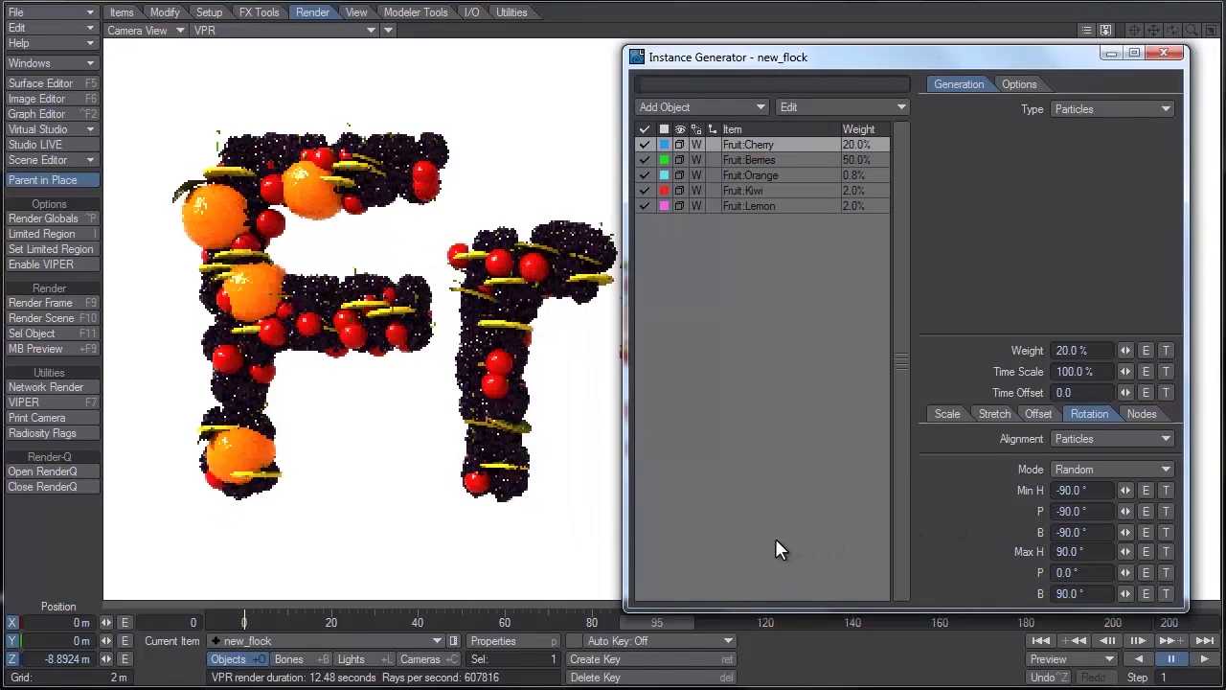
Give Fruit:Berries random heading and bank ranges with negative minimums and positive maximums
{"action": "left_click", "coordinate": [793, 160]}
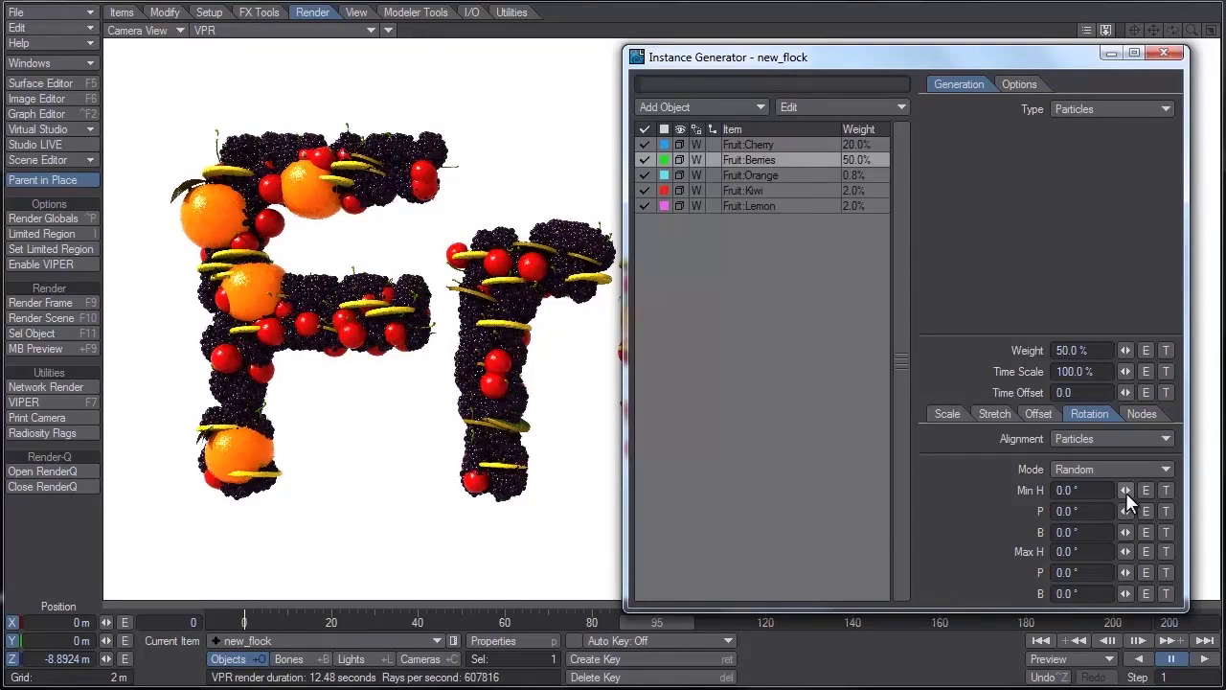
{"action": "left_click_drag", "start_coordinate": [1126, 491], "coordinate": [1088, 491]}
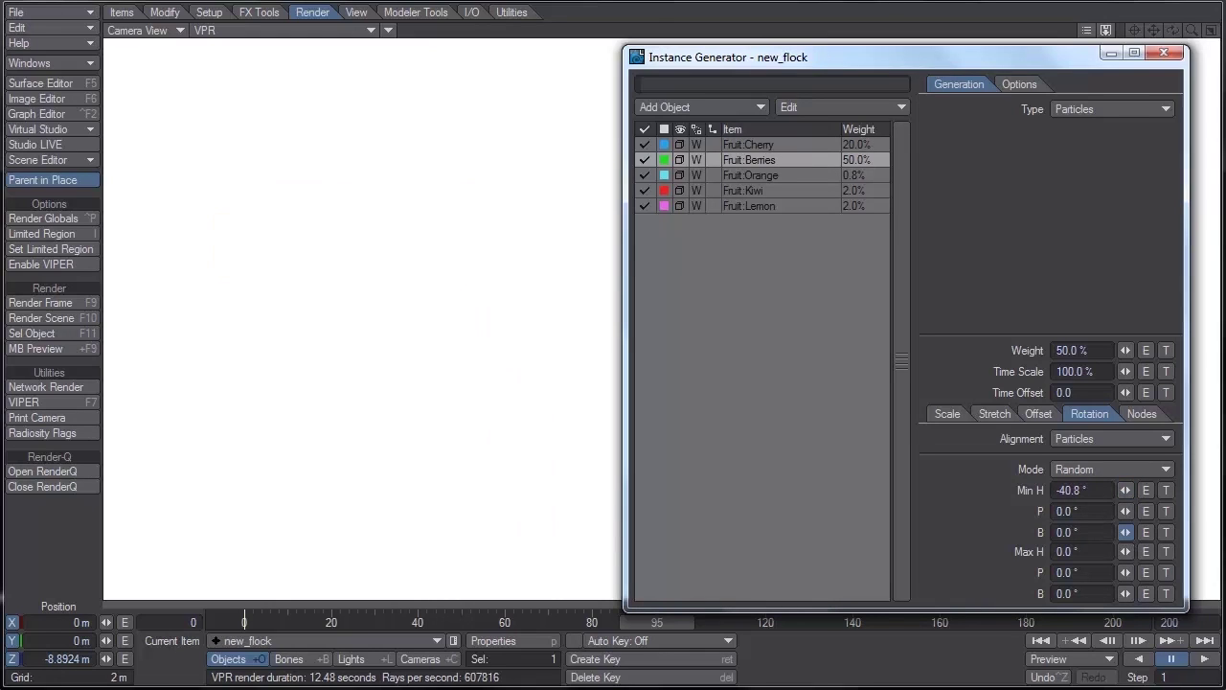
{"action": "left_click_drag", "start_coordinate": [1126, 532], "coordinate": [1156, 551]}
{"action": "left_click_drag", "start_coordinate": [1126, 594], "coordinate": [1142, 593]}
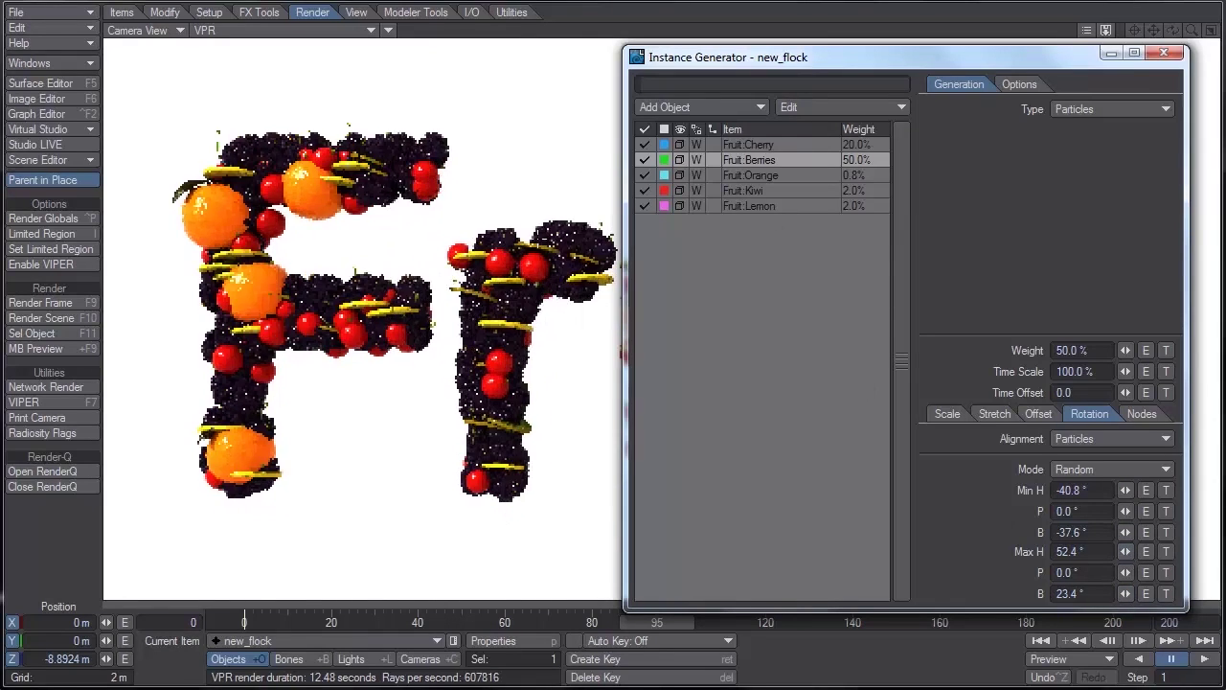
Set orange rotation from H -42°, P -166°, B -20° to H 25.9°, P 28.1°, B 31°
{"action": "left_click", "coordinate": [756, 175]}
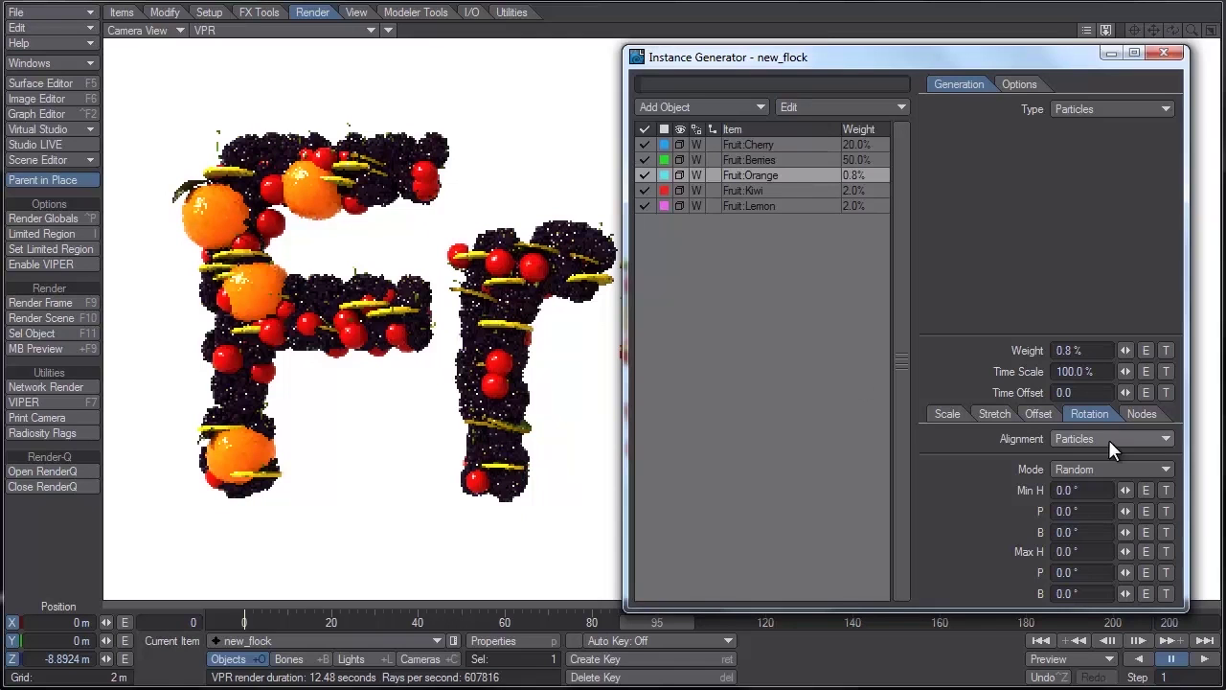
{"action": "left_click_drag", "start_coordinate": [1126, 489], "coordinate": [1111, 490]}
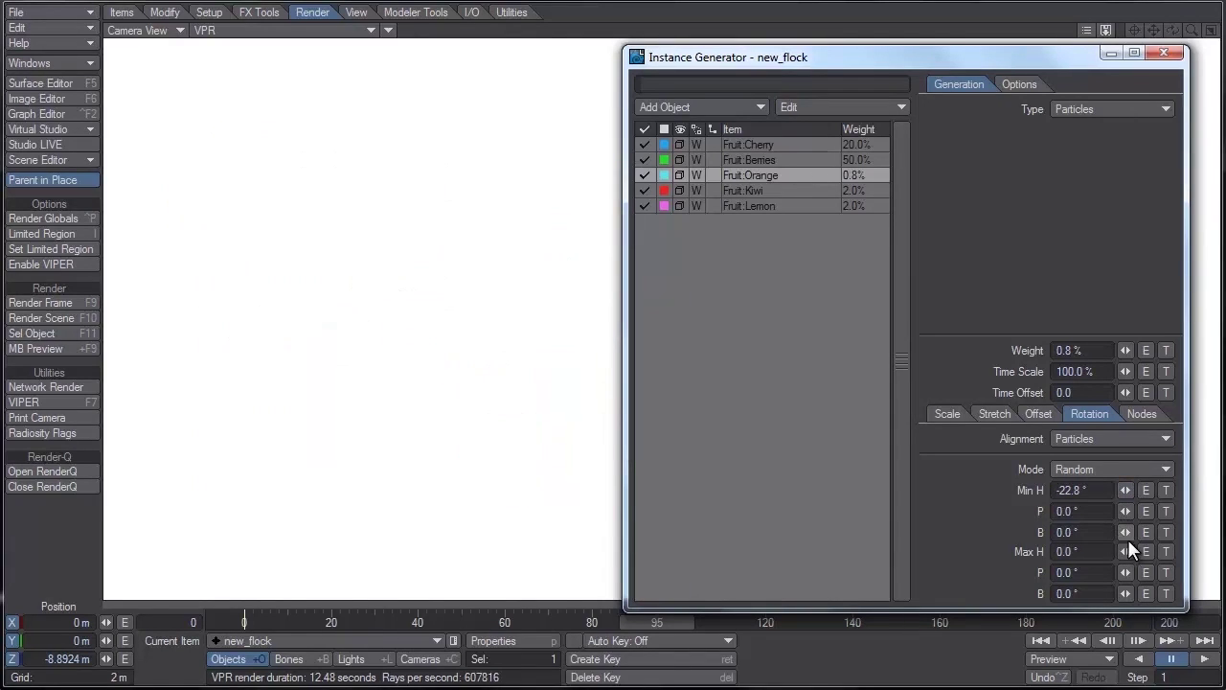
{"action": "mouse_move", "coordinate": [1126, 531]}
{"action": "left_mouse_down"}
{"action": "mouse_move", "coordinate": [1113, 532]}
{"action": "mouse_move", "coordinate": [1119, 511]}
{"action": "left_mouse_up"}
{"action": "left_click_drag", "start_coordinate": [1125, 572], "coordinate": [1132, 572]}
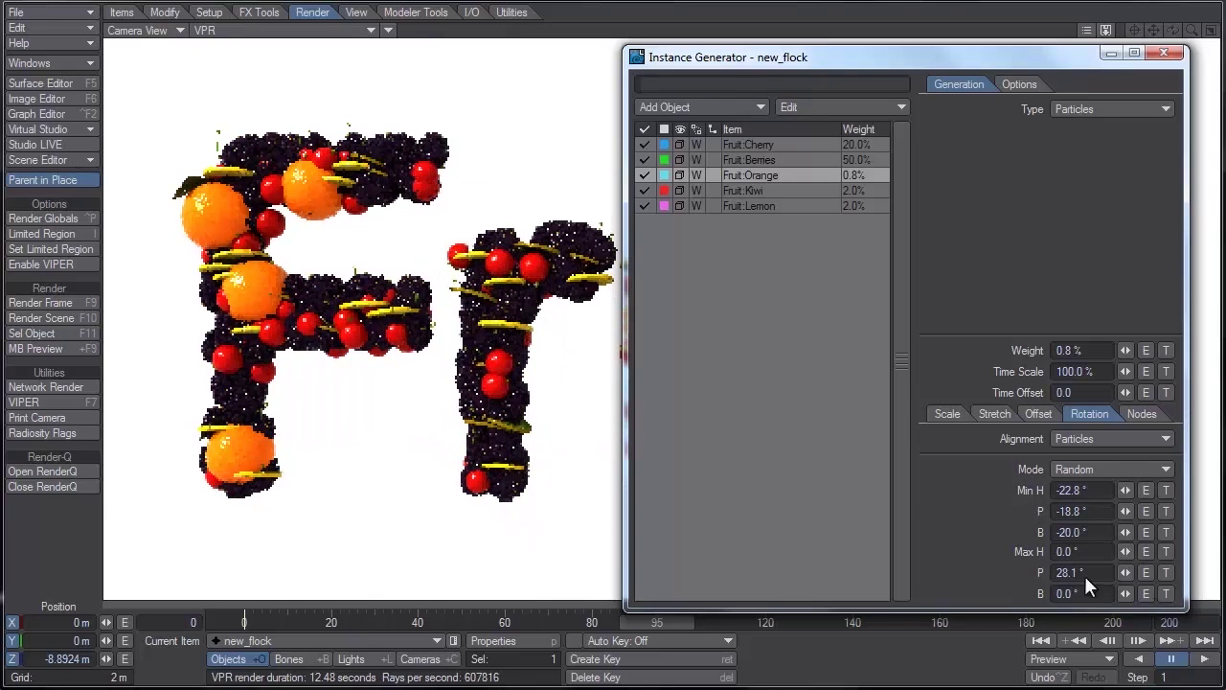
{"action": "left_click_drag", "start_coordinate": [1126, 556], "coordinate": [1122, 596]}
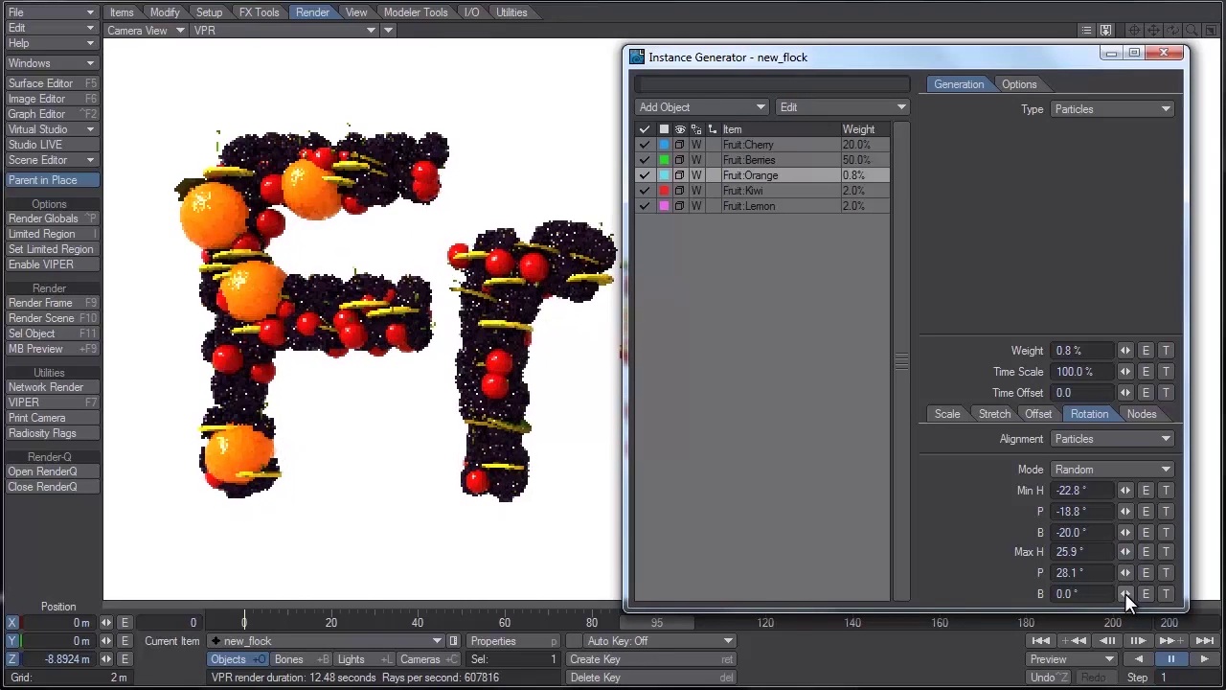
{"action": "left_click_drag", "start_coordinate": [1125, 593], "coordinate": [5, 158]}
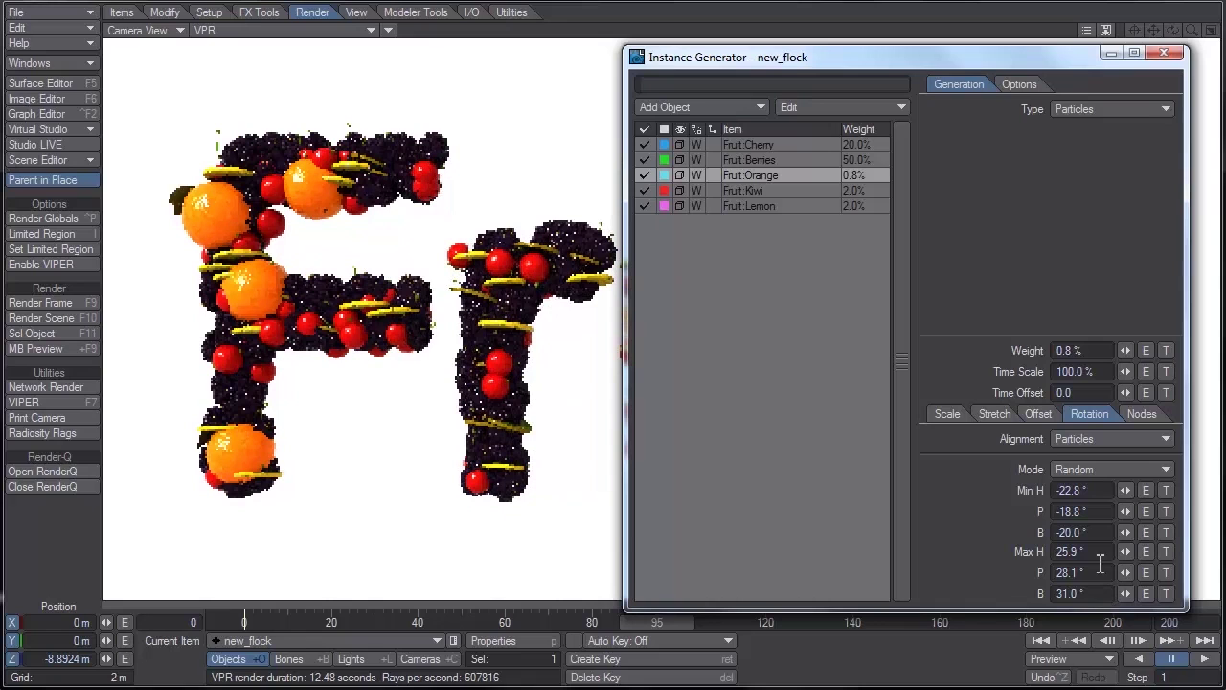
{"action": "left_click_drag", "start_coordinate": [1125, 511], "coordinate": [575, 510]}
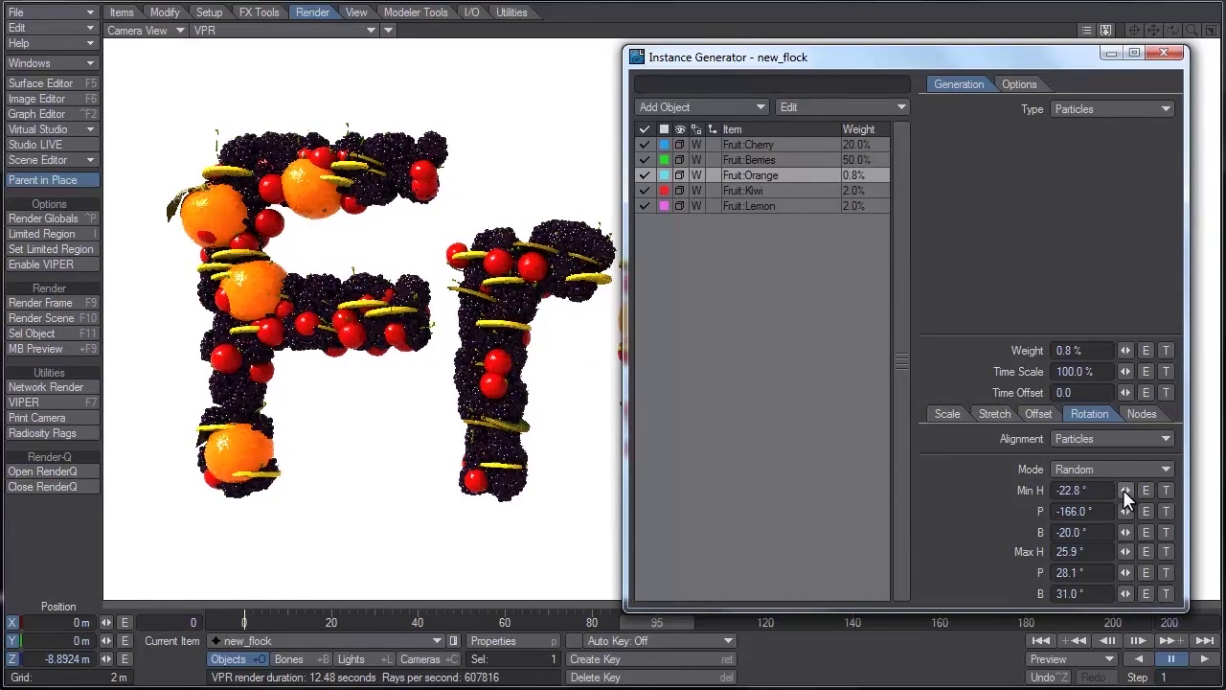
{"action": "left_click_drag", "start_coordinate": [1125, 489], "coordinate": [1053, 490]}
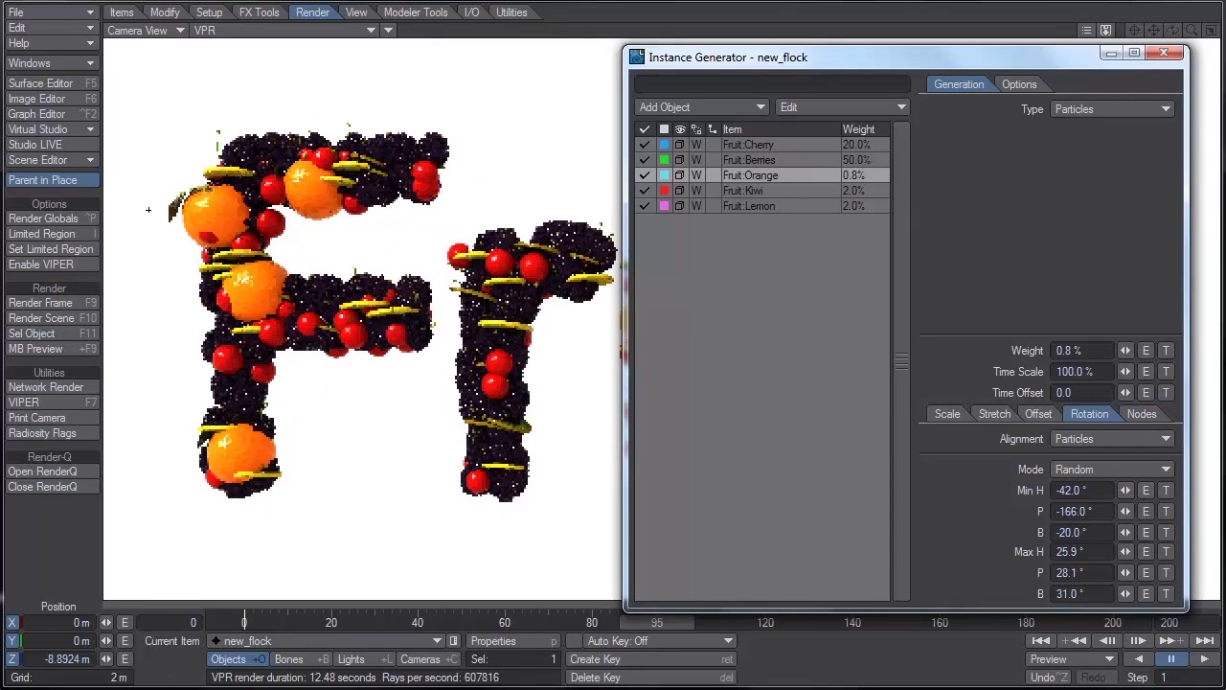
{"action": "left_click_drag", "start_coordinate": [925, 58], "coordinate": [330, 205]}
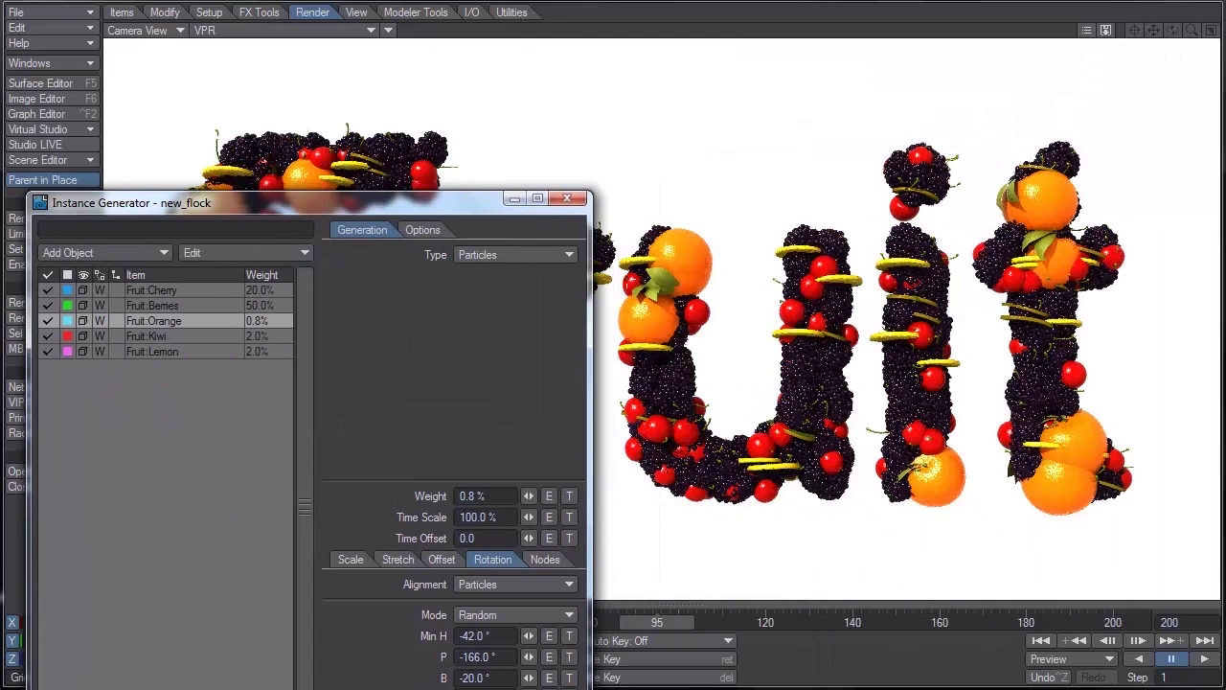
{"action": "left_click_drag", "start_coordinate": [479, 204], "coordinate": [1019, 104]}
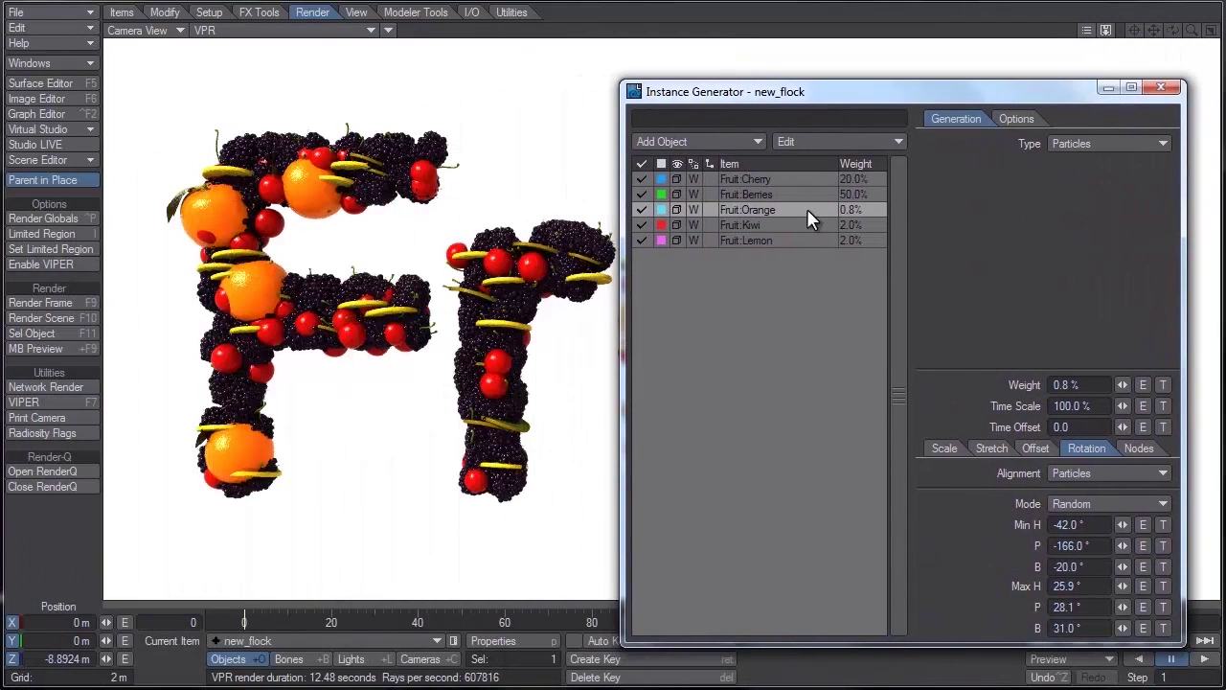
For Fruit:Kiwi, set pitch -24.2° to 82.5°, minimum bank -90° and maximum heading 90°
{"action": "left_click", "coordinate": [779, 225]}
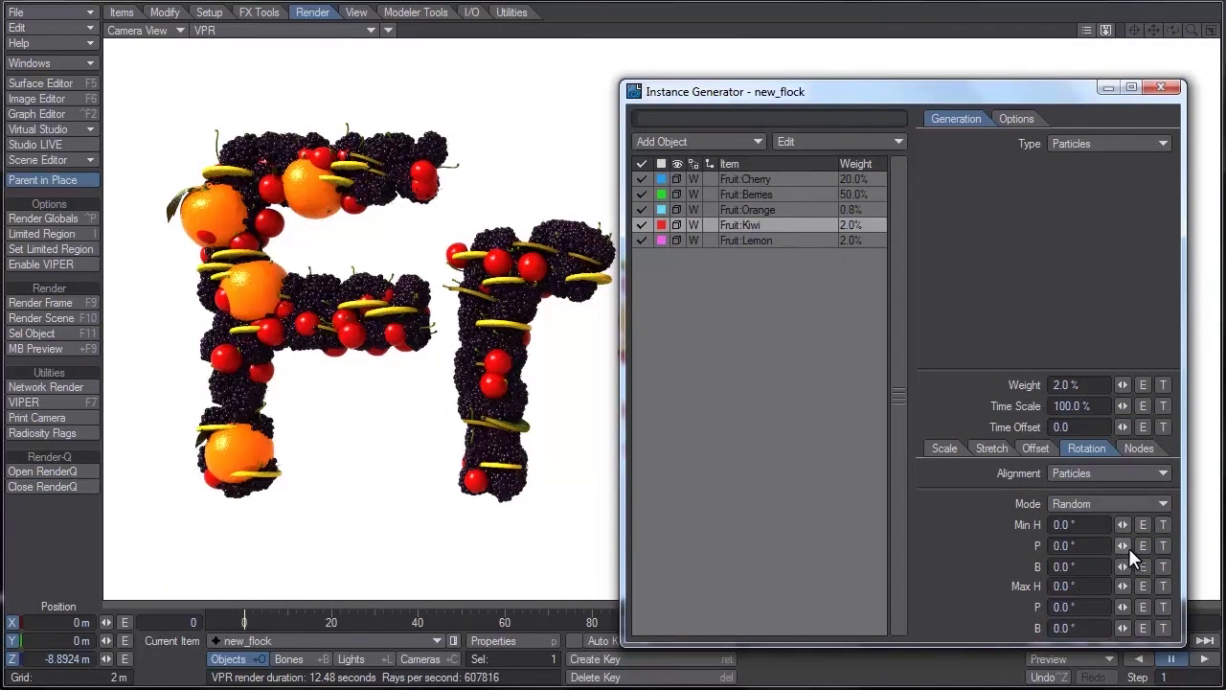
{"action": "left_click_drag", "start_coordinate": [1123, 545], "coordinate": [1073, 546]}
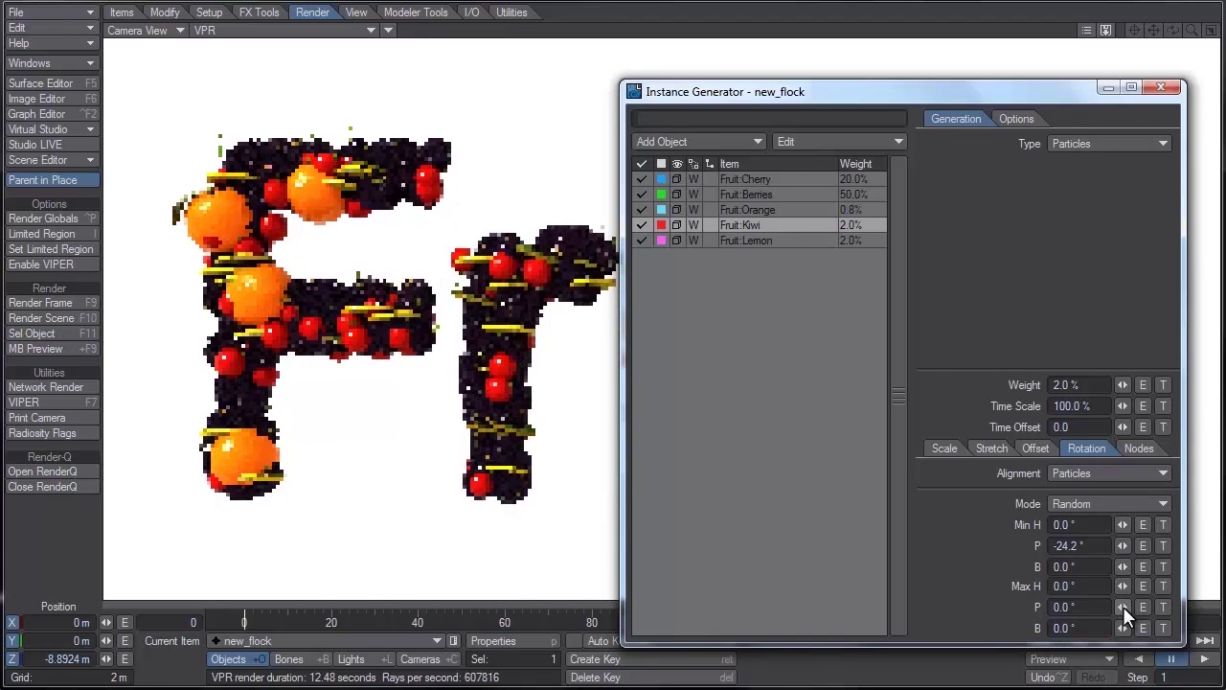
{"action": "left_click_drag", "start_coordinate": [1123, 606], "coordinate": [1155, 606]}
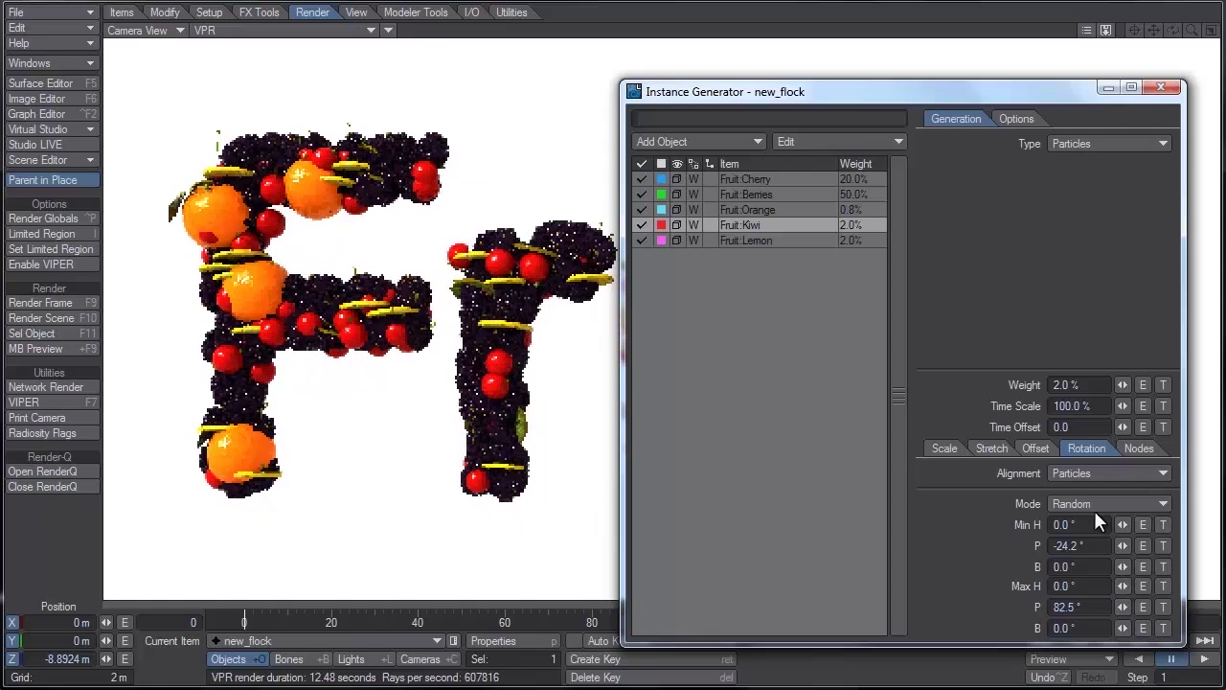
{"action": "left_click_drag", "start_coordinate": [1123, 525], "coordinate": [1101, 524]}
{"action": "left_click", "coordinate": [1095, 566]}
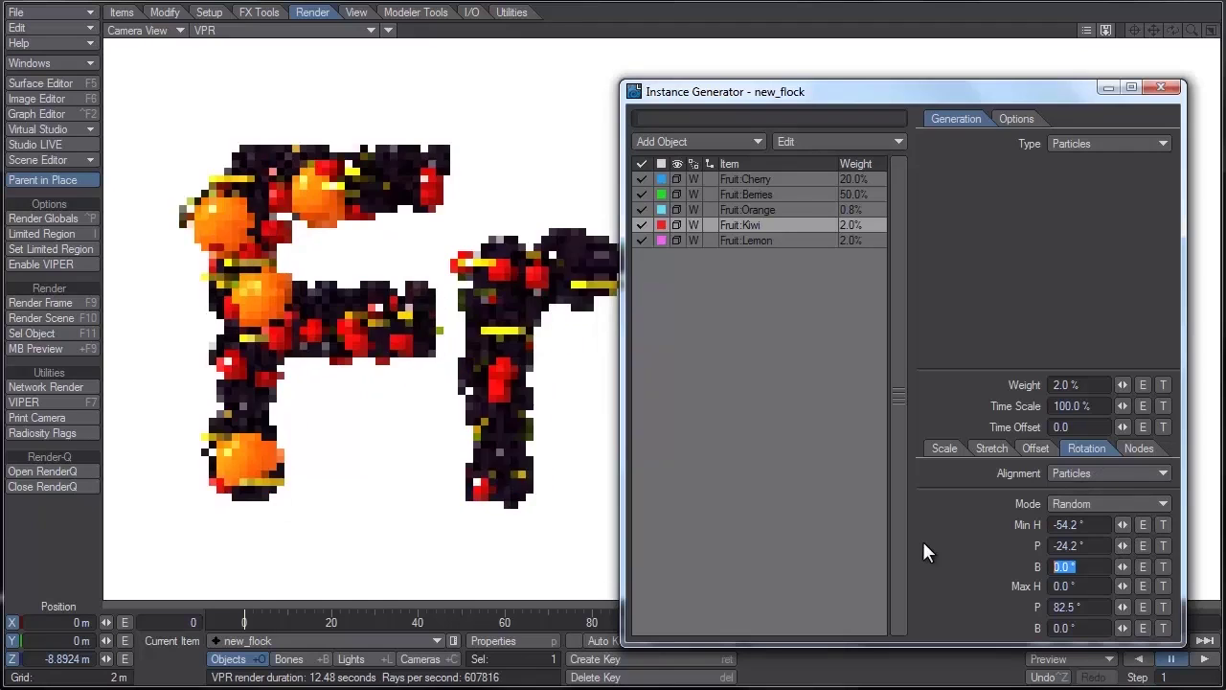
{"action": "type", "text": "-90"}
{"action": "key", "text": "Tab"}
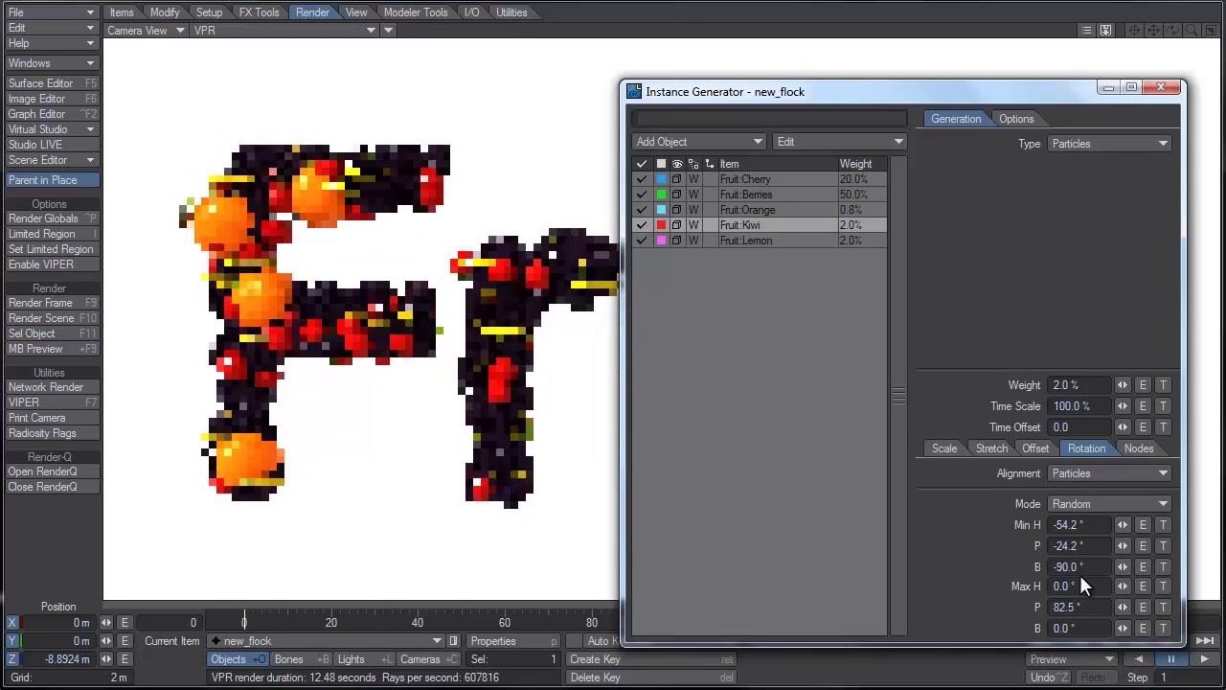
{"action": "type", "text": "90"}
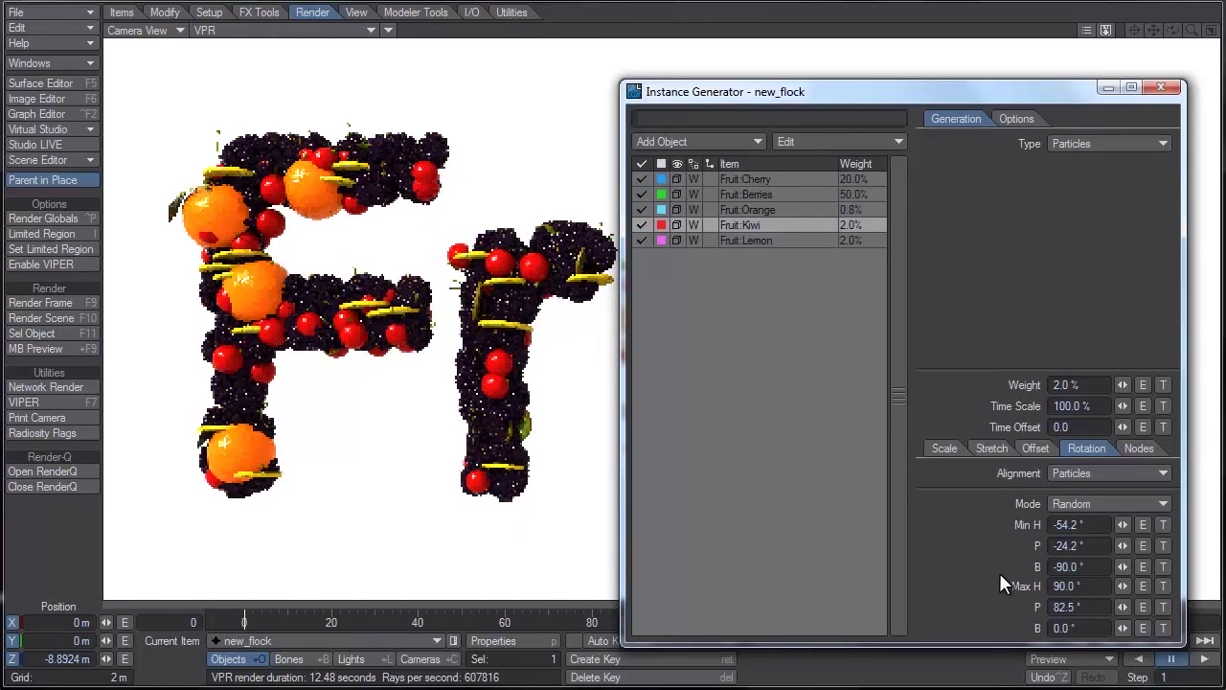
{"action": "key", "text": "Return"}
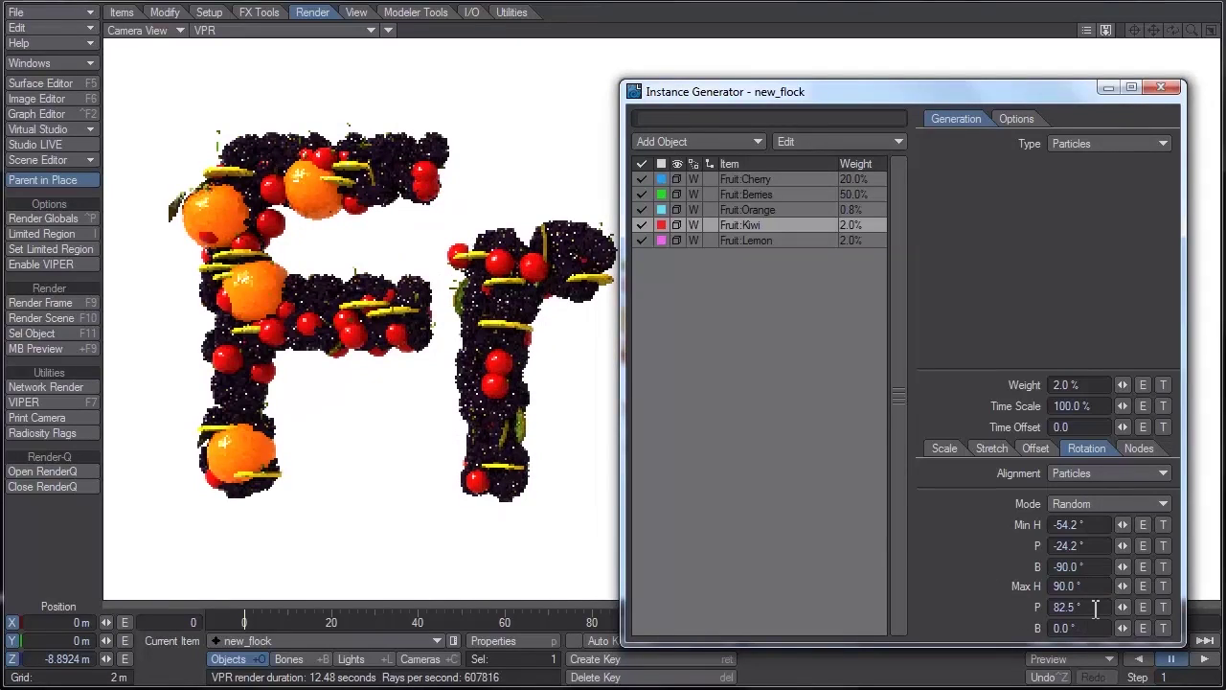
Set the kiwi's maximum bank to 90° and minimum heading to -90°
{"action": "left_click", "coordinate": [1095, 605]}
{"action": "key", "text": "Tab"}
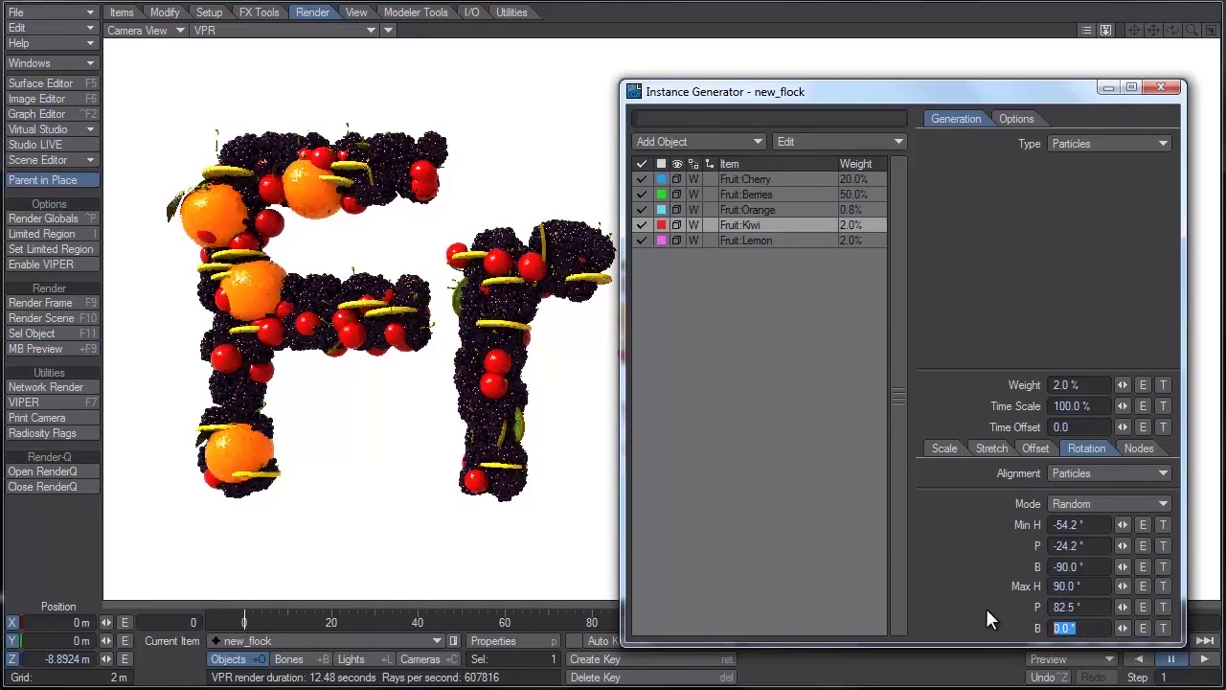
{"action": "type", "text": "90"}
{"action": "key", "text": "Return"}
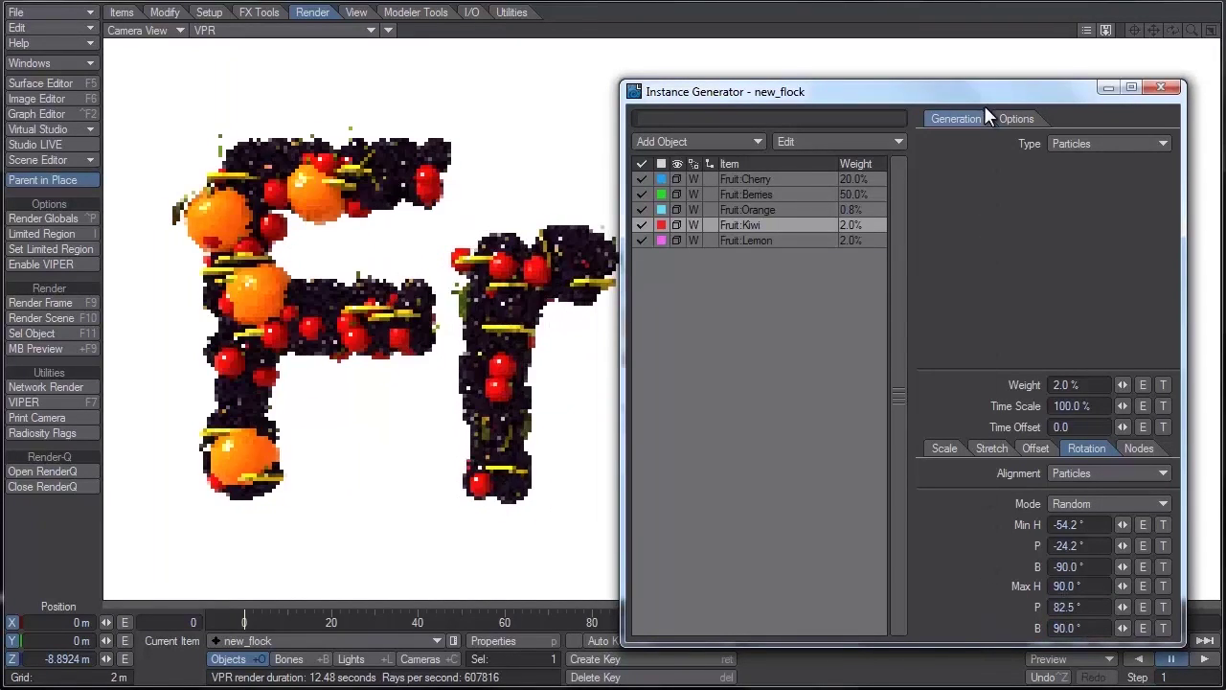
{"action": "left_click_drag", "start_coordinate": [985, 104], "coordinate": [533, 566]}
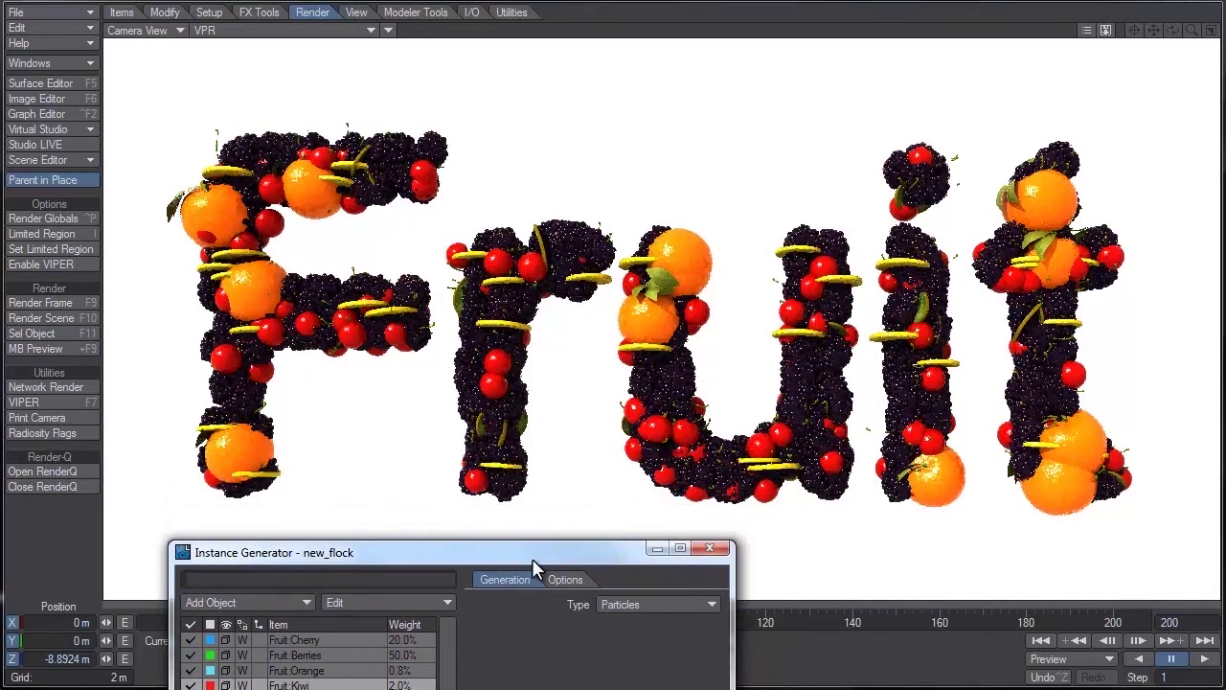
{"action": "left_click_drag", "start_coordinate": [555, 515], "coordinate": [958, 107]}
{"action": "left_click", "coordinate": [1054, 539]}
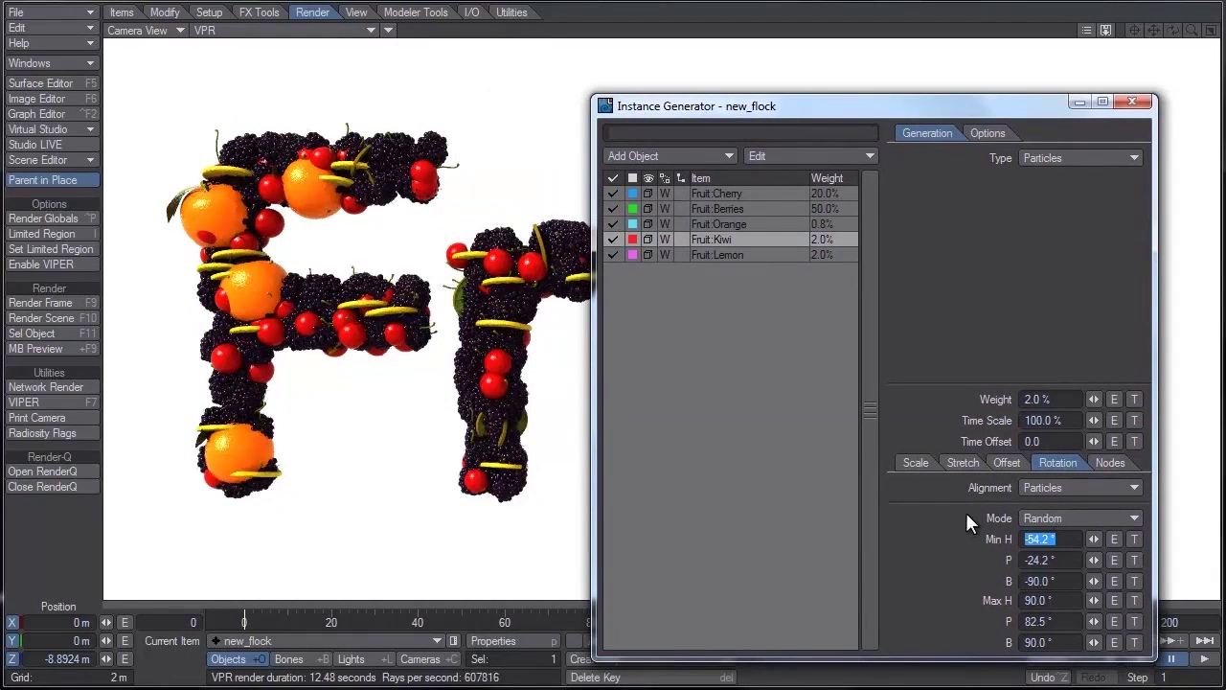
{"action": "type", "text": "-90"}
{"action": "key", "text": "Return"}
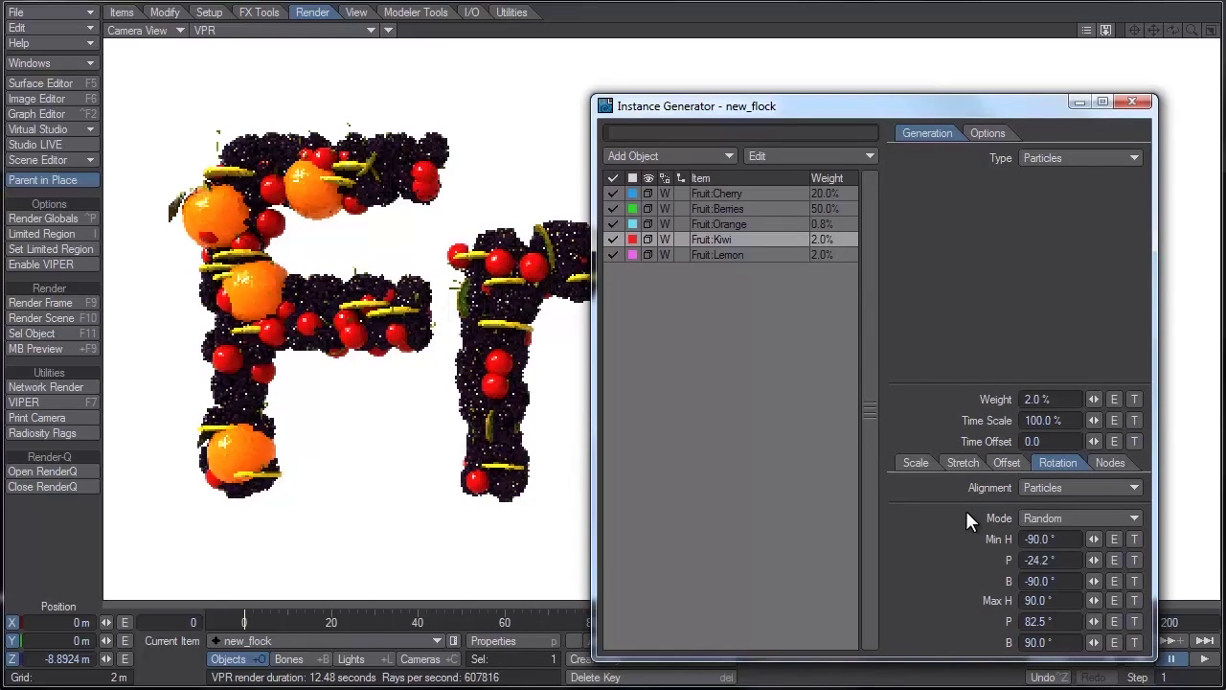
{"action": "mouse_move", "coordinate": [935, 130]}
{"action": "left_mouse_down"}
{"action": "mouse_move", "coordinate": [937, 204]}
{"action": "mouse_move", "coordinate": [883, 381]}
{"action": "mouse_move", "coordinate": [952, 147]}
{"action": "left_mouse_up"}
Set the Fruit:Lemon pitch range from -90° to 180°
{"action": "left_click", "coordinate": [761, 271]}
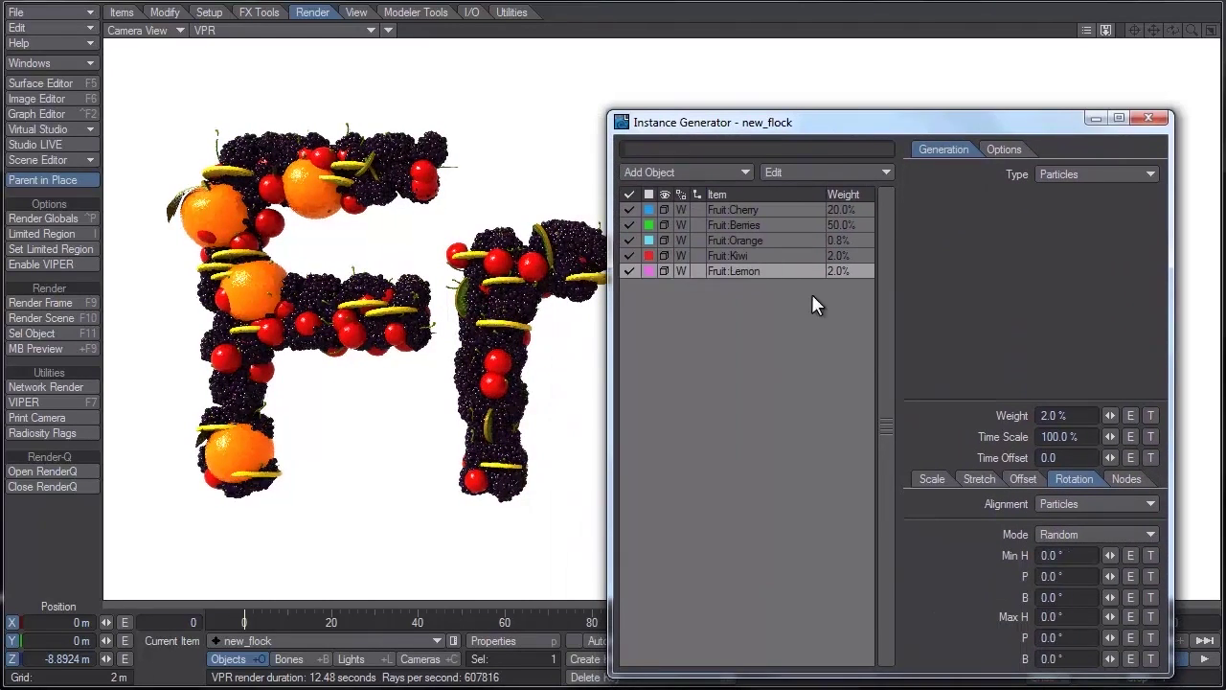
{"action": "left_click", "coordinate": [1052, 576]}
{"action": "type", "text": "-90"}
{"action": "key", "text": "Return"}
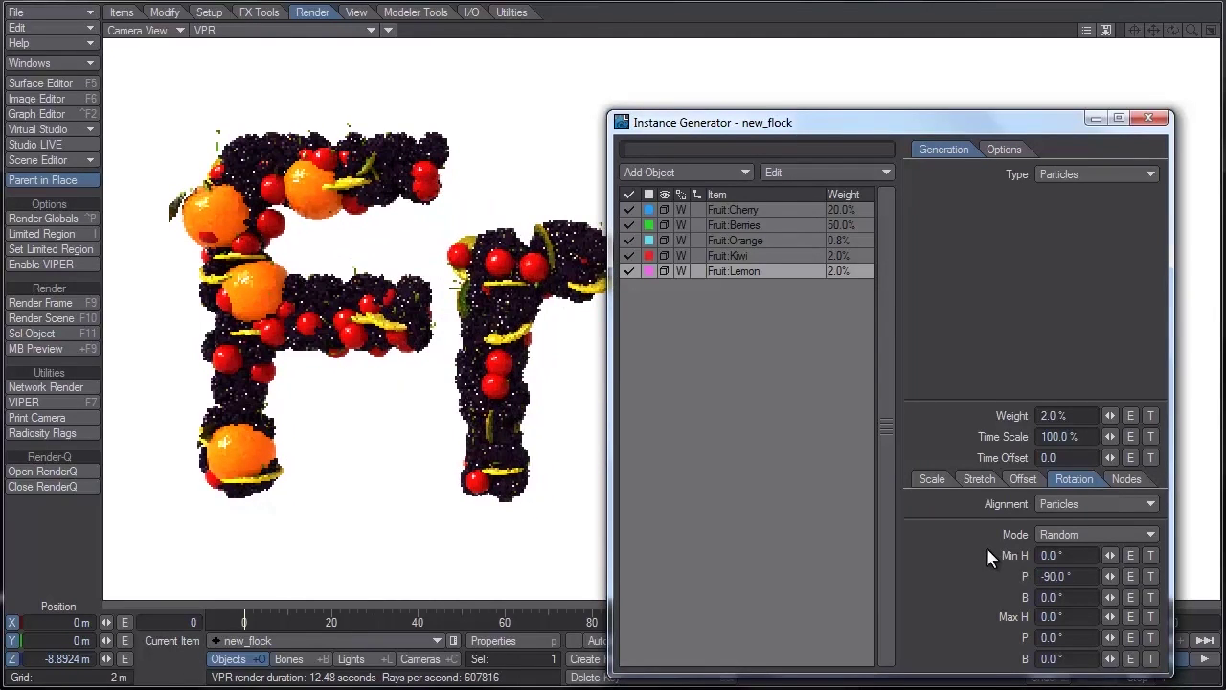
{"action": "left_click", "coordinate": [1083, 637]}
{"action": "type", "text": "180"}
{"action": "key", "text": "Return"}
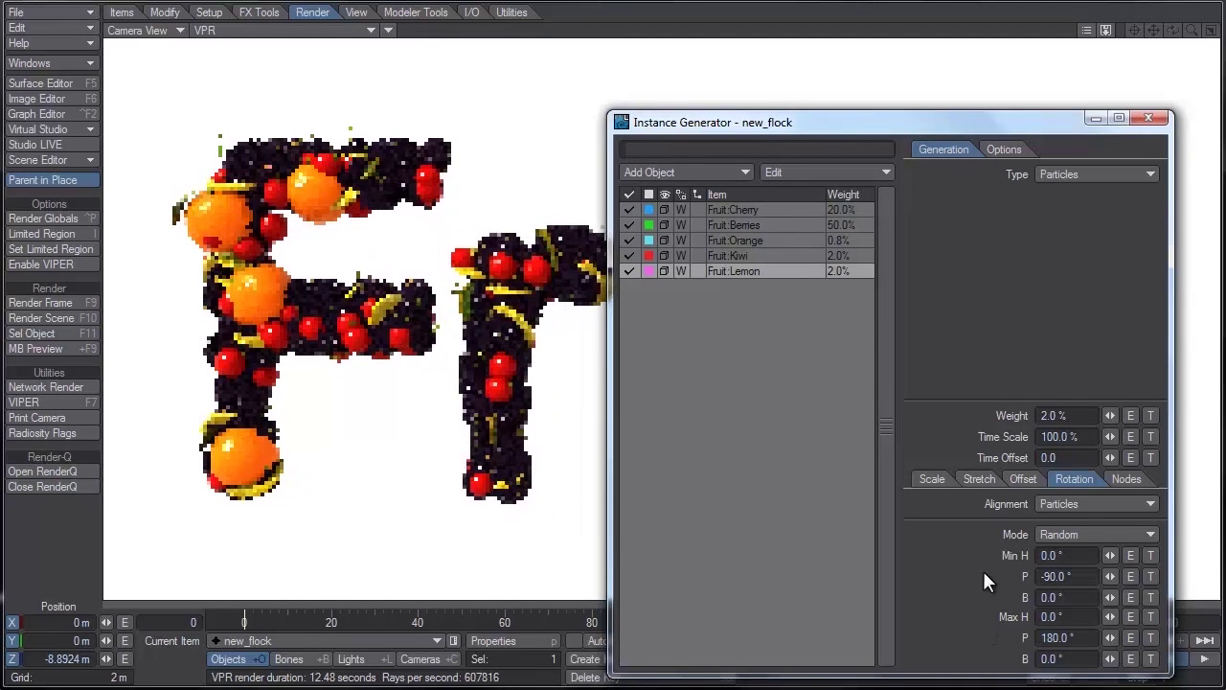
Set the lemon's minimum heading to -40° and maximum bank to 50°
{"action": "left_click", "coordinate": [1080, 556]}
{"action": "type", "text": "-90"}
{"action": "key", "text": "Return"}
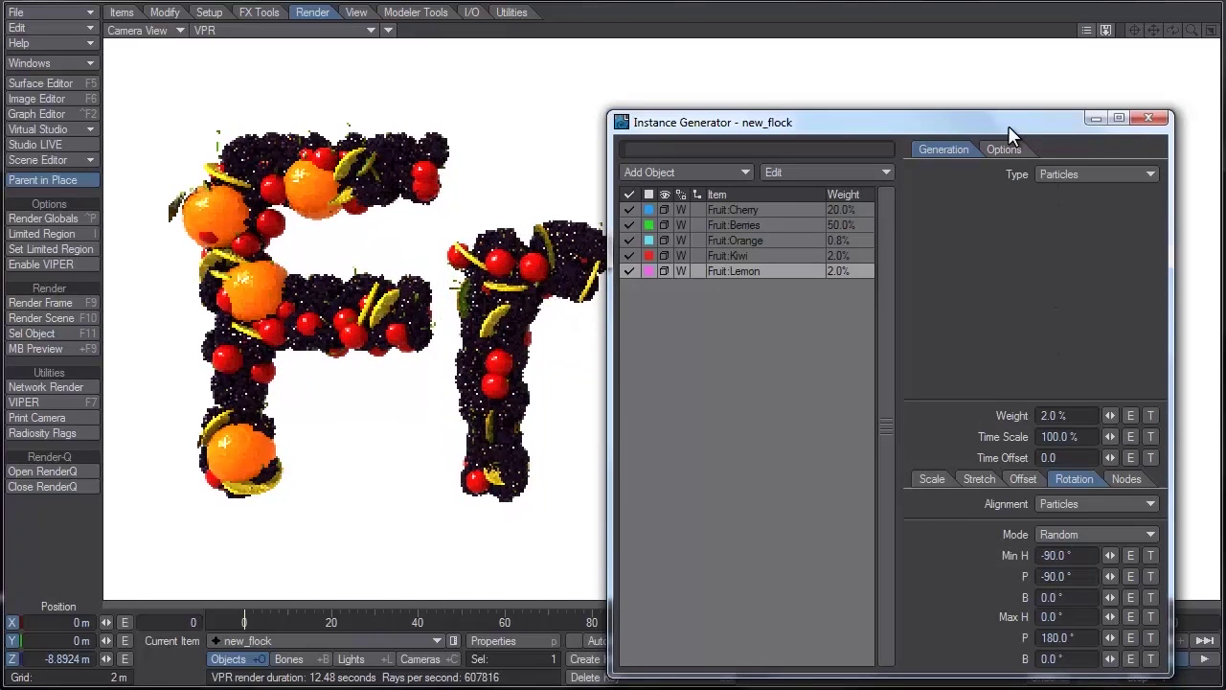
{"action": "left_click_drag", "start_coordinate": [1013, 136], "coordinate": [668, 106]}
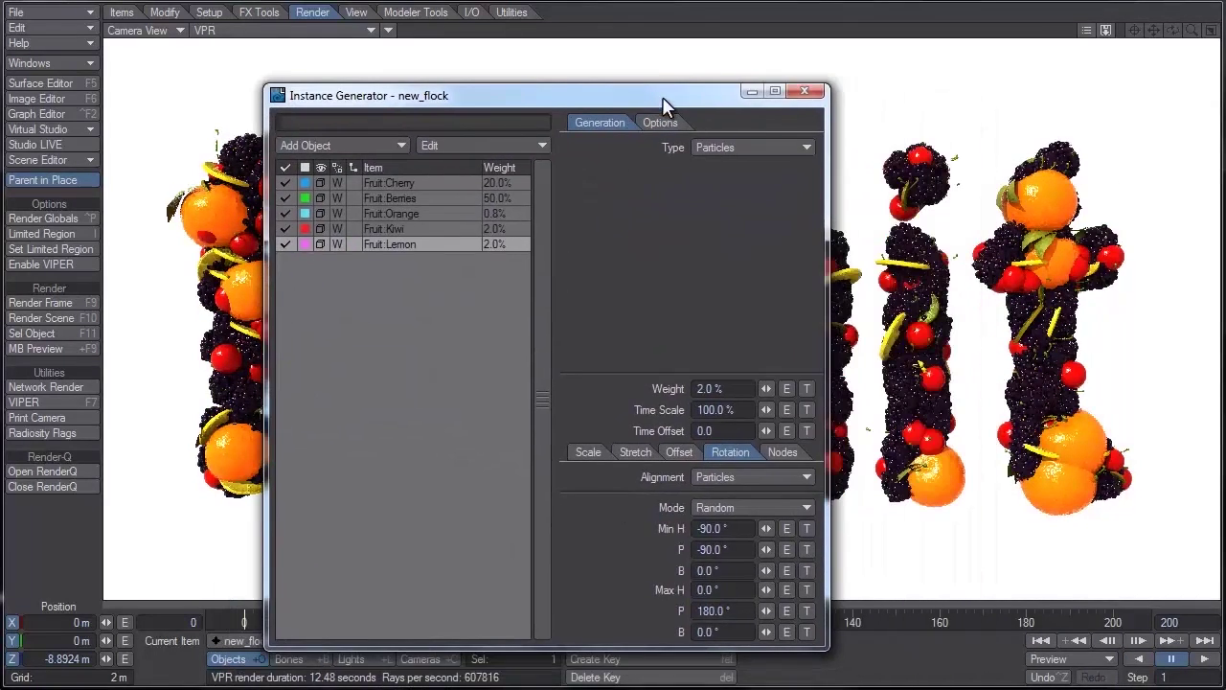
{"action": "left_click", "coordinate": [747, 529]}
{"action": "type", "text": "-4"}
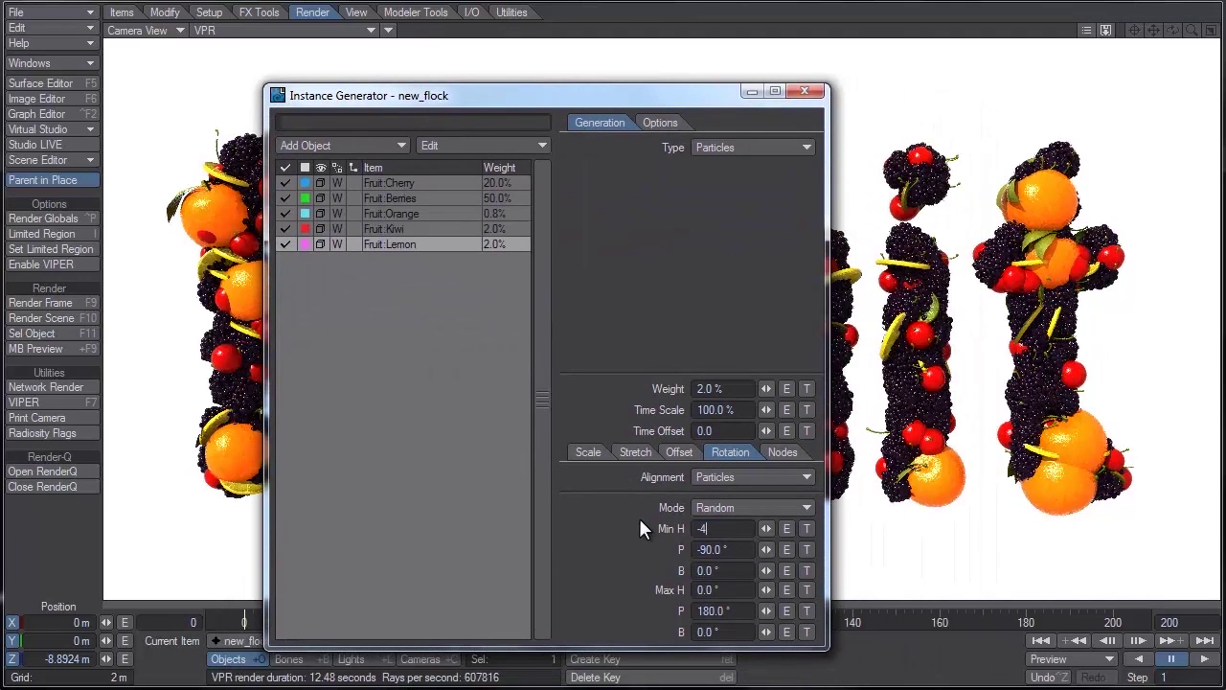
{"action": "type", "text": "0"}
{"action": "key", "text": "Return"}
{"action": "left_click", "coordinate": [725, 632]}
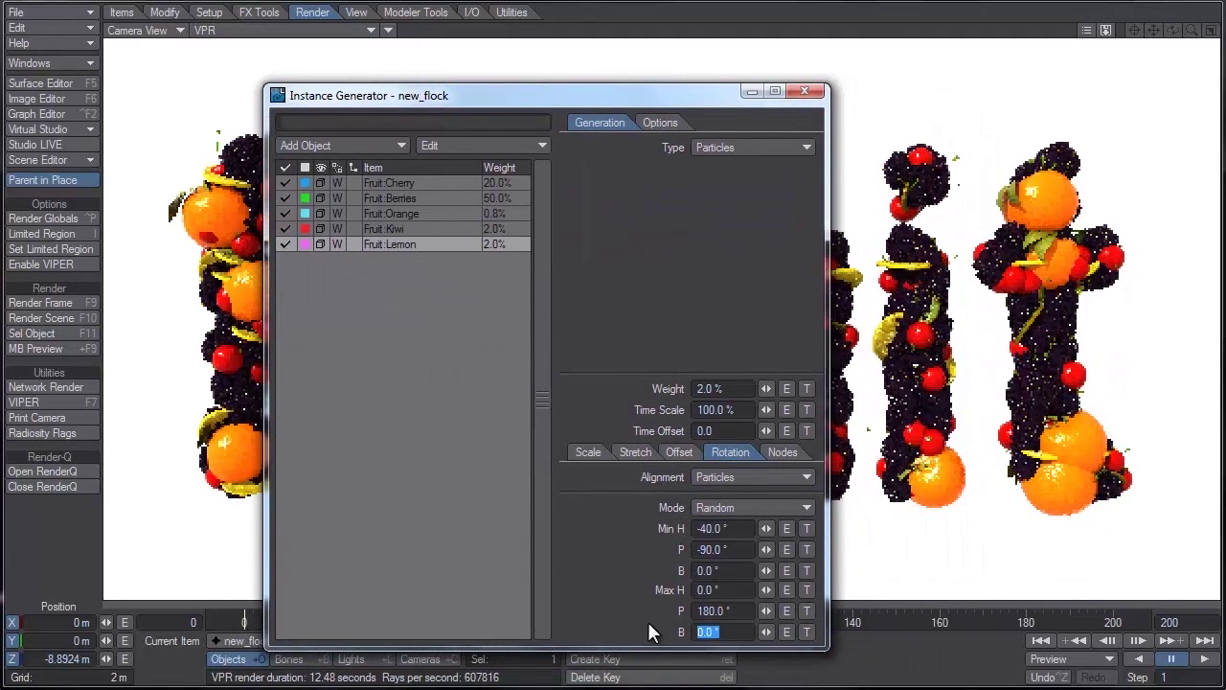
{"action": "type", "text": "50"}
{"action": "key", "text": "Return"}
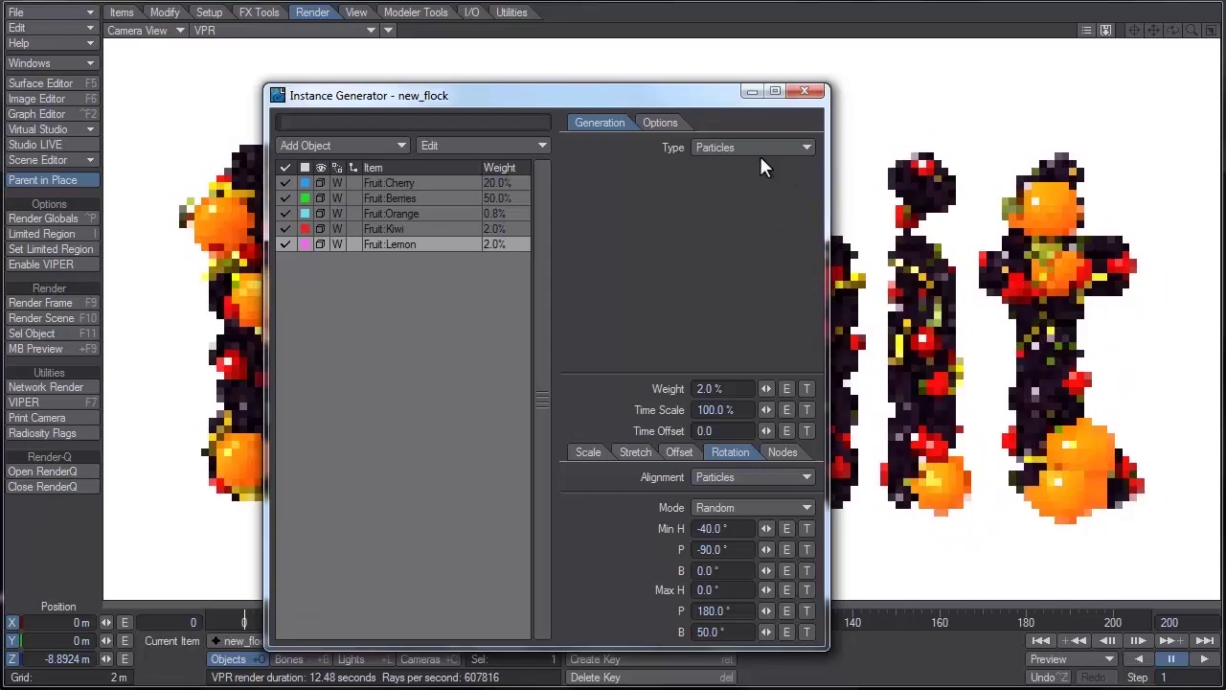
{"action": "left_click_drag", "start_coordinate": [677, 104], "coordinate": [834, 566]}
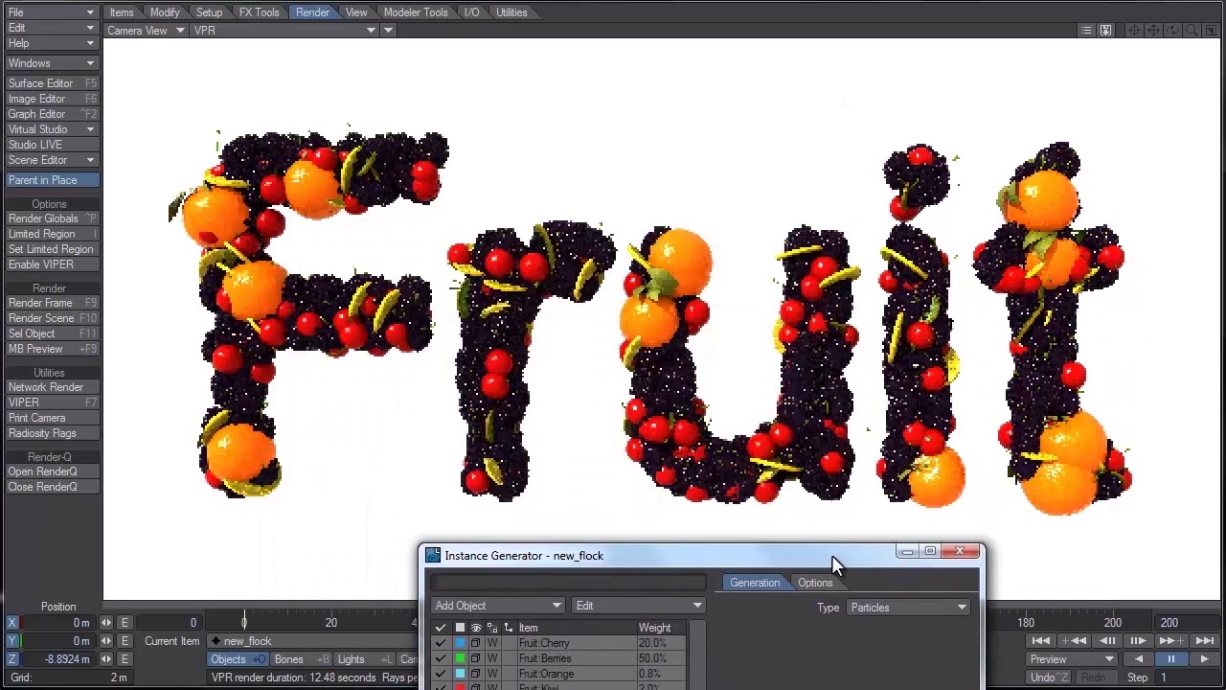
Move the camera to X 3.621 m, Z -5.06 m framing Fruit and key its position
{"action": "left_click", "coordinate": [960, 551]}
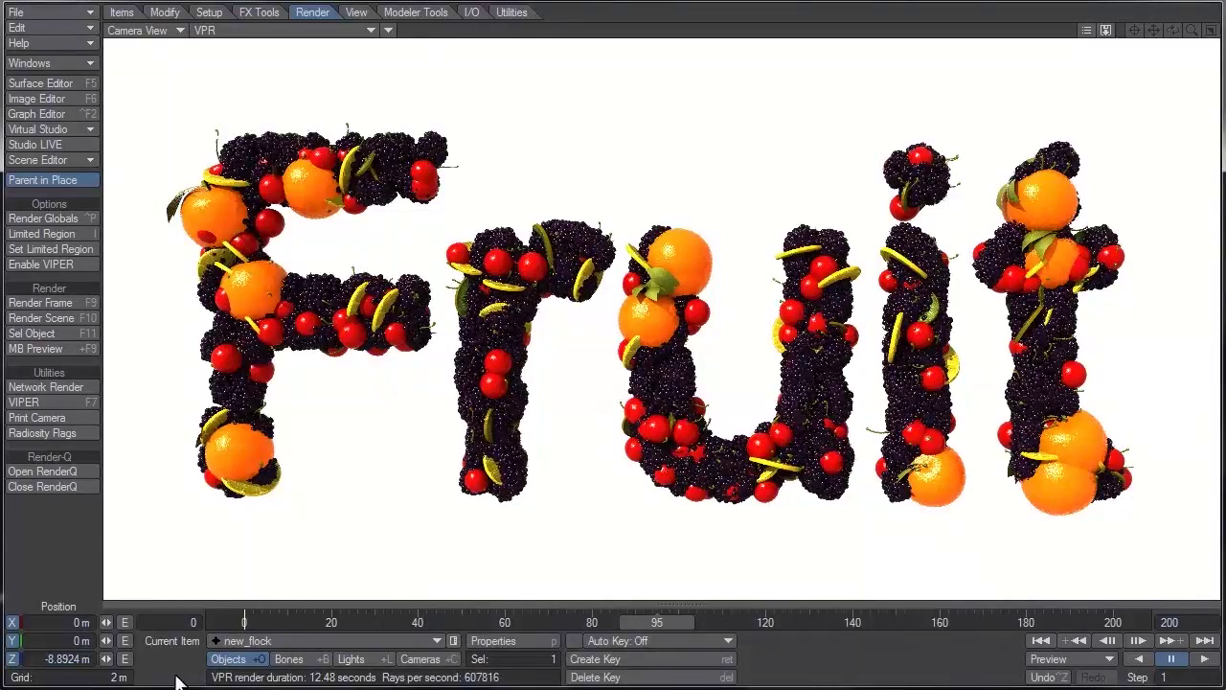
{"action": "left_click", "coordinate": [458, 663]}
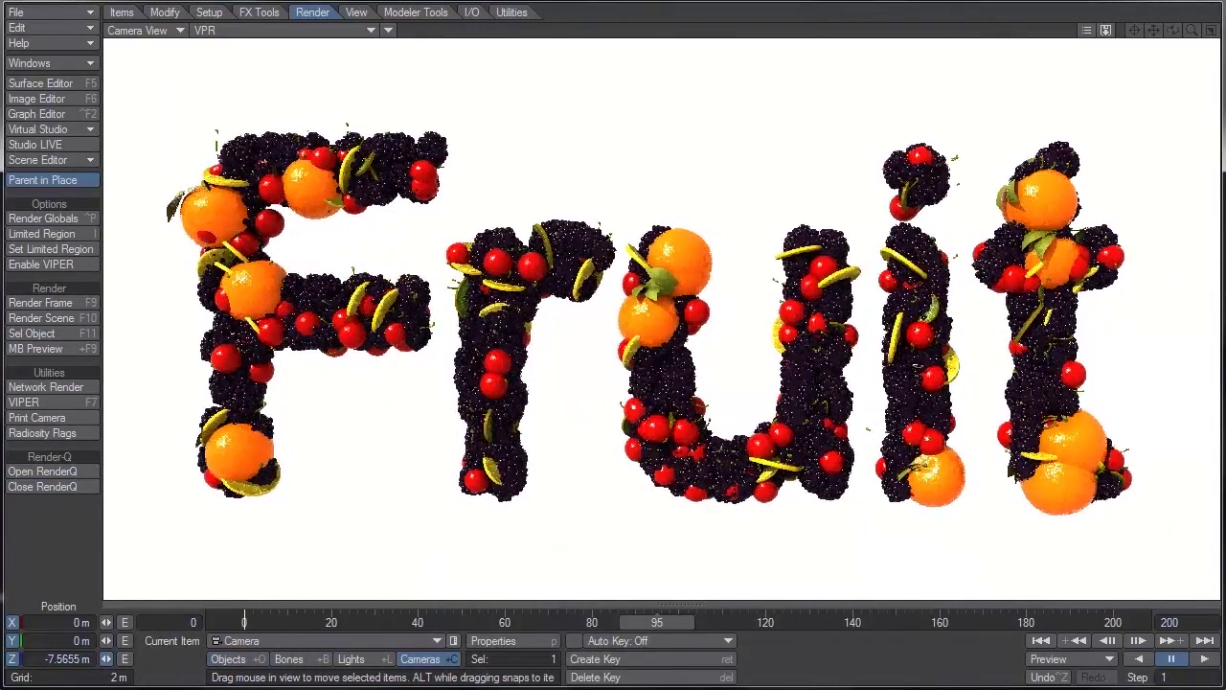
{"action": "left_click_drag", "start_coordinate": [113, 659], "coordinate": [143, 659]}
{"action": "left_click_drag", "start_coordinate": [448, 450], "coordinate": [448, 476]}
{"action": "key", "text": "y"}
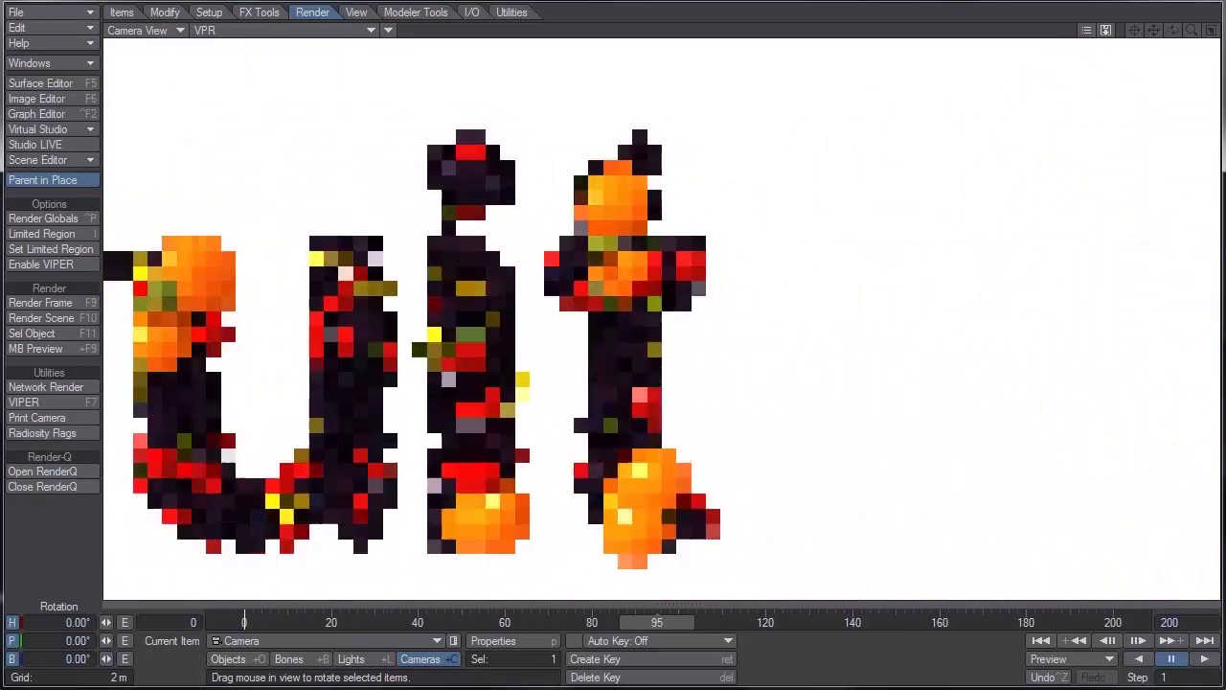
{"action": "key", "text": "t"}
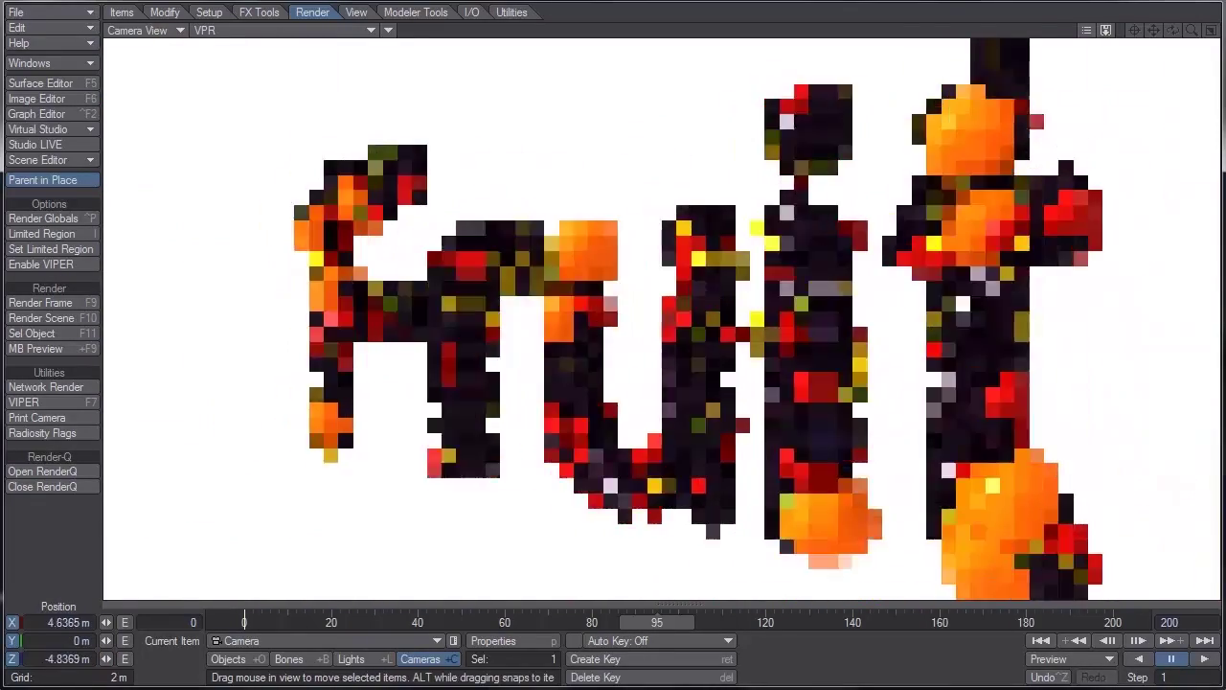
{"action": "left_click_drag", "start_coordinate": [449, 476], "coordinate": [437, 504]}
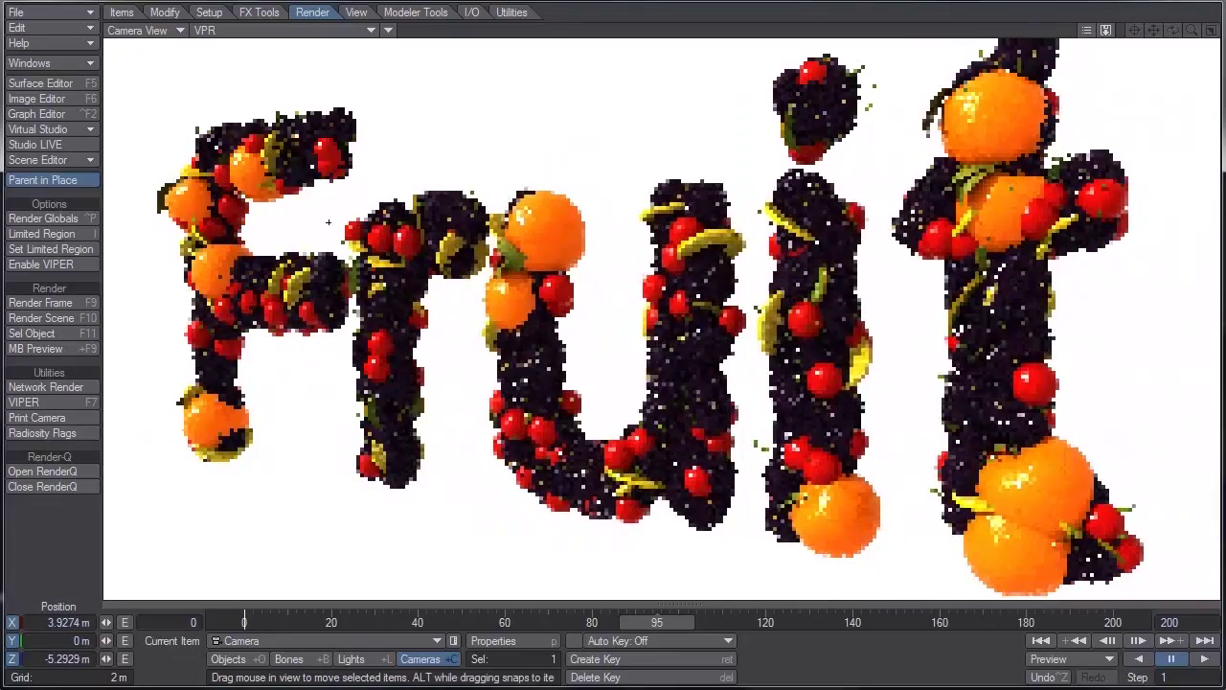
{"action": "left_click_drag", "start_coordinate": [437, 504], "coordinate": [326, 217]}
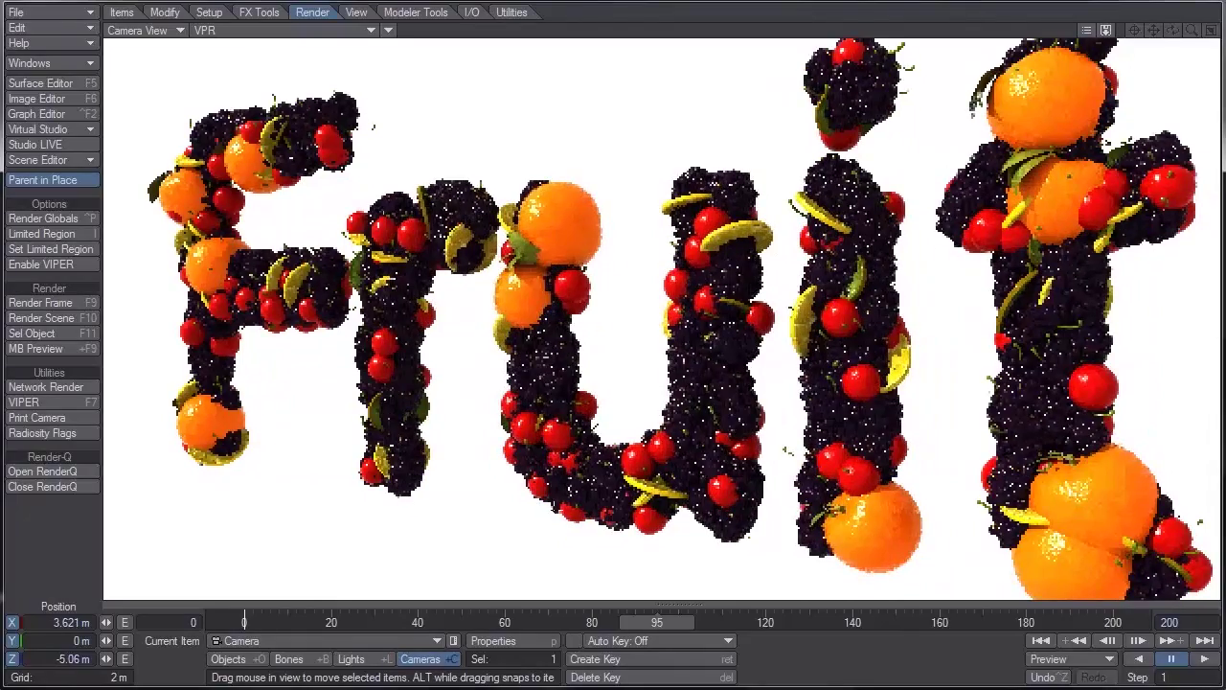
{"action": "key", "text": "Return"}
{"action": "key", "text": "Return"}
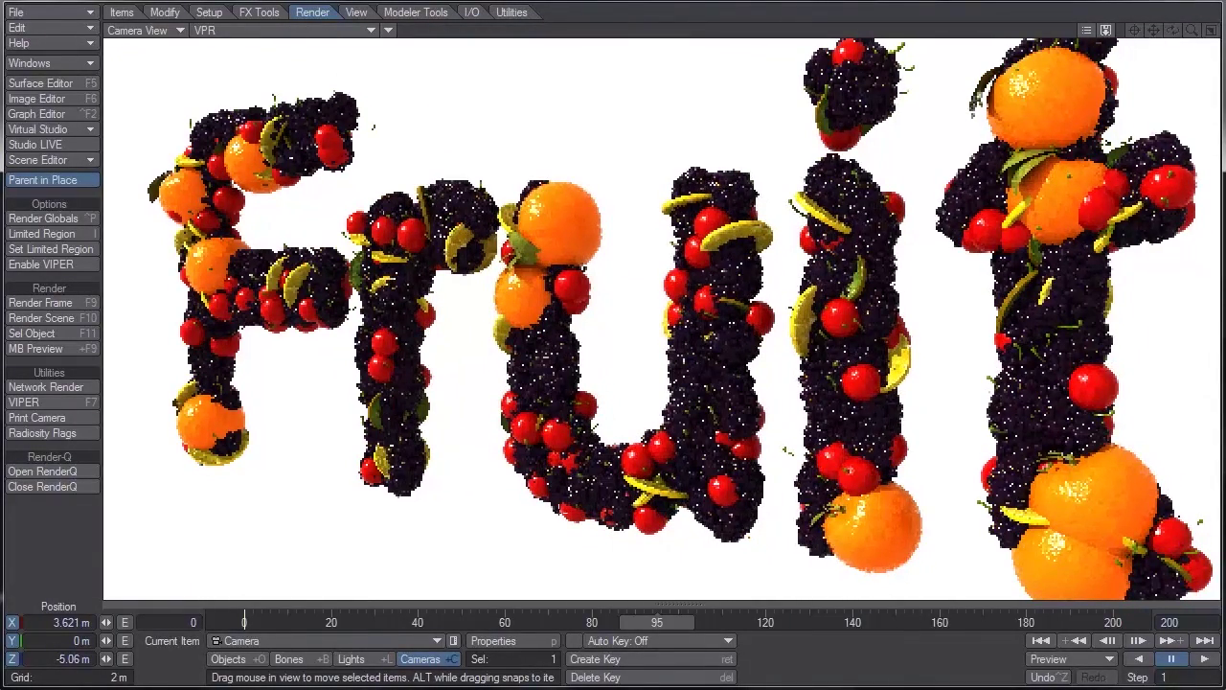
{"action": "left_click", "coordinate": [254, 30]}
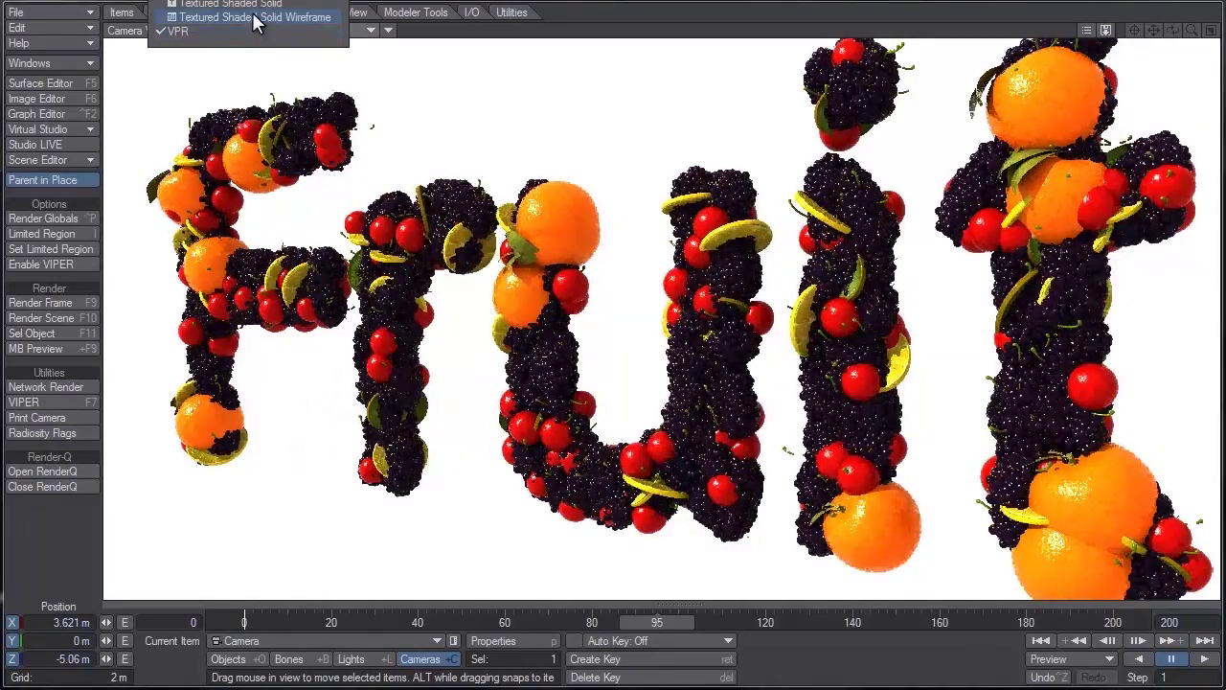
Preview in Textured Shaded Solid, advance to frame 180 where fruit spells Yum, then return to VPR
{"action": "left_click", "coordinate": [257, 5]}
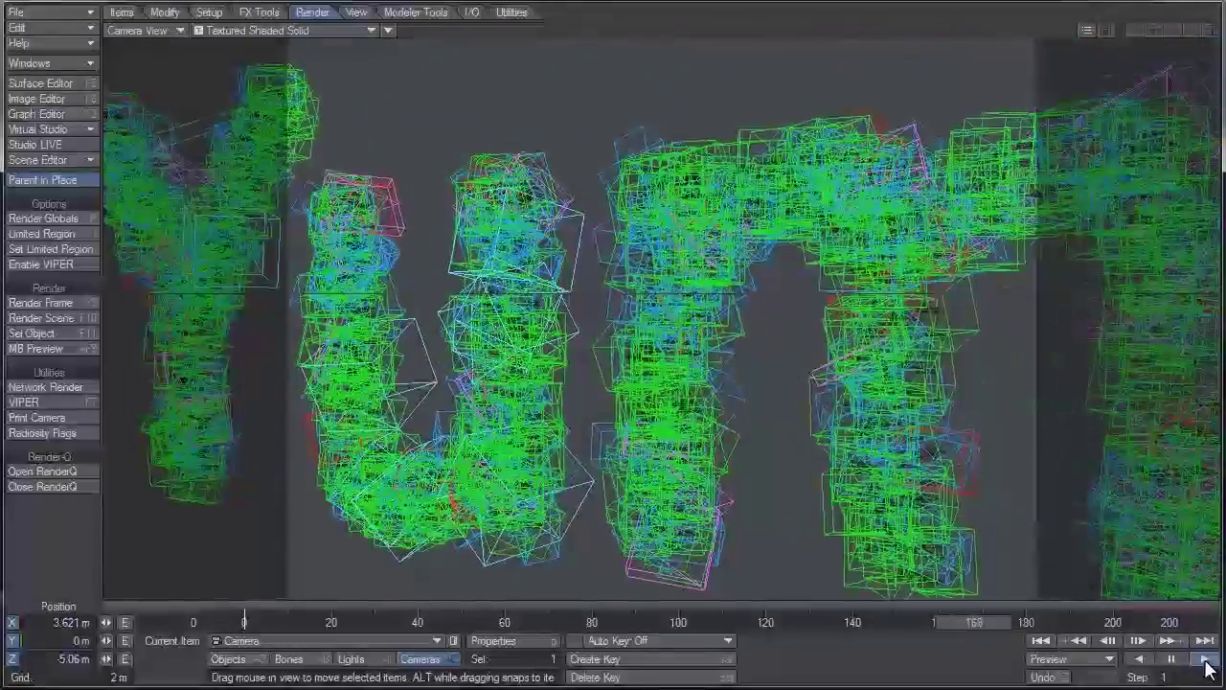
{"action": "left_click_drag", "start_coordinate": [1073, 623], "coordinate": [1026, 623]}
{"action": "left_click", "coordinate": [311, 31]}
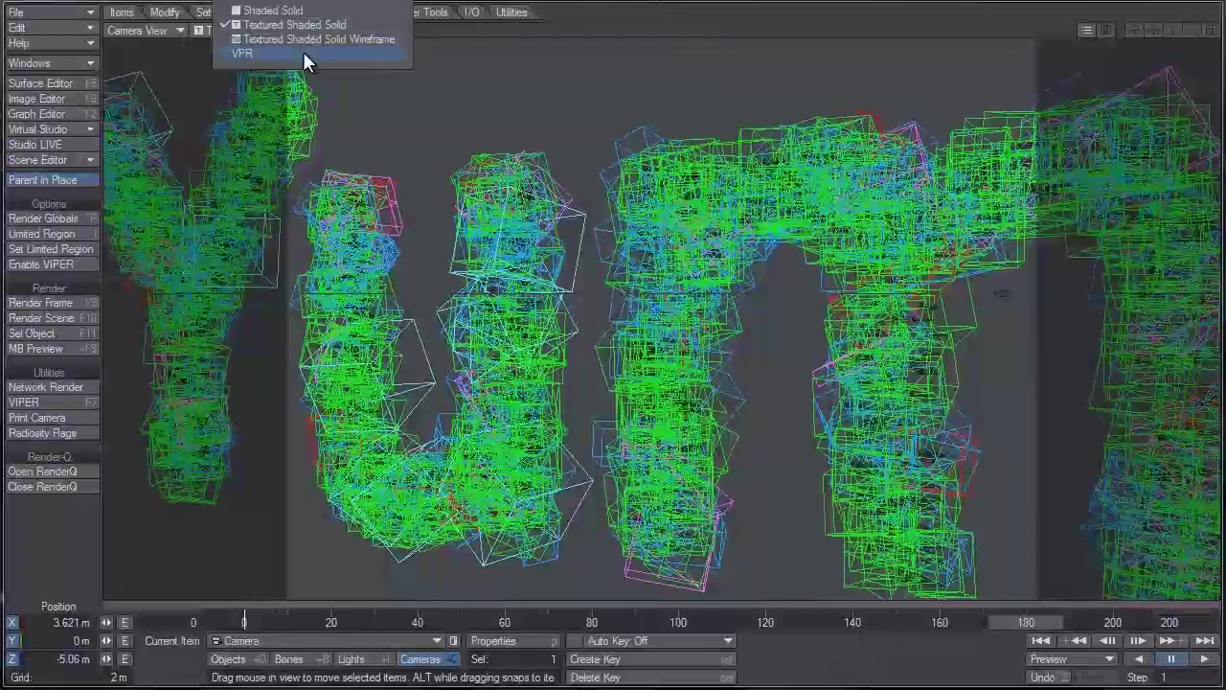
{"action": "left_click", "coordinate": [306, 52]}
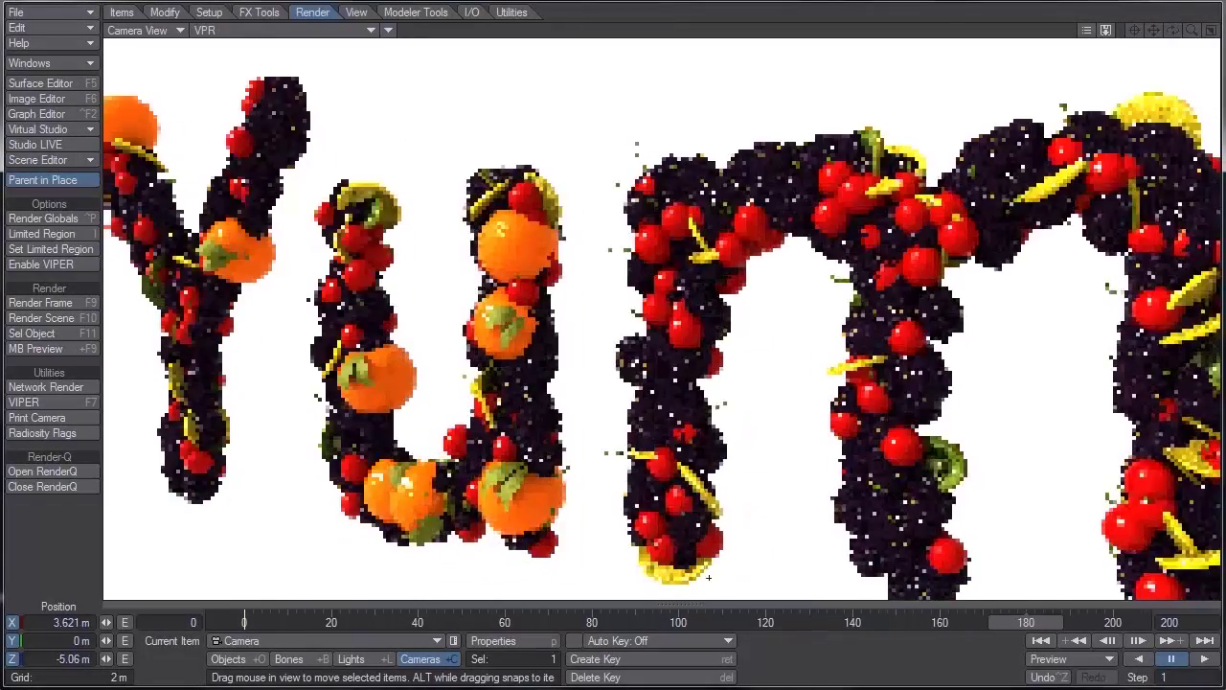